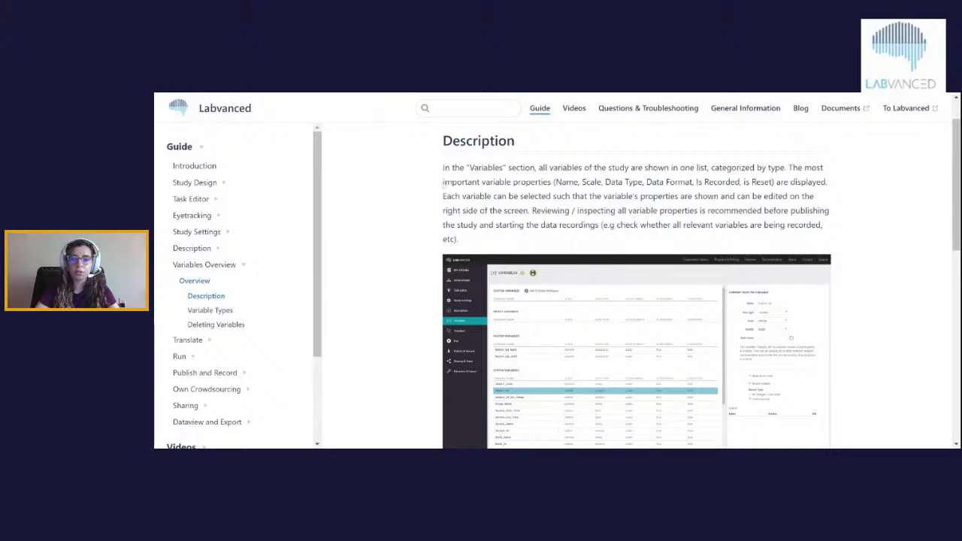
- Read the Variables Overview guide page, covering the description, variable types and the cautions on deleting variables
{"action": "left_click_drag", "start_coordinate": [444, 182], "coordinate": [791, 182]}
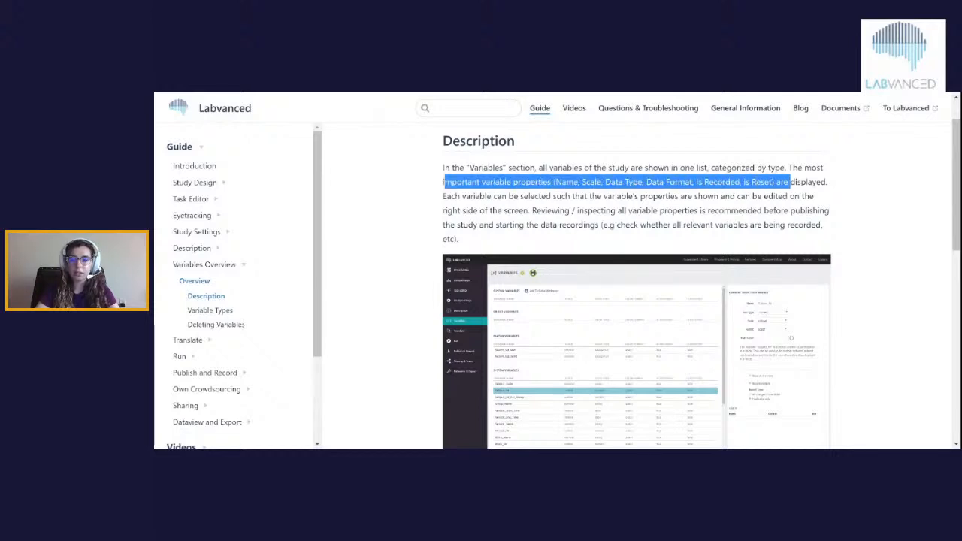
{"action": "left_click", "coordinate": [871, 196]}
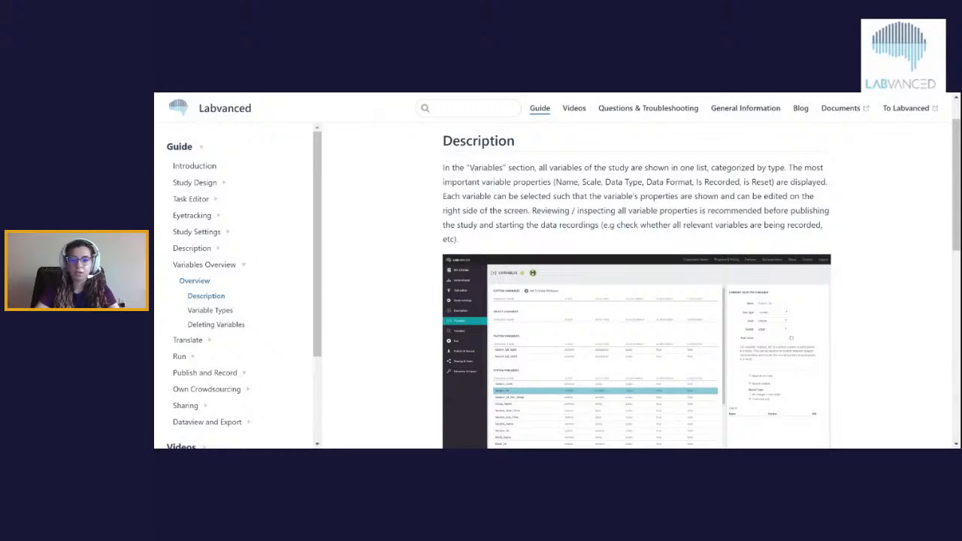
{"action": "scroll", "coordinate": [638, 285], "scroll_direction": "down", "scroll_amount": 7}
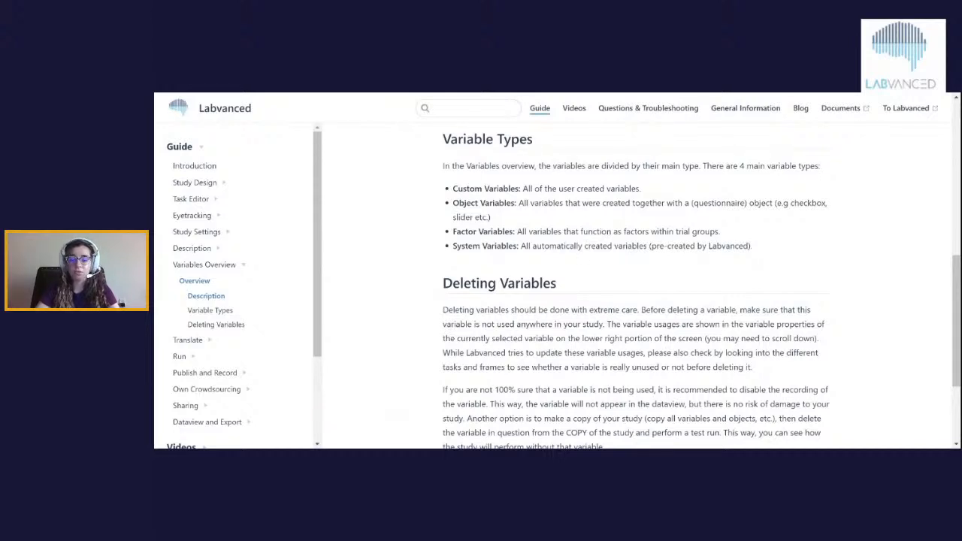
{"action": "scroll", "coordinate": [638, 286], "scroll_direction": "down", "scroll_amount": 1}
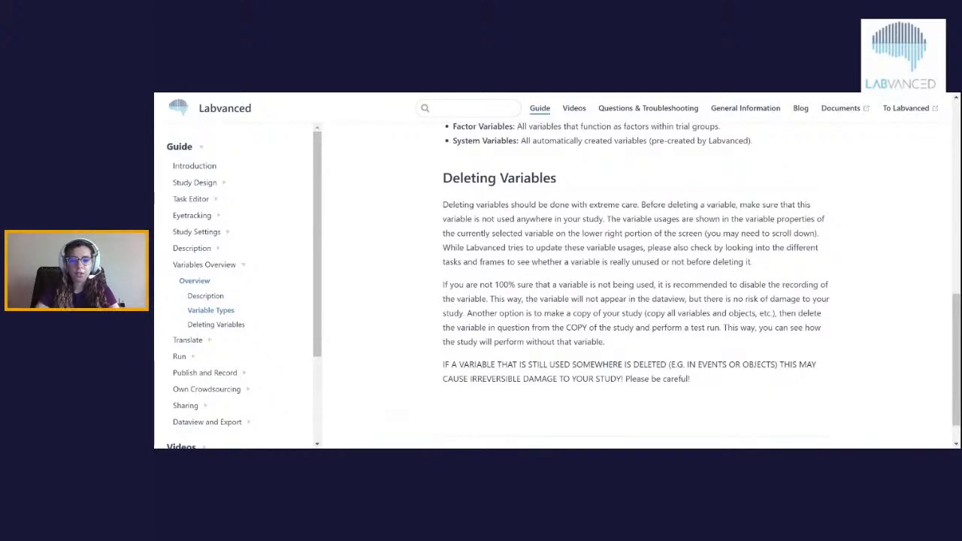
{"action": "left_click_drag", "start_coordinate": [443, 365], "coordinate": [767, 387]}
{"action": "left_click", "coordinate": [729, 384]}
{"action": "scroll", "coordinate": [636, 286], "scroll_direction": "down", "scroll_amount": 1}
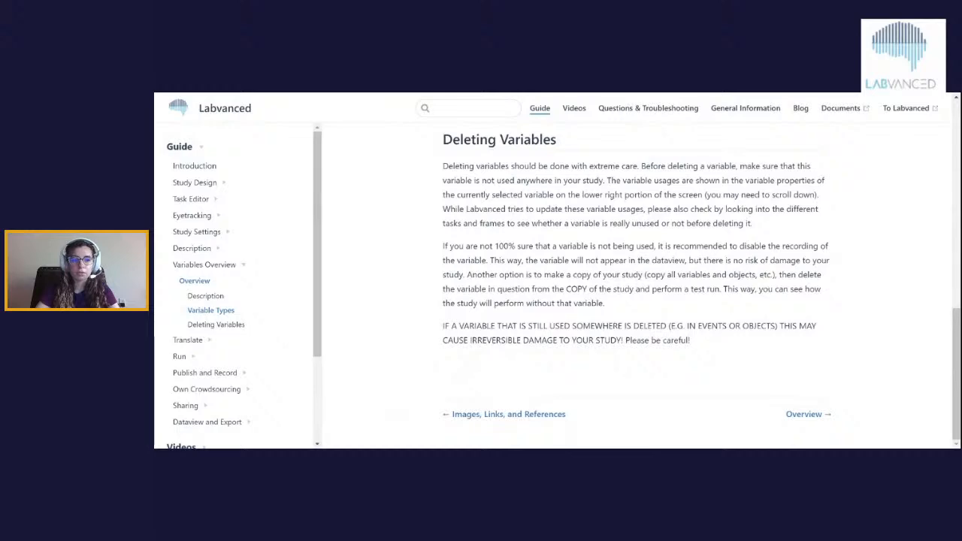
{"action": "scroll", "coordinate": [380, 282], "scroll_direction": "up", "scroll_amount": 1}
- Open the Variables page within the Task Editor section of the guide
{"action": "left_click", "coordinate": [222, 269]}
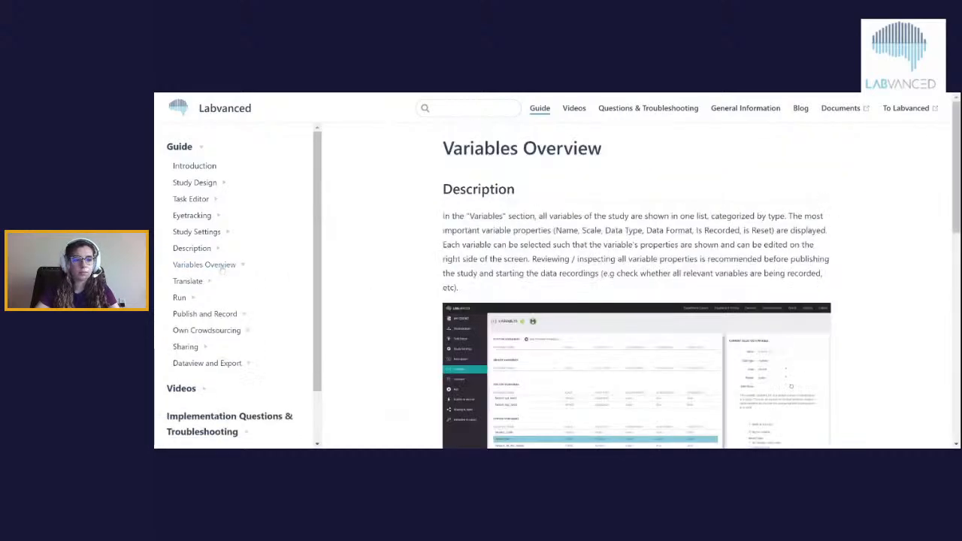
{"action": "left_click", "coordinate": [204, 204]}
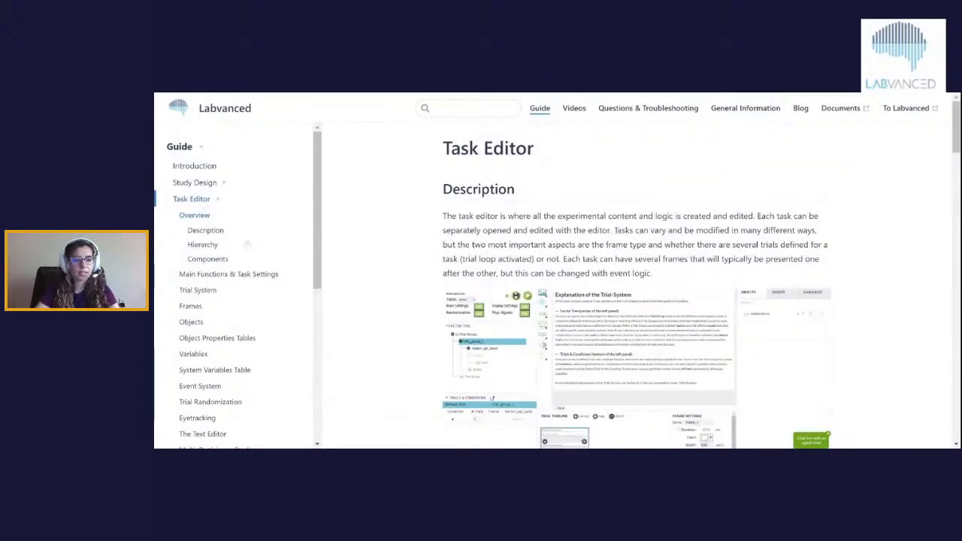
{"action": "scroll", "coordinate": [210, 260], "scroll_direction": "down", "scroll_amount": 3}
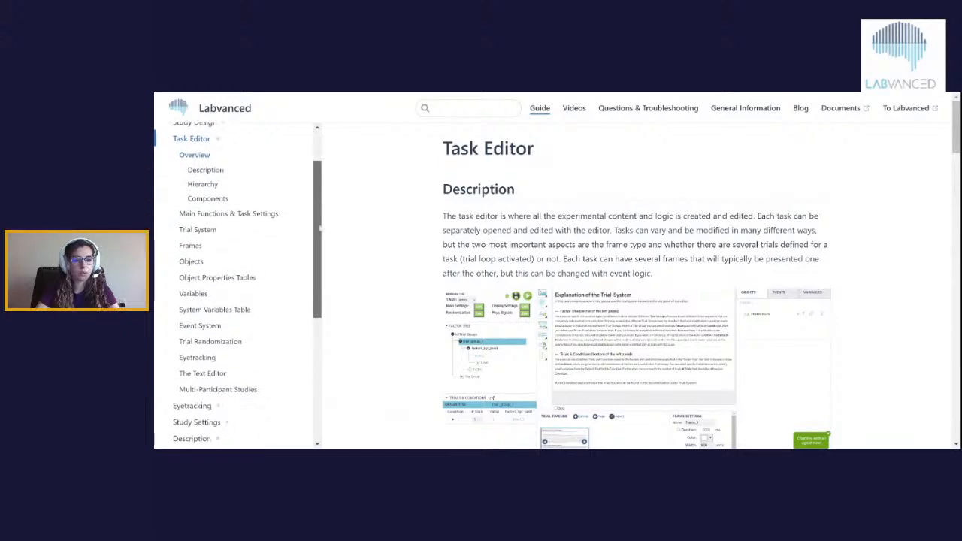
{"action": "left_click", "coordinate": [193, 257]}
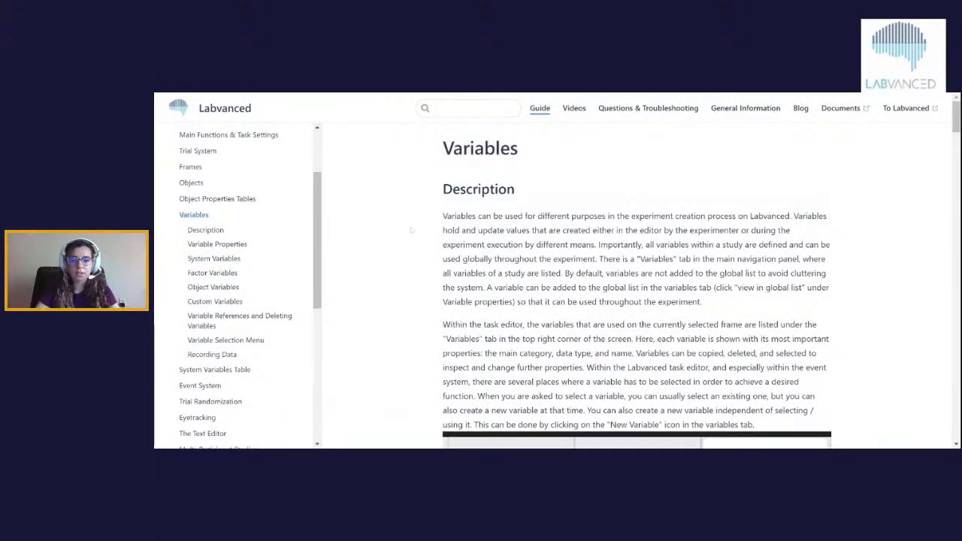
- Review the Variables page from its description through the name, data type, scale, format and start value properties
{"action": "scroll", "coordinate": [411, 230], "scroll_direction": "down", "scroll_amount": 4}
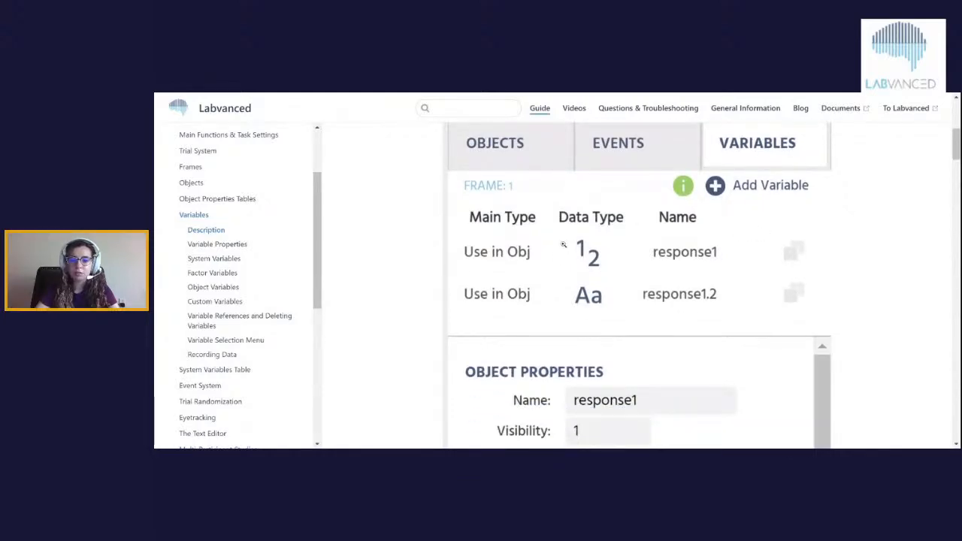
{"action": "scroll", "coordinate": [564, 244], "scroll_direction": "down", "scroll_amount": 8}
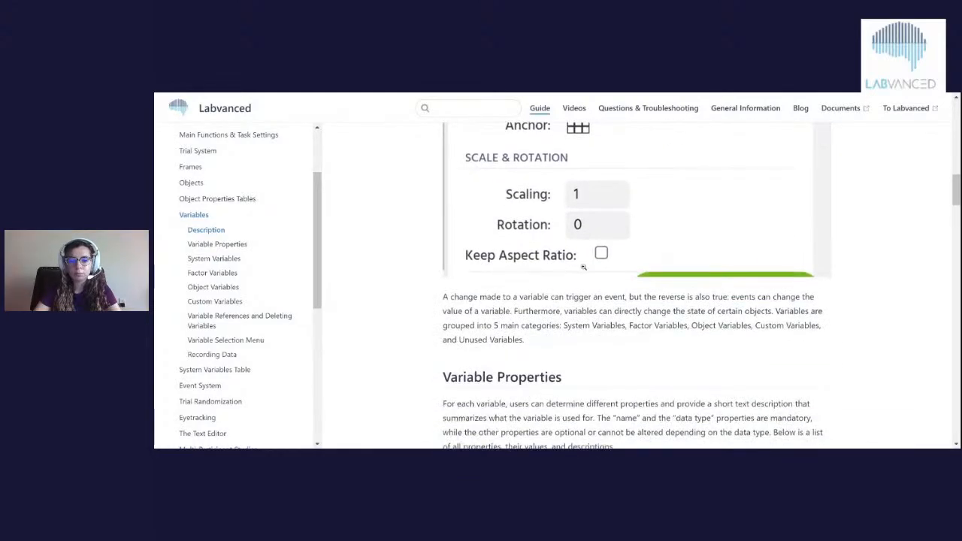
{"action": "scroll", "coordinate": [584, 267], "scroll_direction": "down", "scroll_amount": 3}
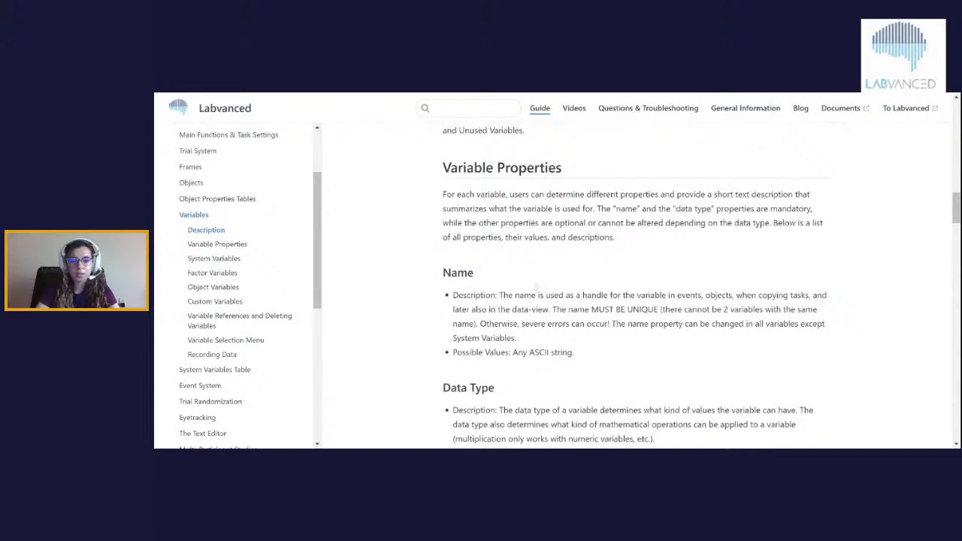
{"action": "scroll", "coordinate": [537, 286], "scroll_direction": "down", "scroll_amount": 1}
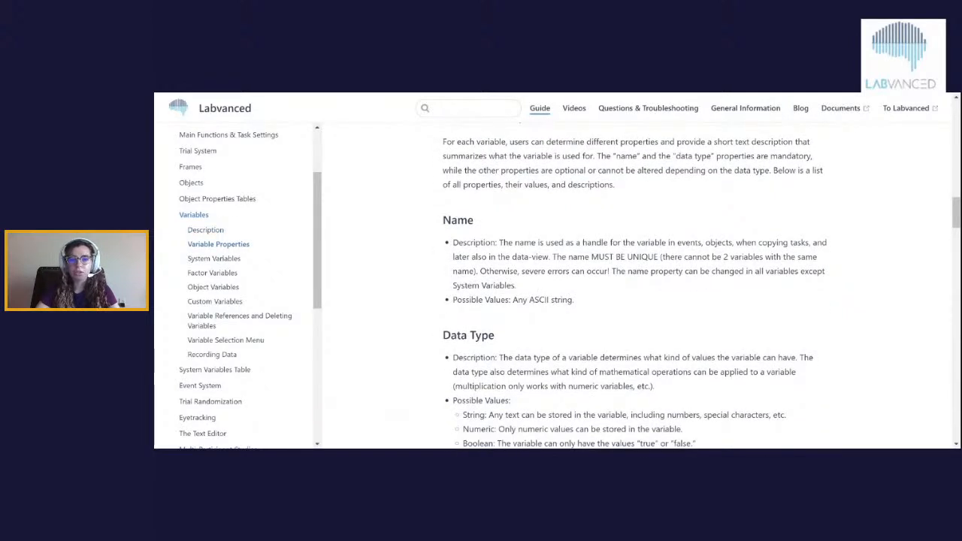
{"action": "scroll", "coordinate": [636, 286], "scroll_direction": "down", "scroll_amount": 2}
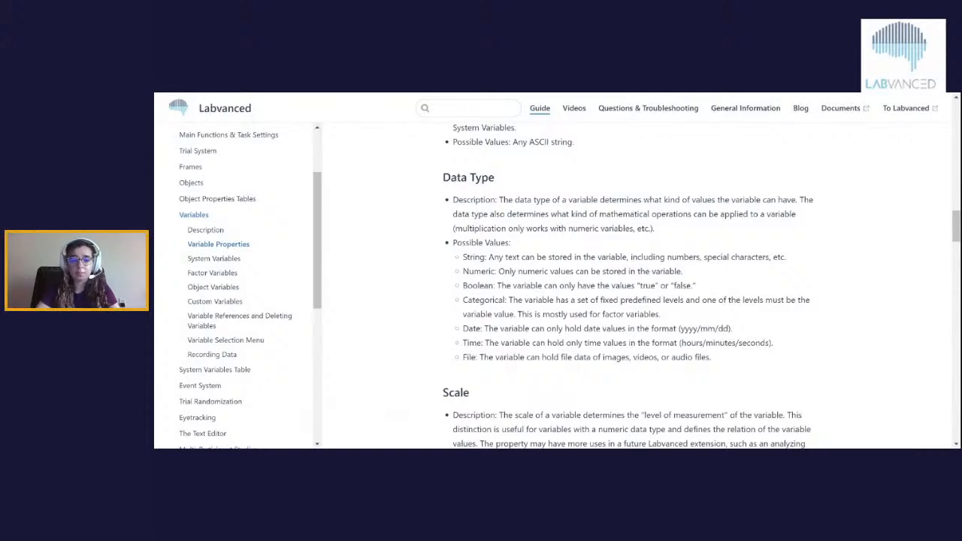
{"action": "scroll", "coordinate": [548, 278], "scroll_direction": "down", "scroll_amount": 4}
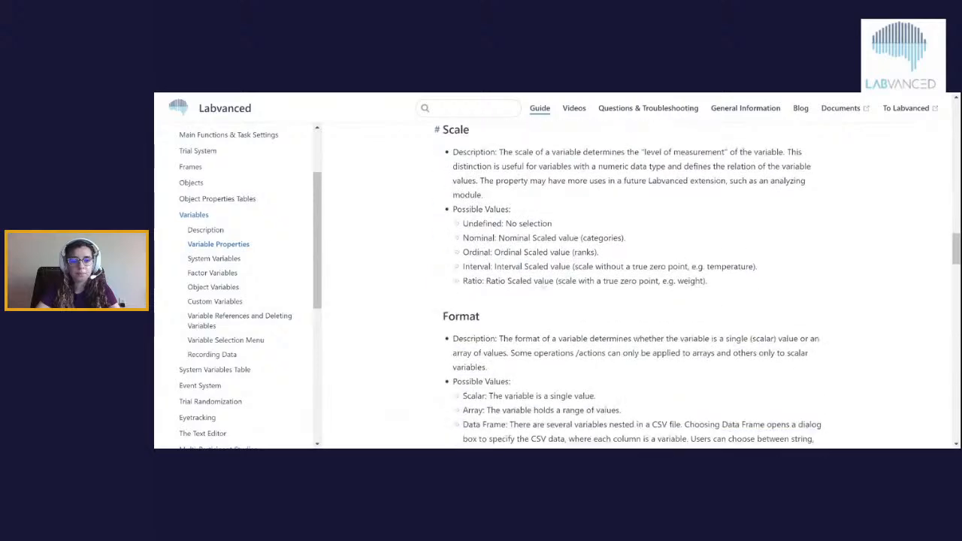
{"action": "scroll", "coordinate": [549, 278], "scroll_direction": "down", "scroll_amount": 4}
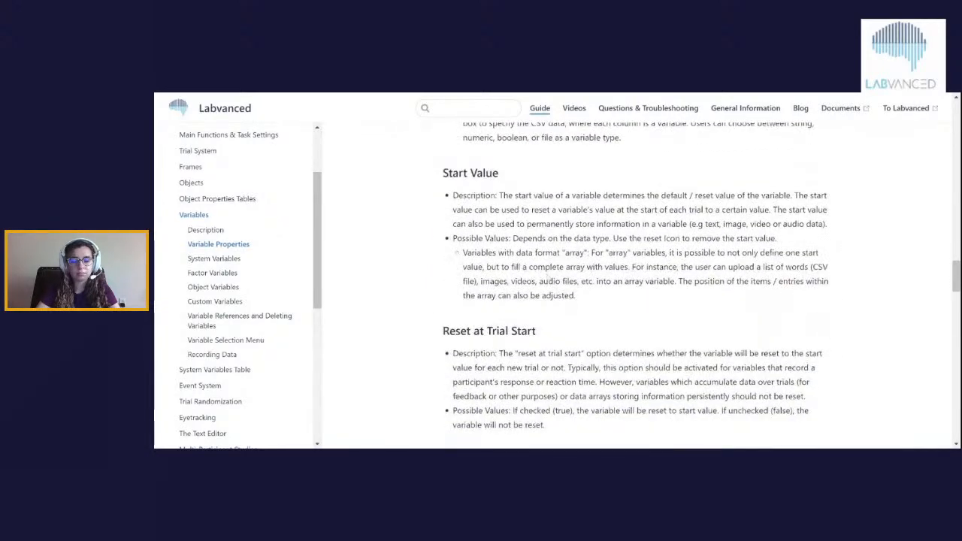
- Read the Reset at Trial Start explanation, then skim the System Variables section and return to the Format and Start Value properties
{"action": "scroll", "coordinate": [548, 278], "scroll_direction": "down", "scroll_amount": 2}
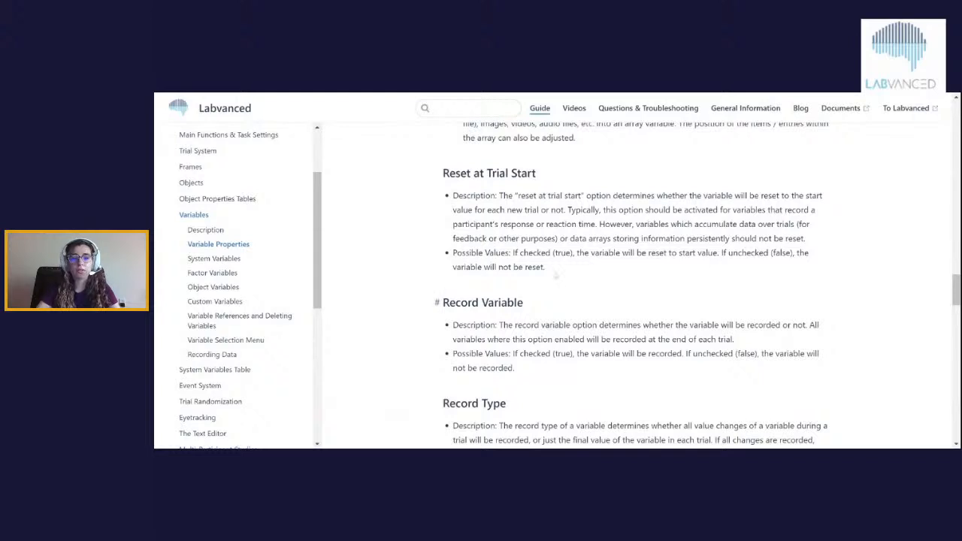
{"action": "left_click_drag", "start_coordinate": [456, 196], "coordinate": [591, 282]}
{"action": "left_click", "coordinate": [607, 276]}
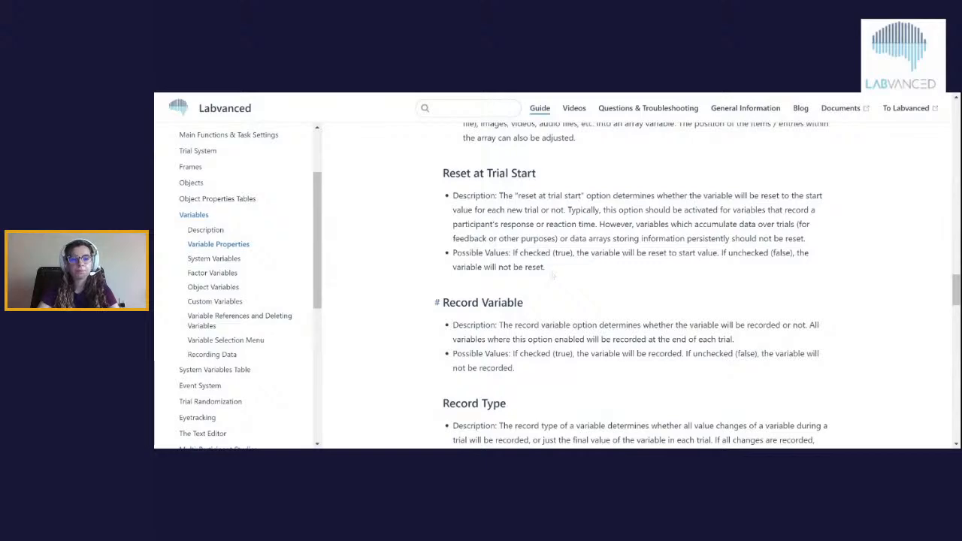
{"action": "scroll", "coordinate": [553, 276], "scroll_direction": "down", "scroll_amount": 5}
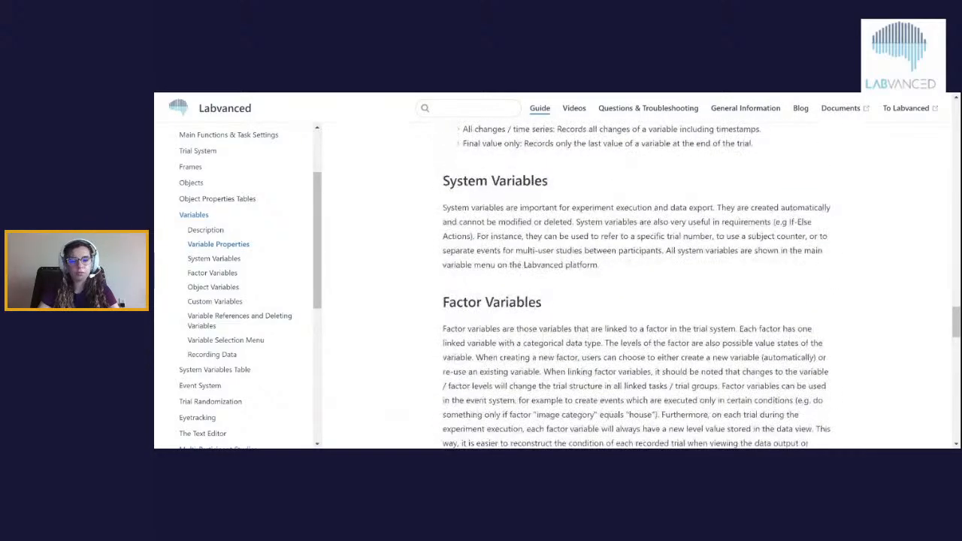
{"action": "scroll", "coordinate": [553, 276], "scroll_direction": "down", "scroll_amount": 1}
{"action": "scroll", "coordinate": [552, 276], "scroll_direction": "up", "scroll_amount": 10}
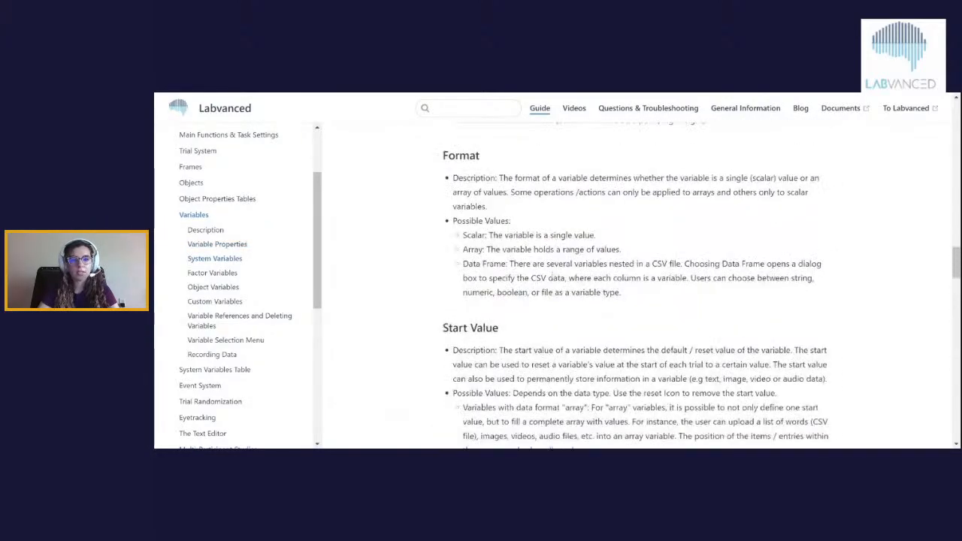
{"action": "scroll", "coordinate": [553, 276], "scroll_direction": "up", "scroll_amount": 4}
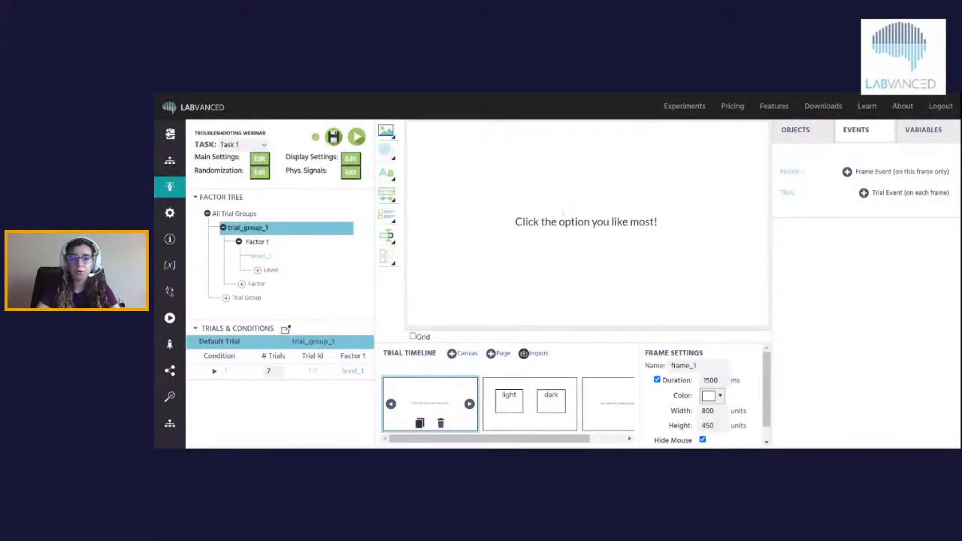
- Switch to the study's task editor, open Frame_2 and examine the choice variable's properties, including reset, recording and usage settings
{"action": "left_click", "coordinate": [533, 392]}
{"action": "left_click_drag", "start_coordinate": [547, 438], "coordinate": [584, 439]}
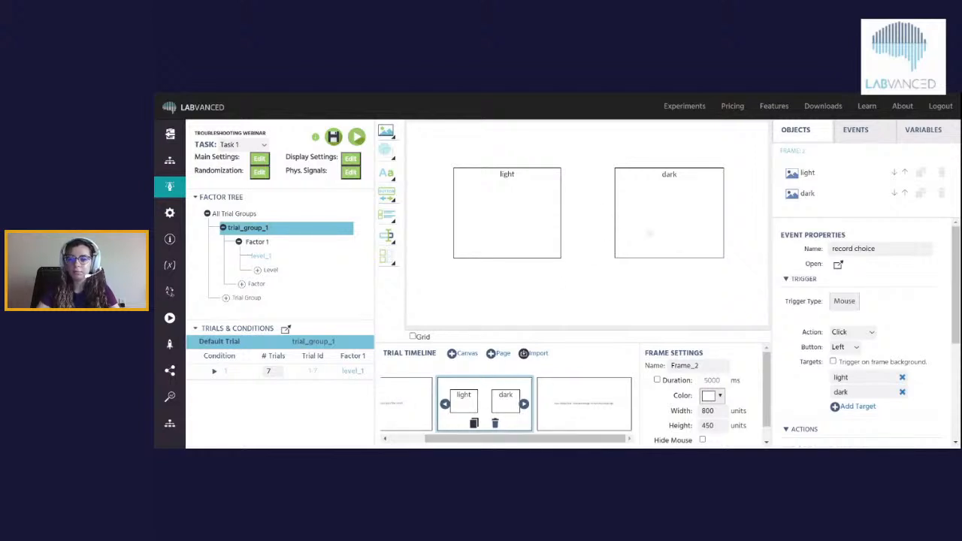
{"action": "left_click", "coordinate": [914, 129]}
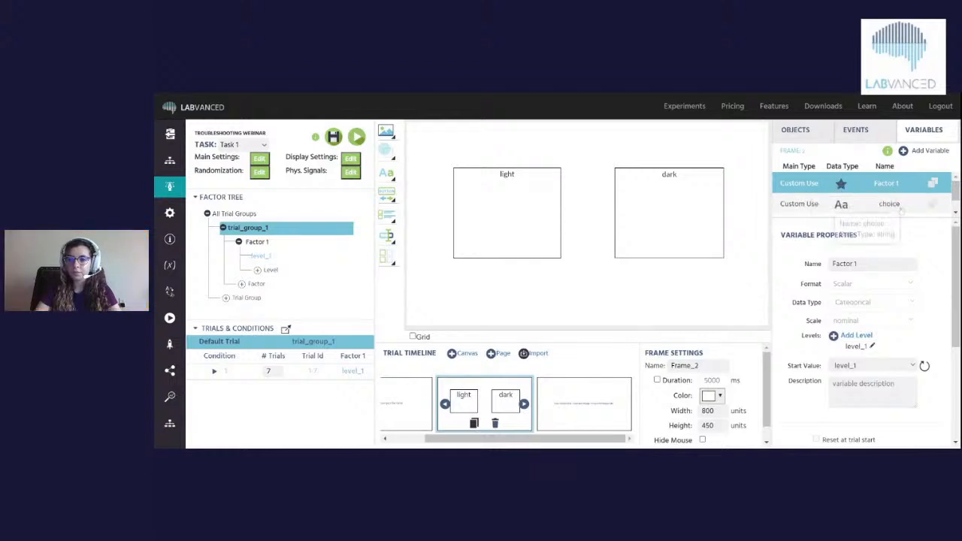
{"action": "left_click", "coordinate": [891, 204]}
{"action": "scroll", "coordinate": [956, 194], "scroll_direction": "down", "scroll_amount": 1}
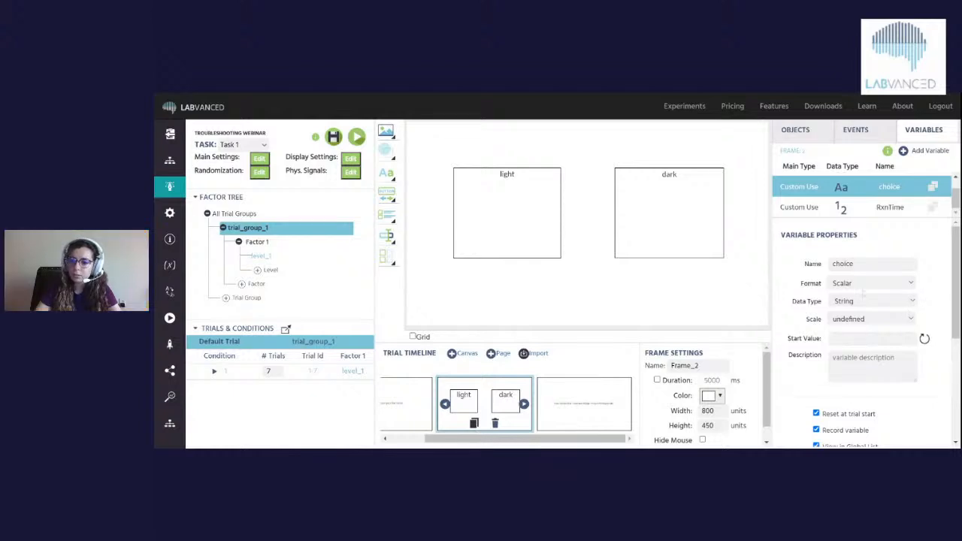
{"action": "scroll", "coordinate": [866, 308], "scroll_direction": "down", "scroll_amount": 1}
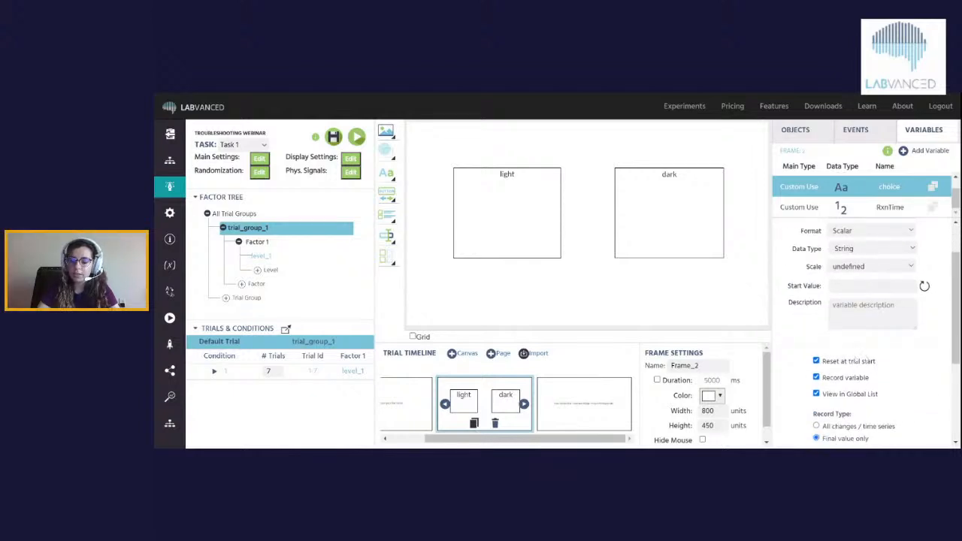
{"action": "scroll", "coordinate": [874, 367], "scroll_direction": "down", "scroll_amount": 1}
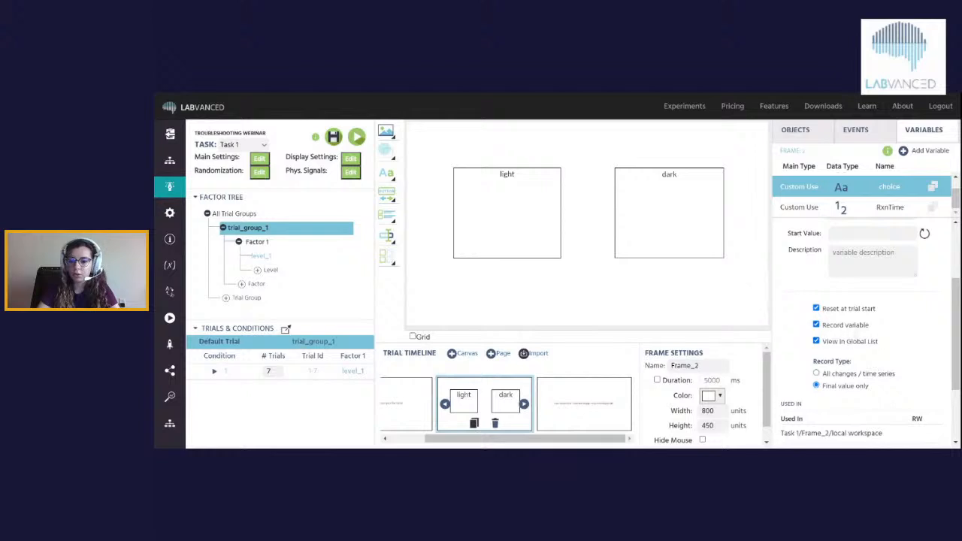
{"action": "scroll", "coordinate": [887, 375], "scroll_direction": "down", "scroll_amount": 1}
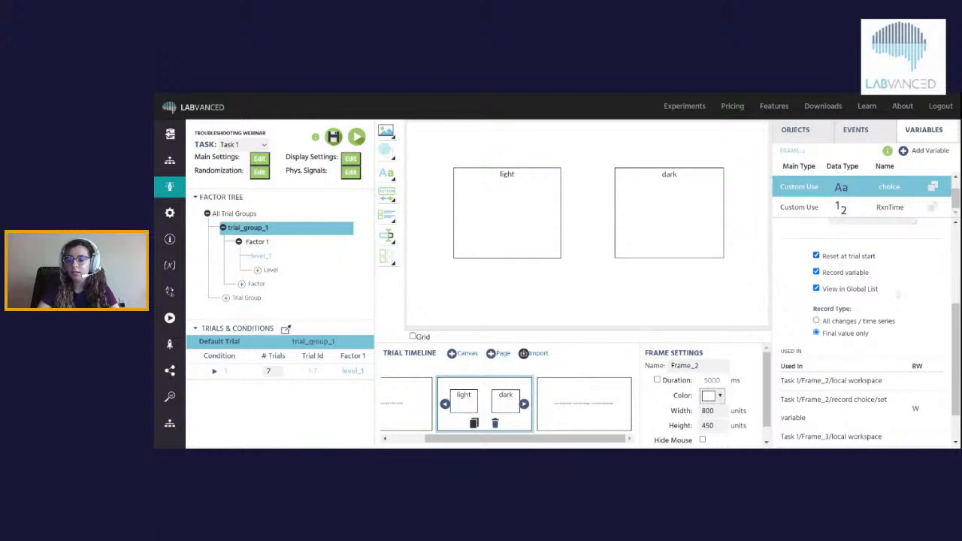
{"action": "scroll", "coordinate": [840, 266], "scroll_direction": "up", "scroll_amount": 3}
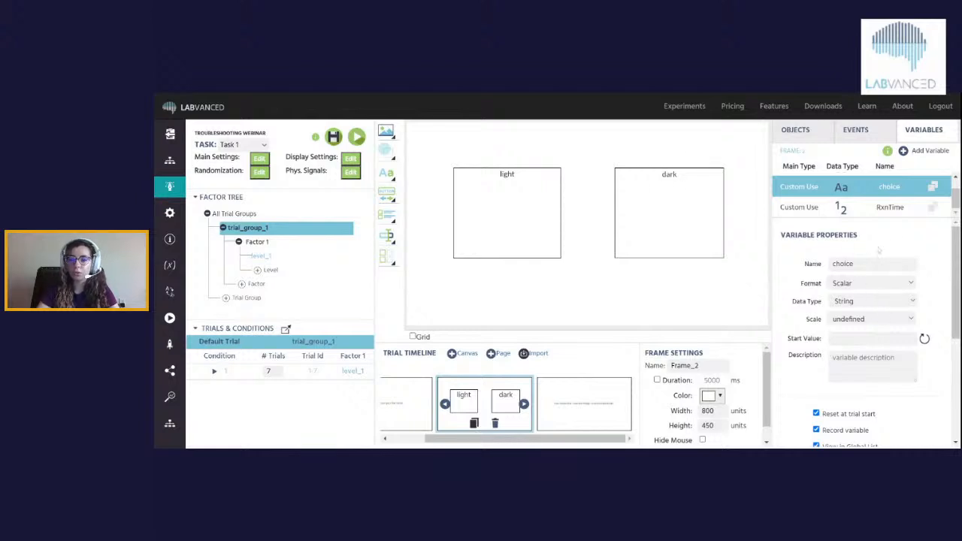
- Examine the RxnTime variable's format, data type, reset and recording settings
{"action": "left_click", "coordinate": [835, 208]}
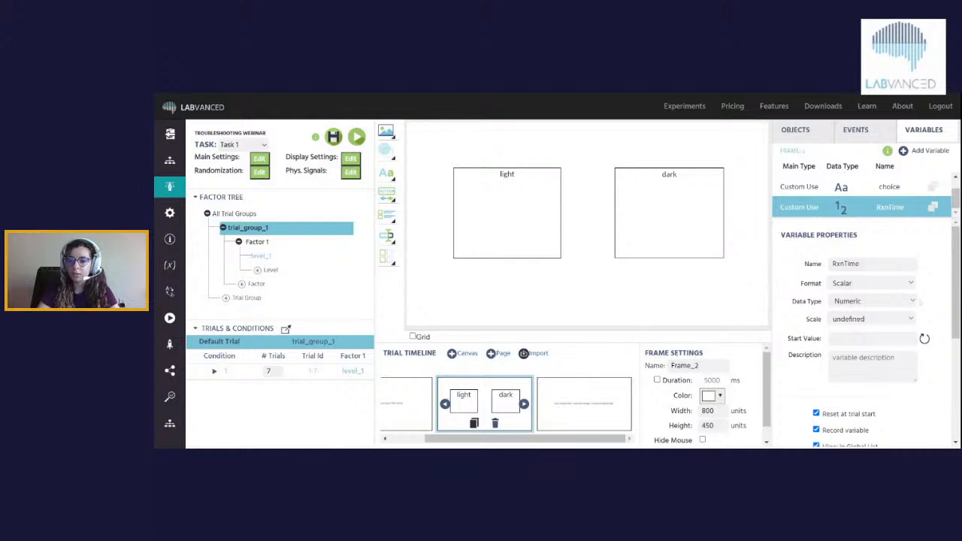
{"action": "scroll", "coordinate": [878, 307], "scroll_direction": "down", "scroll_amount": 1}
{"action": "scroll", "coordinate": [879, 374], "scroll_direction": "down", "scroll_amount": 1}
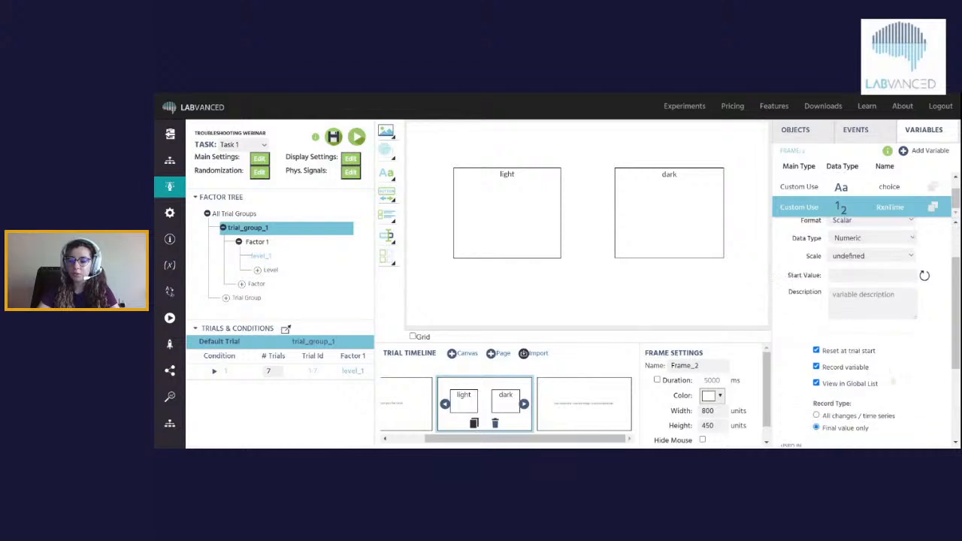
{"action": "scroll", "coordinate": [906, 374], "scroll_direction": "up", "scroll_amount": 2}
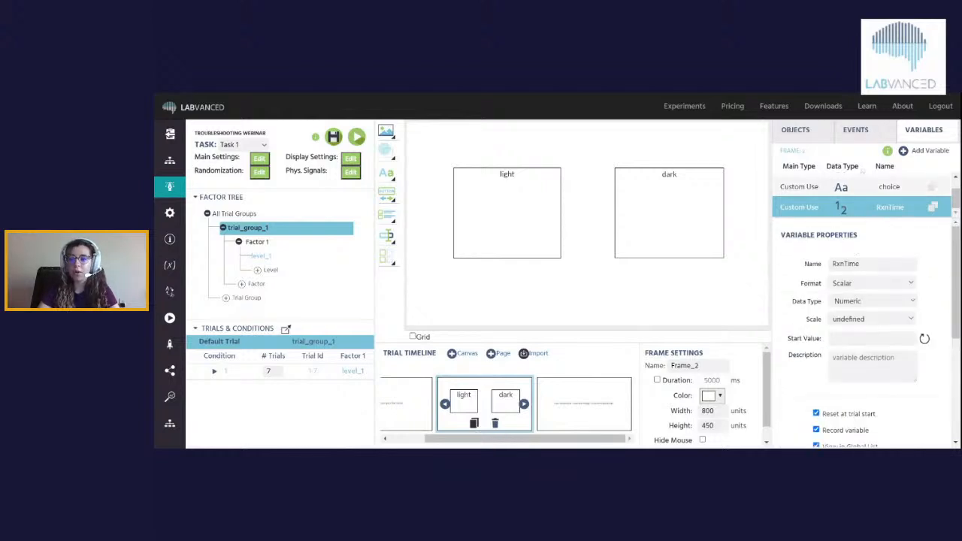
- Open Frame_2's record choice event and examine its mouse trigger, targets and Set / Record Variable actions
{"action": "left_click", "coordinate": [856, 134]}
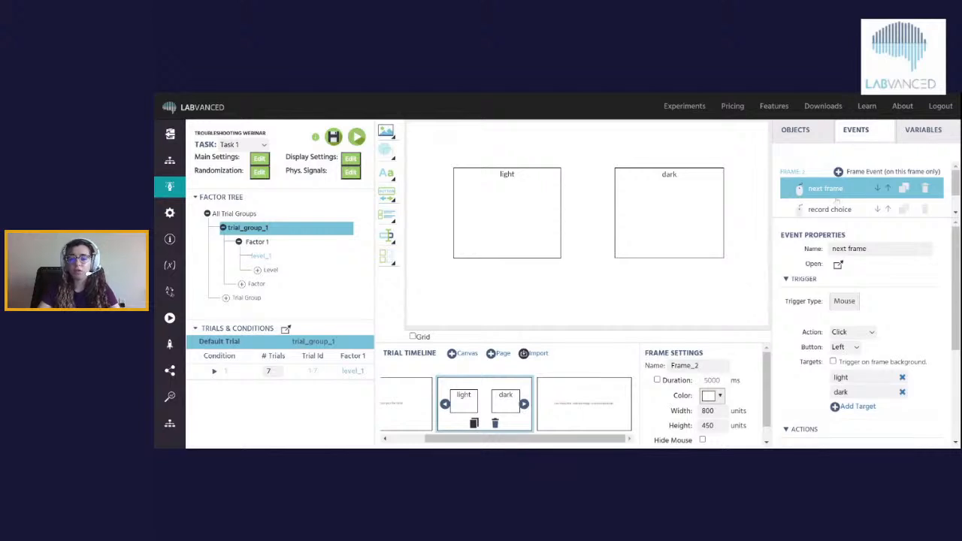
{"action": "scroll", "coordinate": [837, 199], "scroll_direction": "down", "scroll_amount": 1}
{"action": "scroll", "coordinate": [834, 199], "scroll_direction": "up", "scroll_amount": 1}
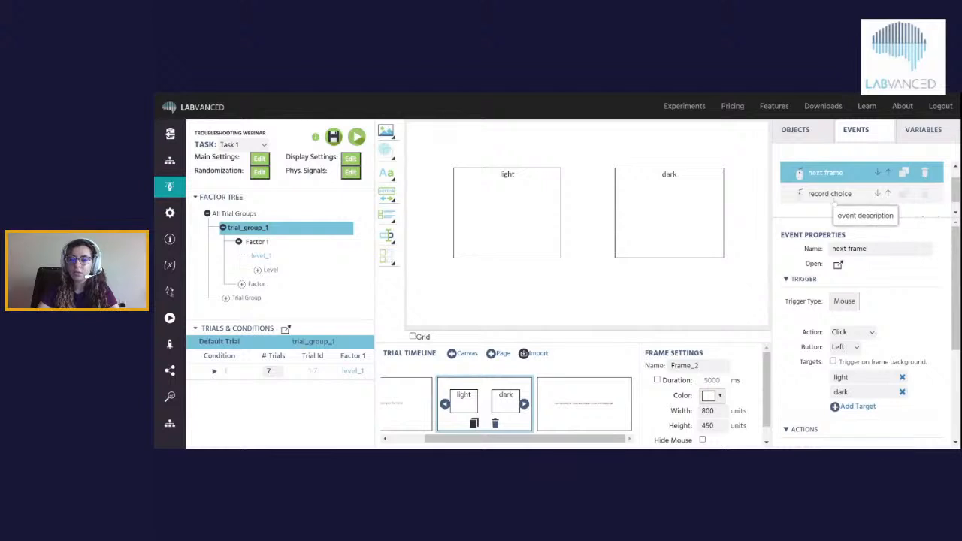
{"action": "left_click", "coordinate": [832, 196]}
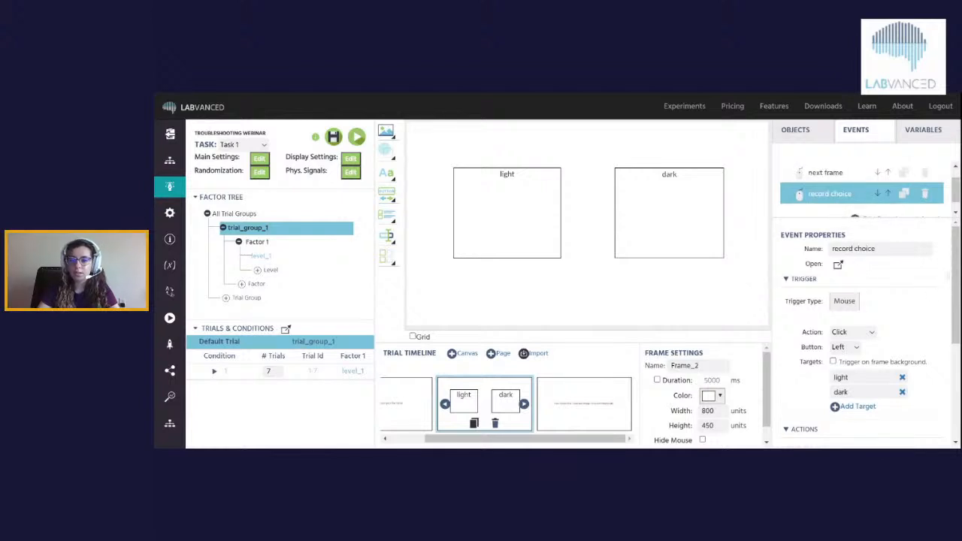
{"action": "scroll", "coordinate": [847, 328], "scroll_direction": "down", "scroll_amount": 1}
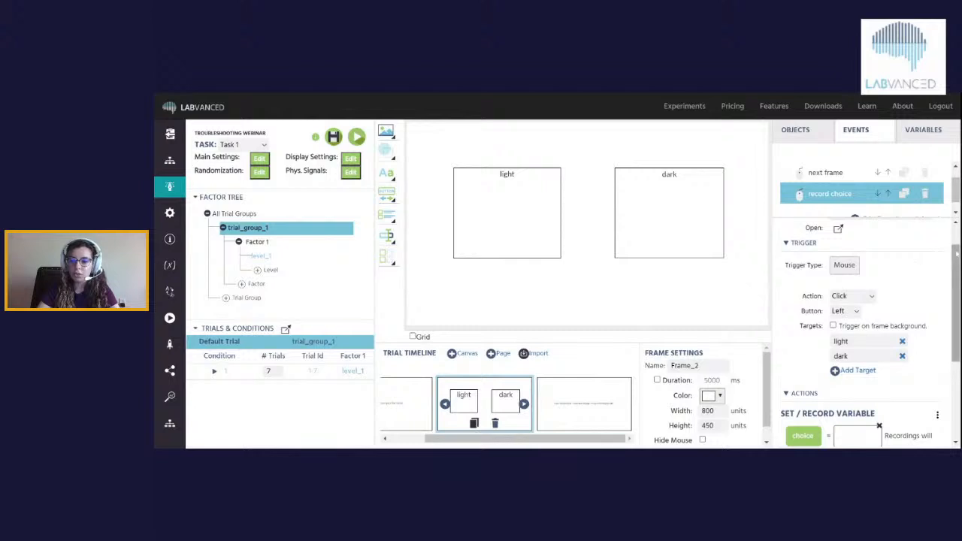
{"action": "scroll", "coordinate": [919, 261], "scroll_direction": "down", "scroll_amount": 3}
{"action": "scroll", "coordinate": [864, 315], "scroll_direction": "down", "scroll_amount": 1}
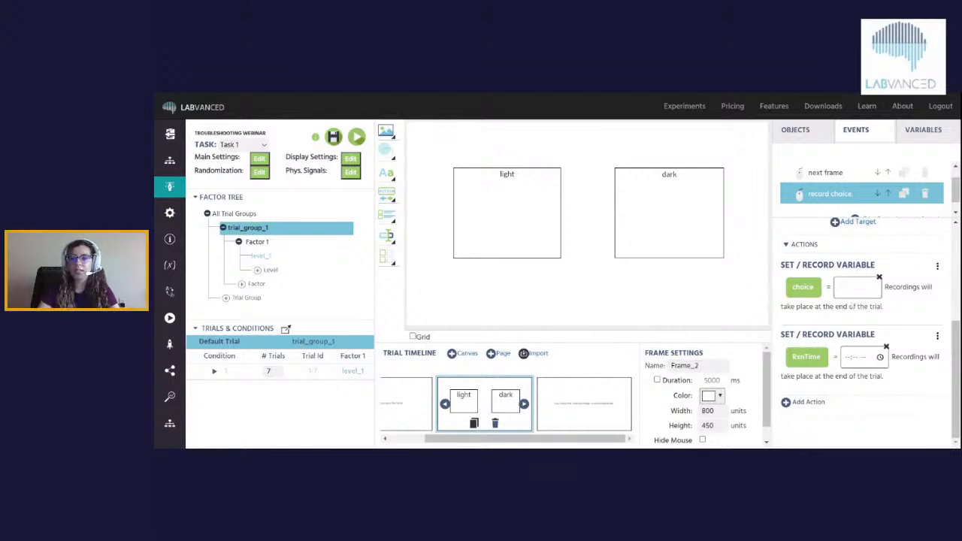
- Clear the value recorded into the choice variable and assign an empty constant string instead
{"action": "left_click", "coordinate": [879, 277]}
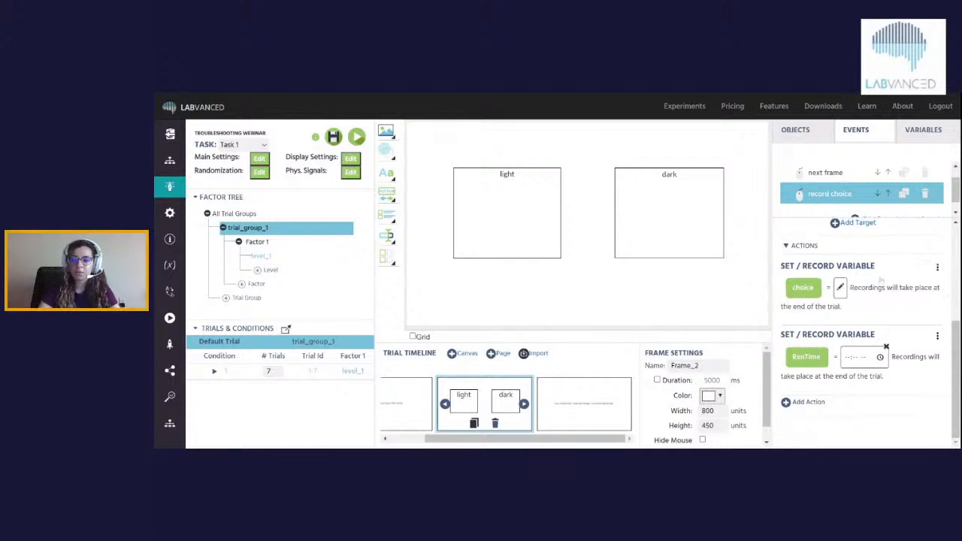
{"action": "left_click", "coordinate": [841, 287]}
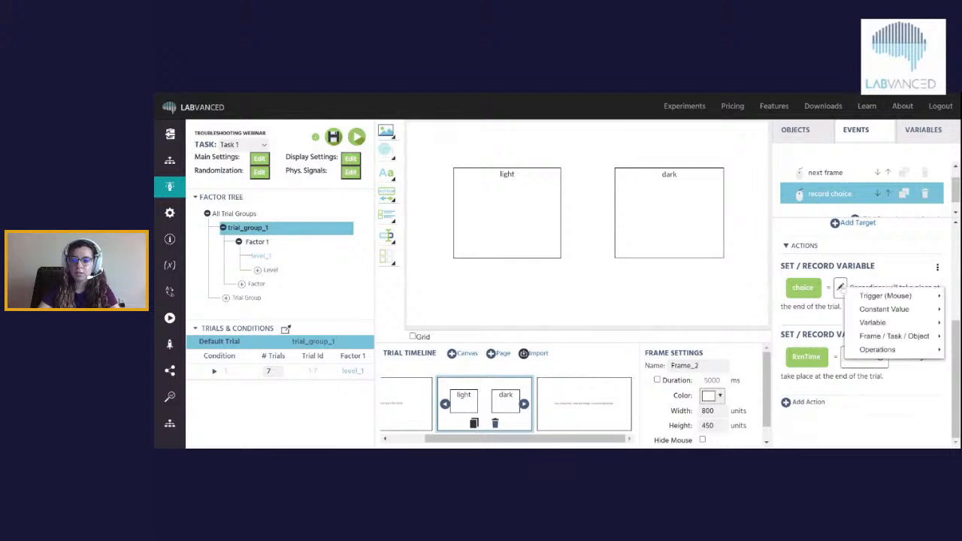
{"action": "mouse_move", "coordinate": [857, 310]}
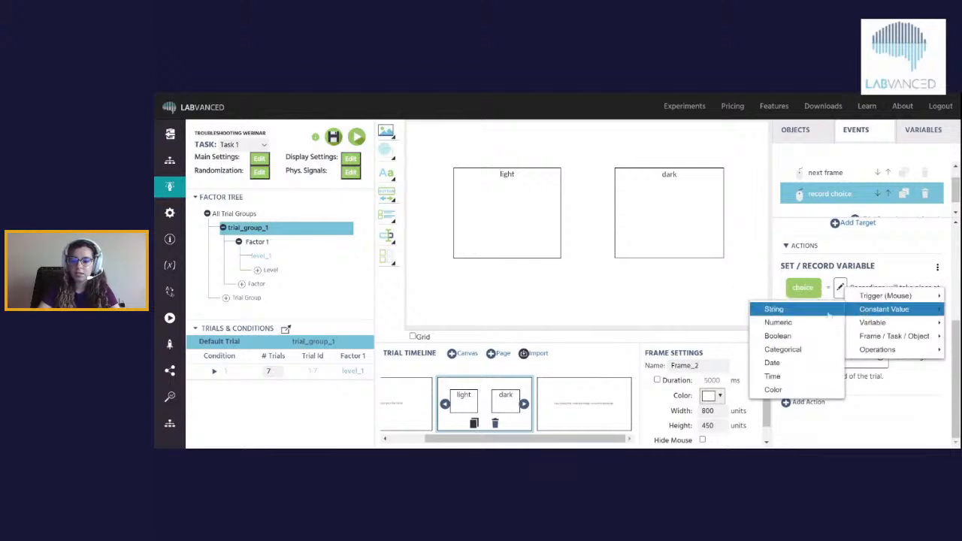
{"action": "left_click", "coordinate": [782, 309]}
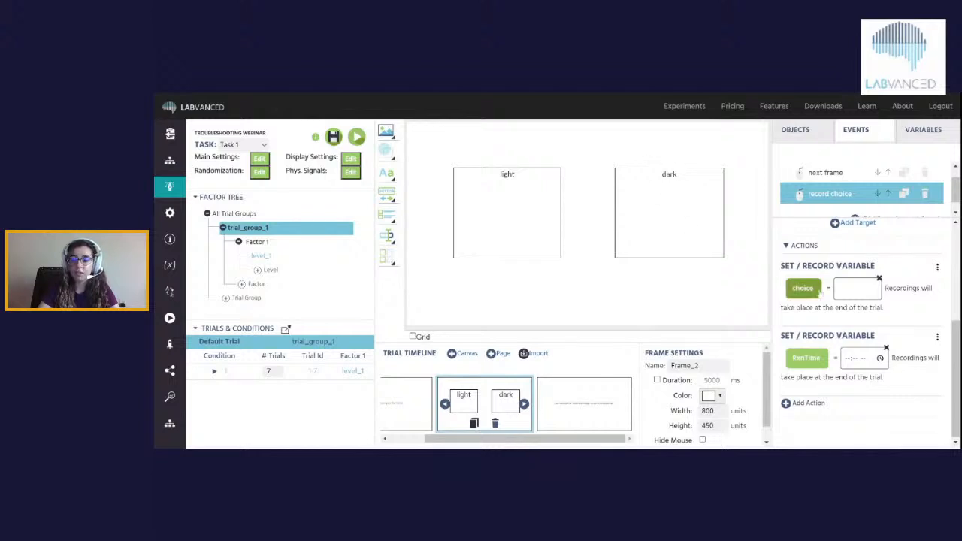
- Replace the constant string assigned to the choice variable with the mouse trigger's Stimulus Name
{"action": "left_click", "coordinate": [879, 278]}
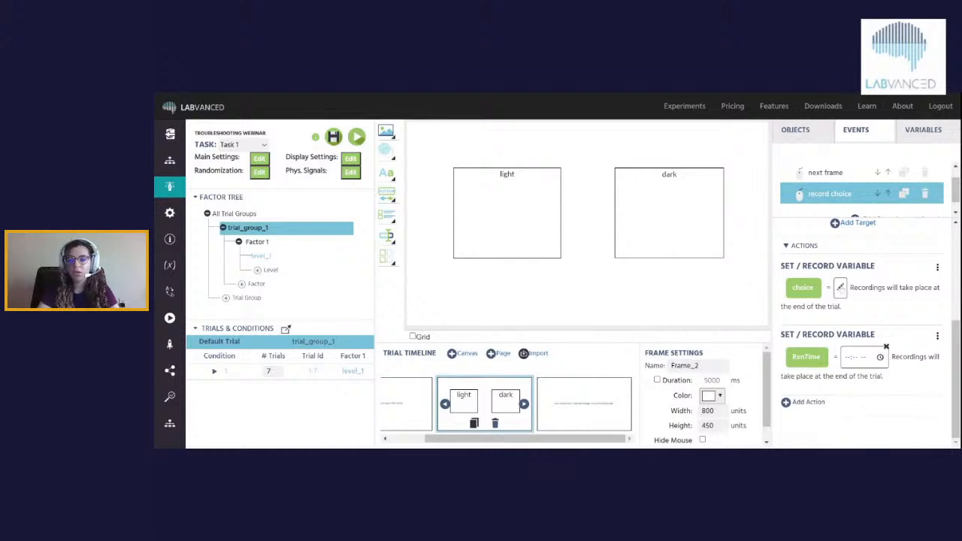
{"action": "left_click", "coordinate": [840, 287]}
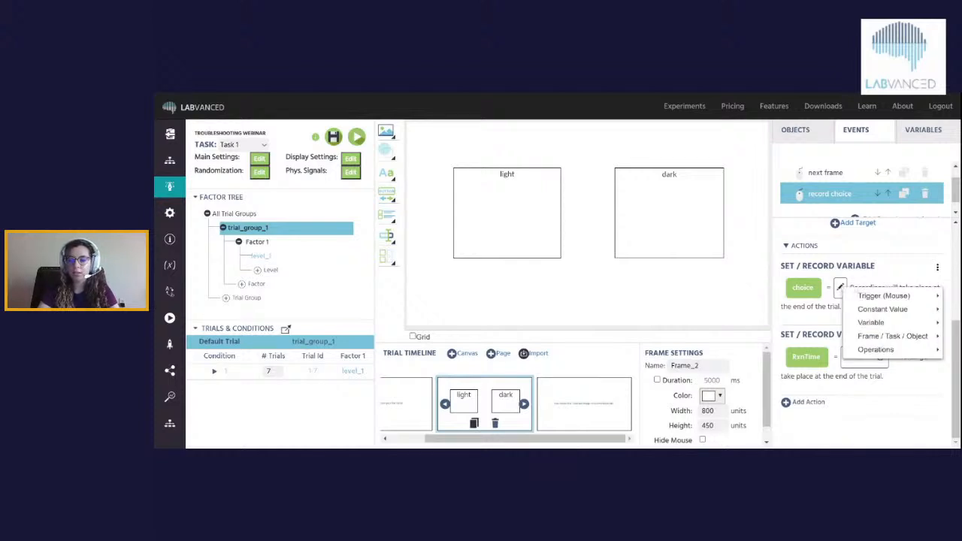
{"action": "mouse_move", "coordinate": [884, 301]}
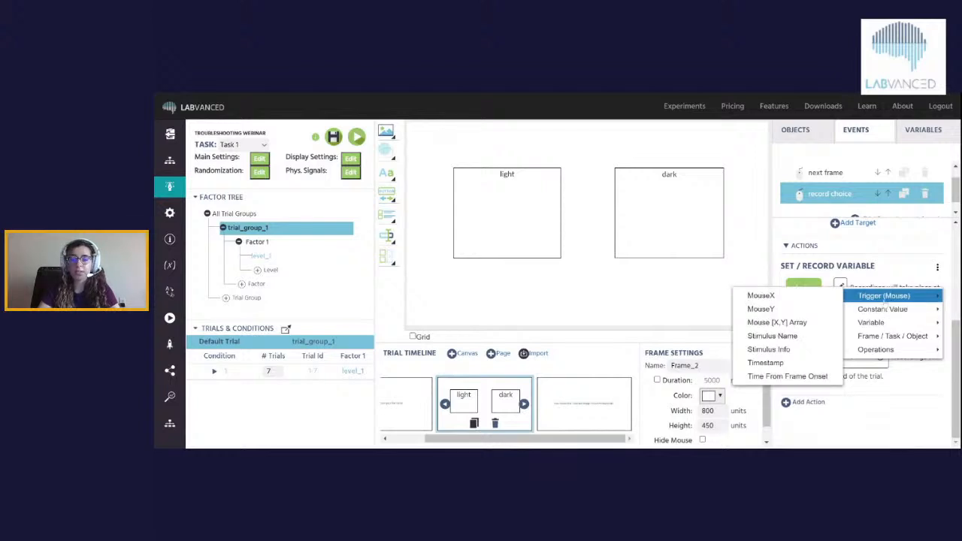
{"action": "left_click", "coordinate": [803, 337]}
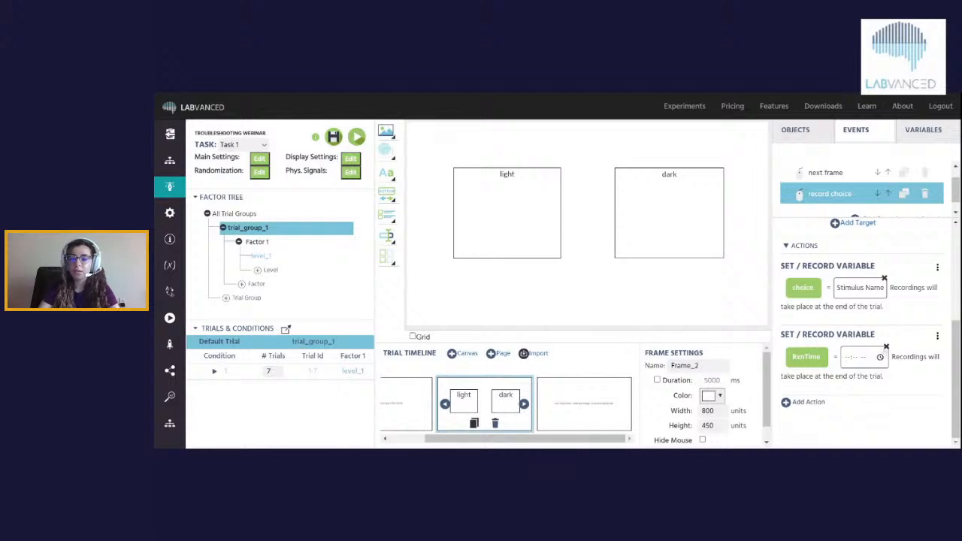
- Replace the value assigned to the RxnTime variable with the mouse trigger's Time From Frame Onset
{"action": "left_click", "coordinate": [886, 348]}
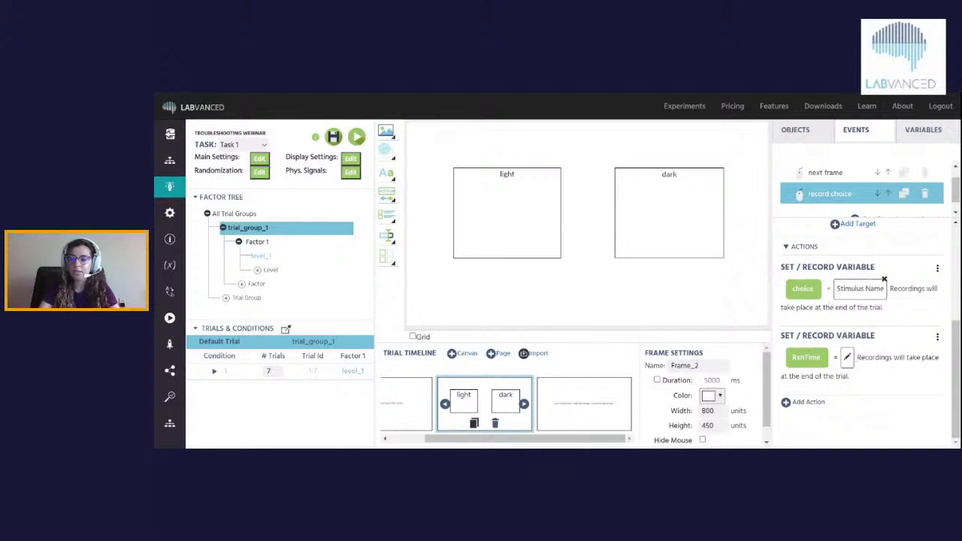
{"action": "left_click", "coordinate": [849, 358]}
{"action": "mouse_move", "coordinate": [865, 369]}
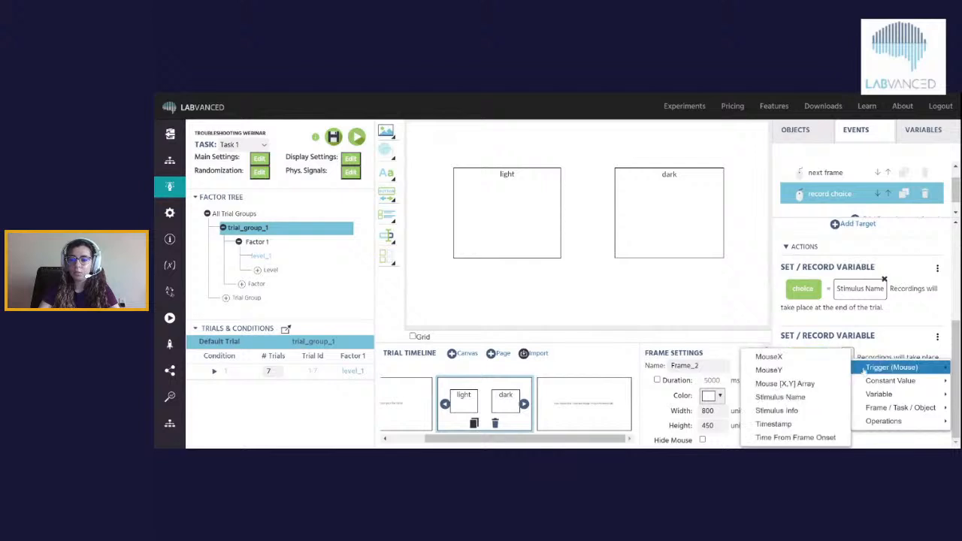
{"action": "left_click", "coordinate": [829, 439]}
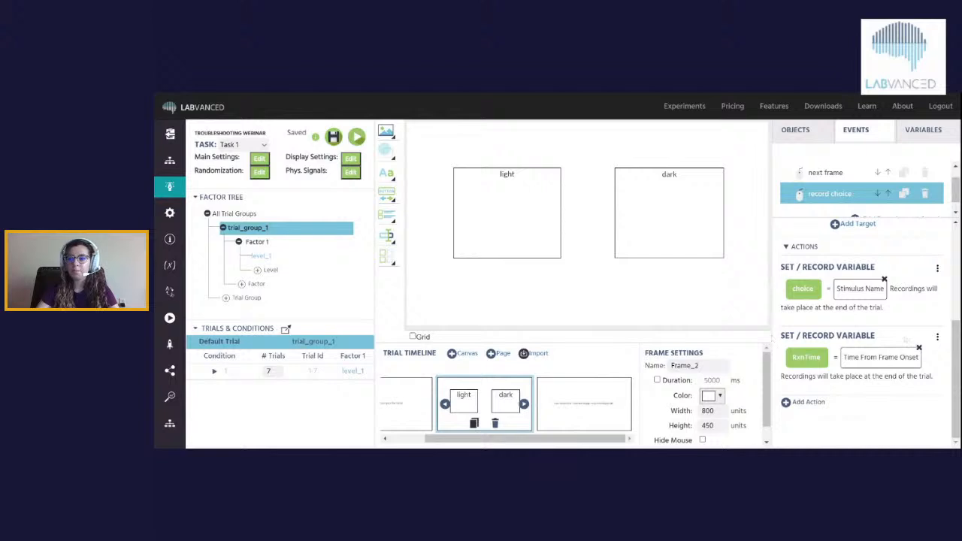
- Set the duration of the feedback frame, Frame_3, to 3000 ms and save the task
{"action": "scroll", "coordinate": [865, 330], "scroll_direction": "up", "scroll_amount": 3}
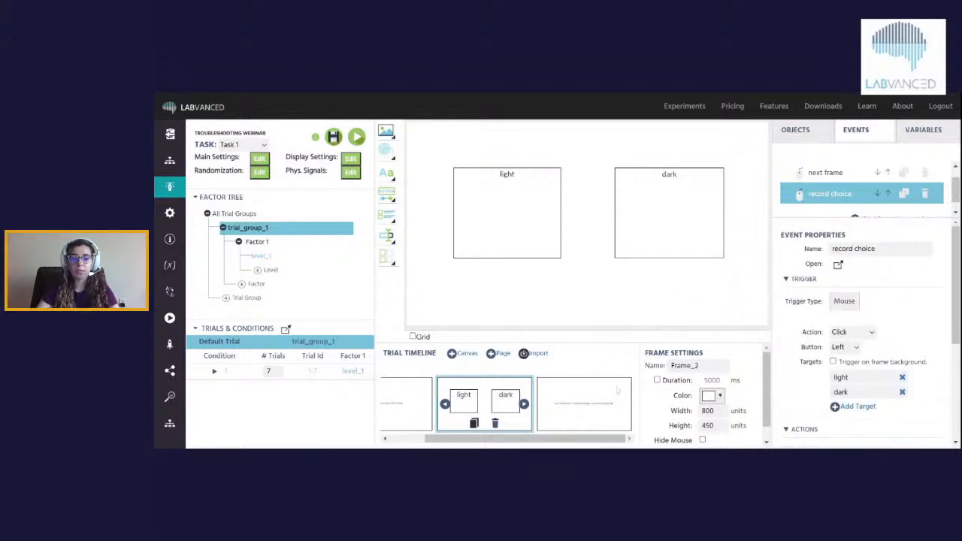
{"action": "left_click", "coordinate": [615, 390]}
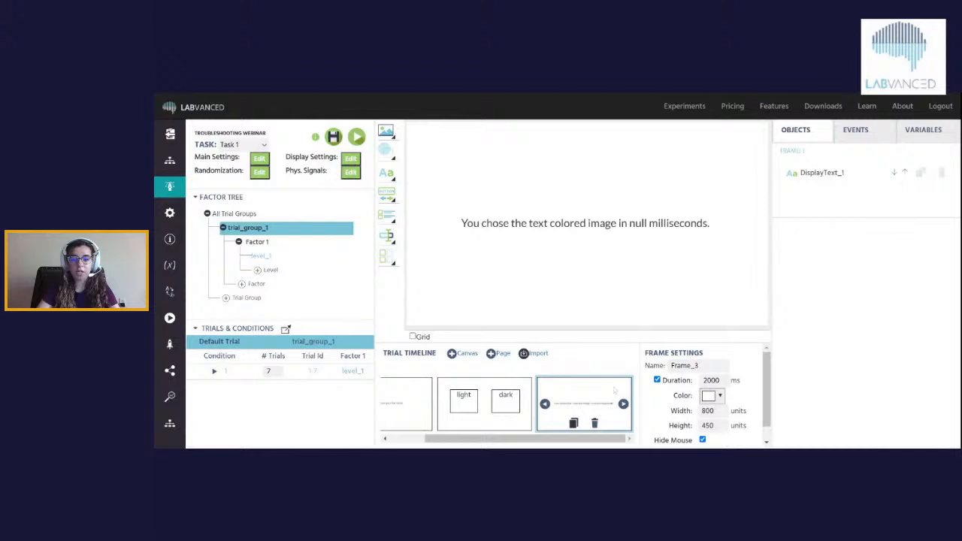
{"action": "left_click", "coordinate": [705, 380]}
{"action": "key", "text": "BackSpace"}
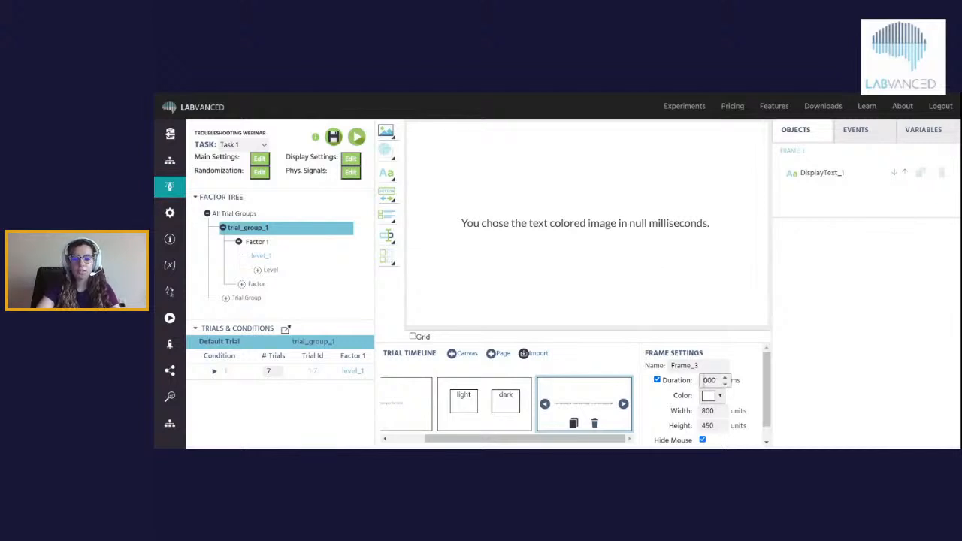
{"action": "type", "text": "3"}
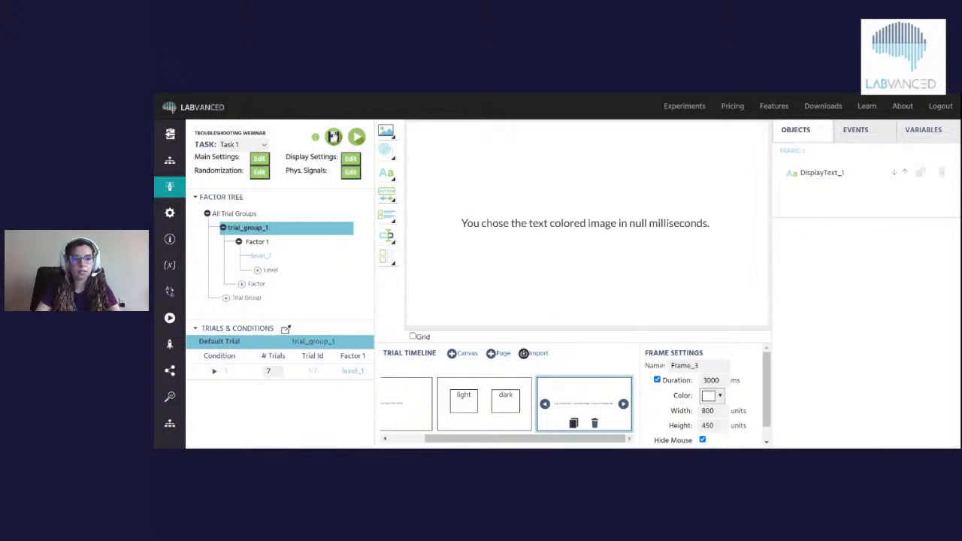
{"action": "left_click", "coordinate": [334, 137]}
- Test-run the study and answer three trials by choosing the light, dark and light images in that order
{"action": "left_click", "coordinate": [423, 408]}
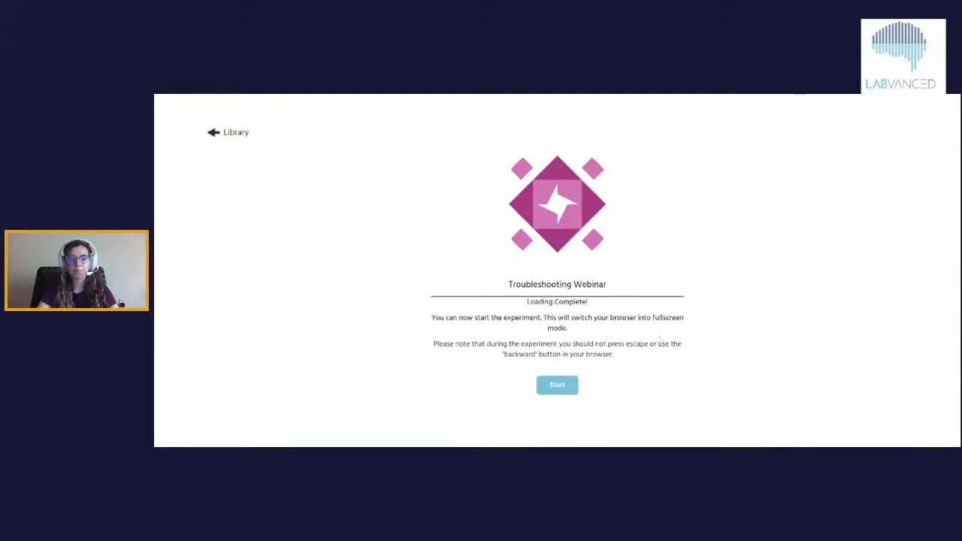
{"action": "left_click", "coordinate": [558, 390]}
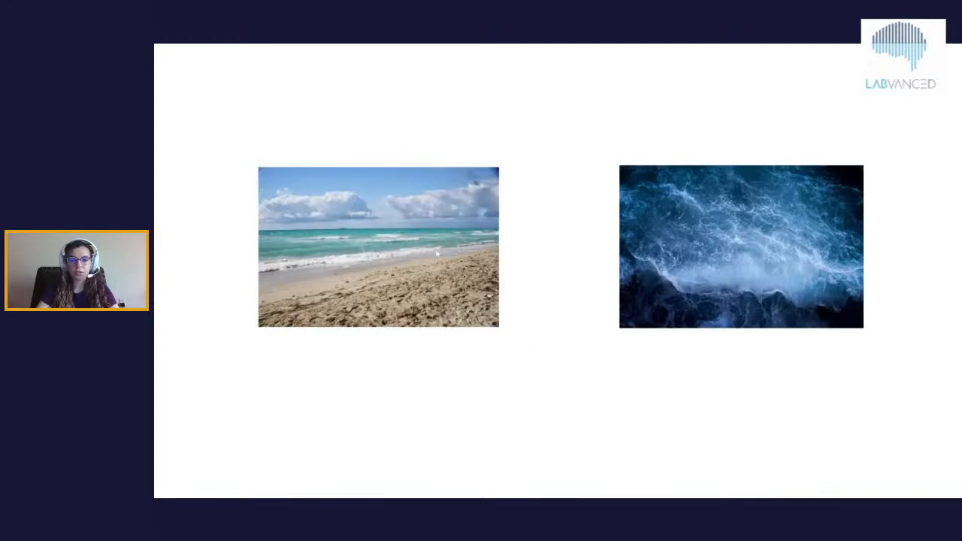
{"action": "left_click", "coordinate": [438, 254]}
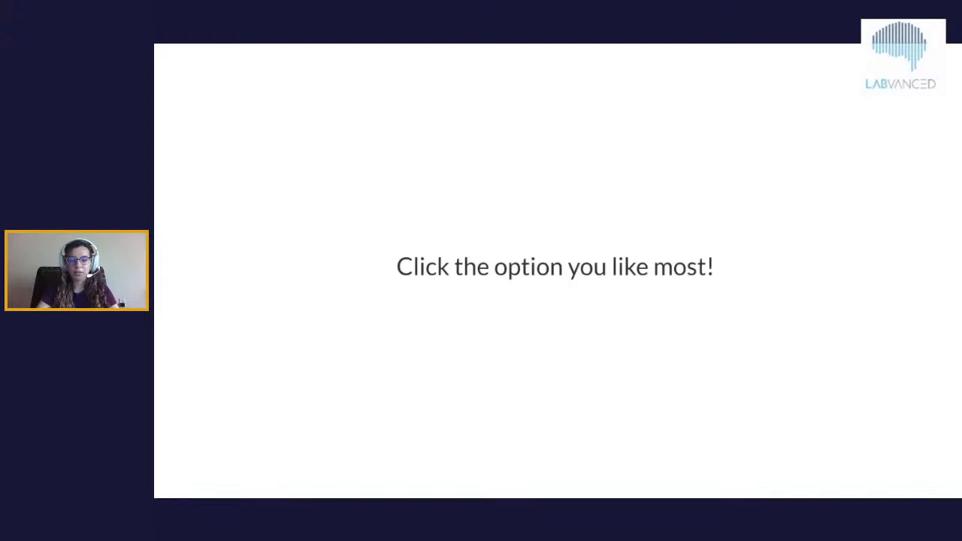
{"action": "left_click", "coordinate": [711, 255]}
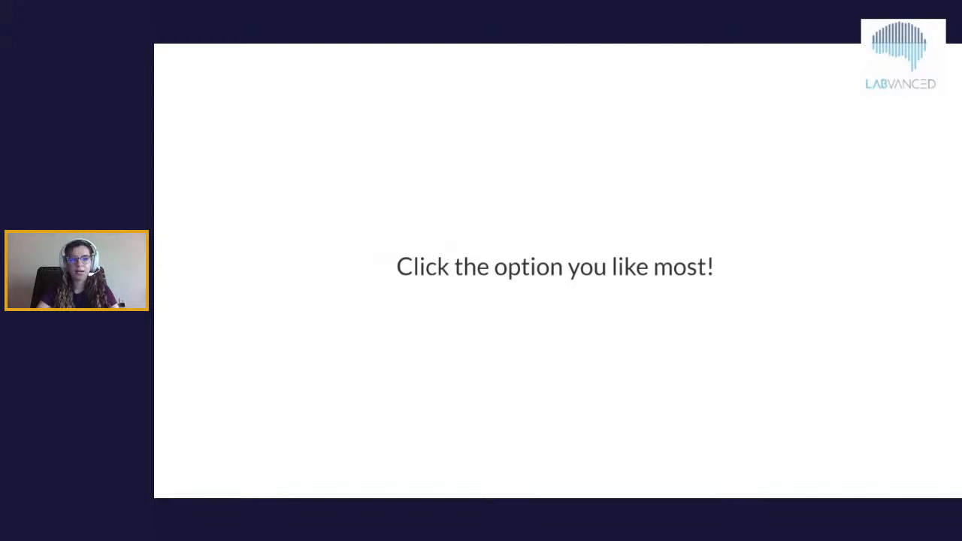
{"action": "left_click", "coordinate": [462, 252]}
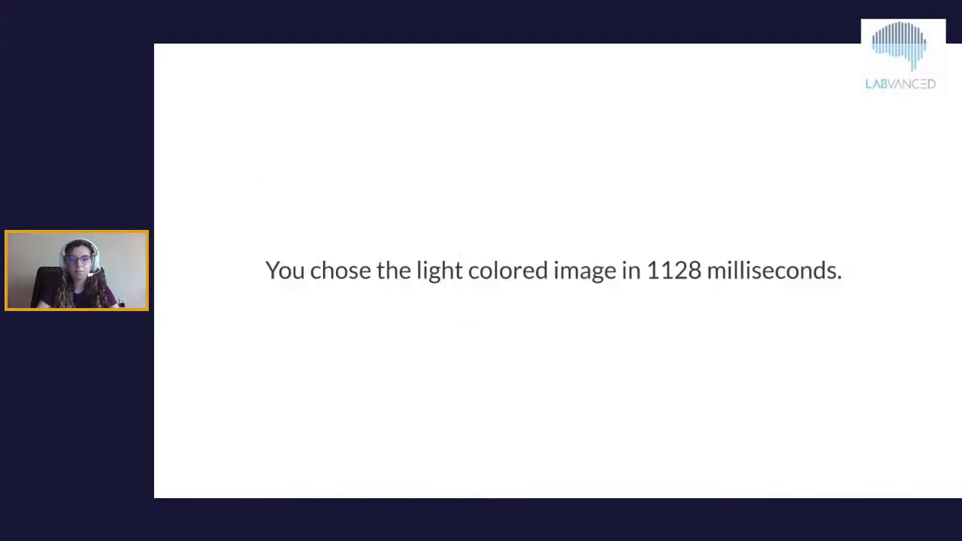
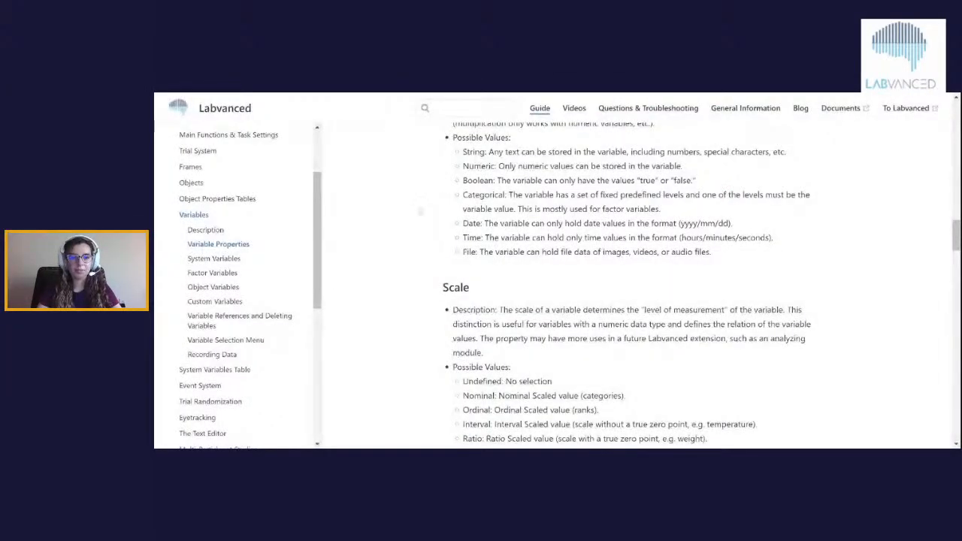
- Switch to the Labvanced documentation, open the Troubleshooting page and read through General Implementation Issues and Tasks and Trials
{"action": "scroll", "coordinate": [199, 165], "scroll_direction": "up", "scroll_amount": 3}
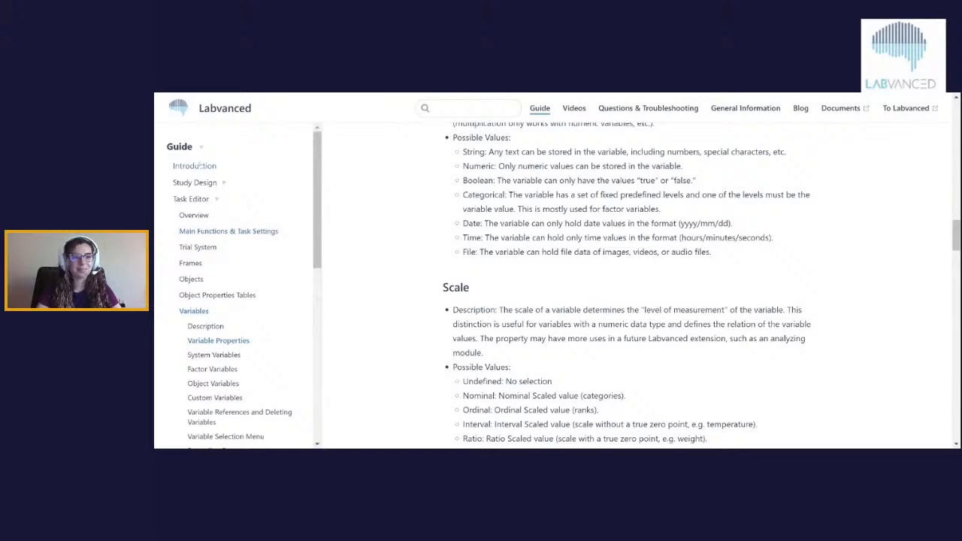
{"action": "left_click", "coordinate": [197, 166]}
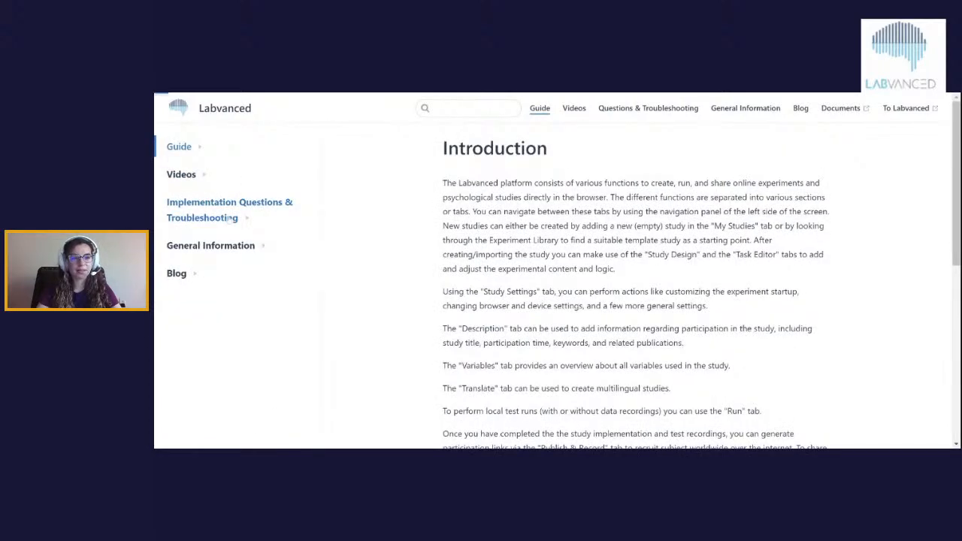
{"action": "left_click", "coordinate": [229, 217]}
{"action": "left_click", "coordinate": [201, 254]}
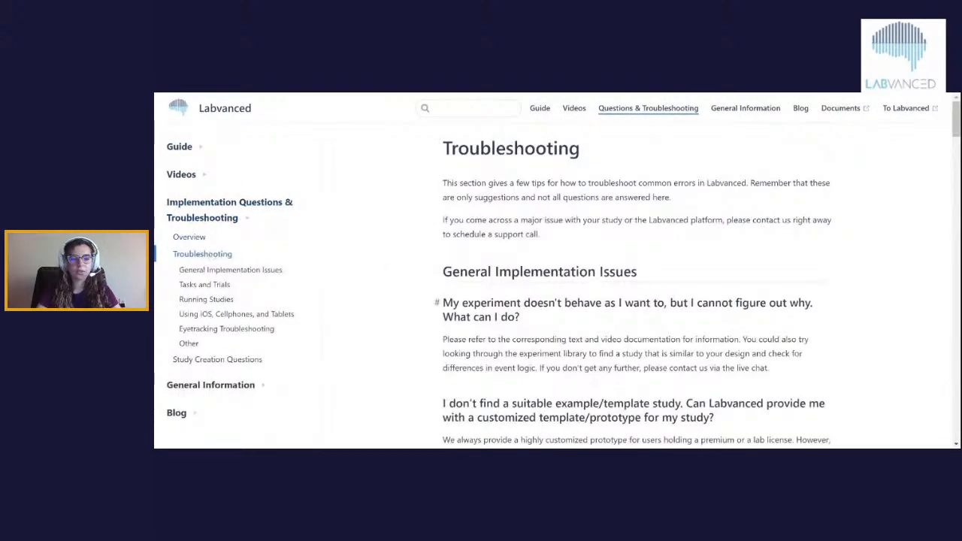
{"action": "scroll", "coordinate": [685, 273], "scroll_direction": "down", "scroll_amount": 1}
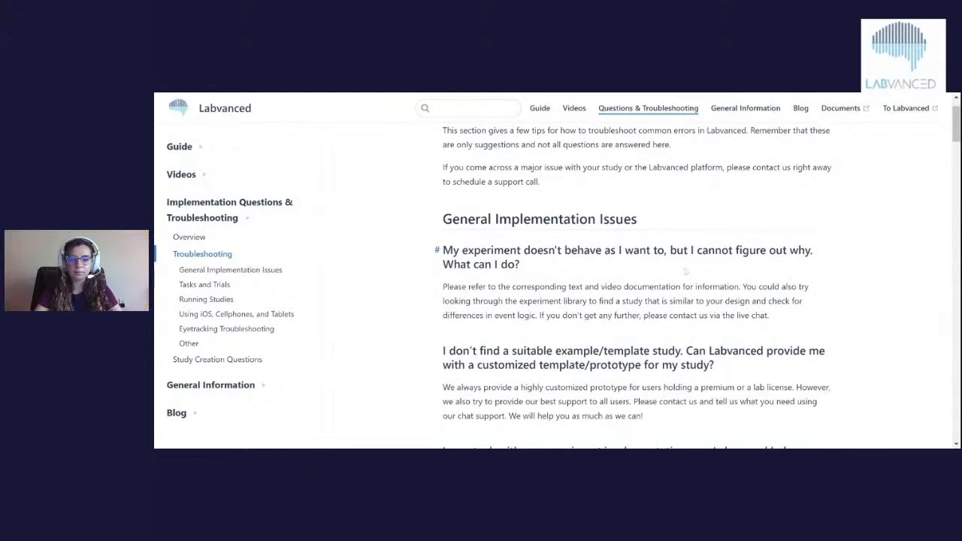
{"action": "scroll", "coordinate": [685, 272], "scroll_direction": "down", "scroll_amount": 7}
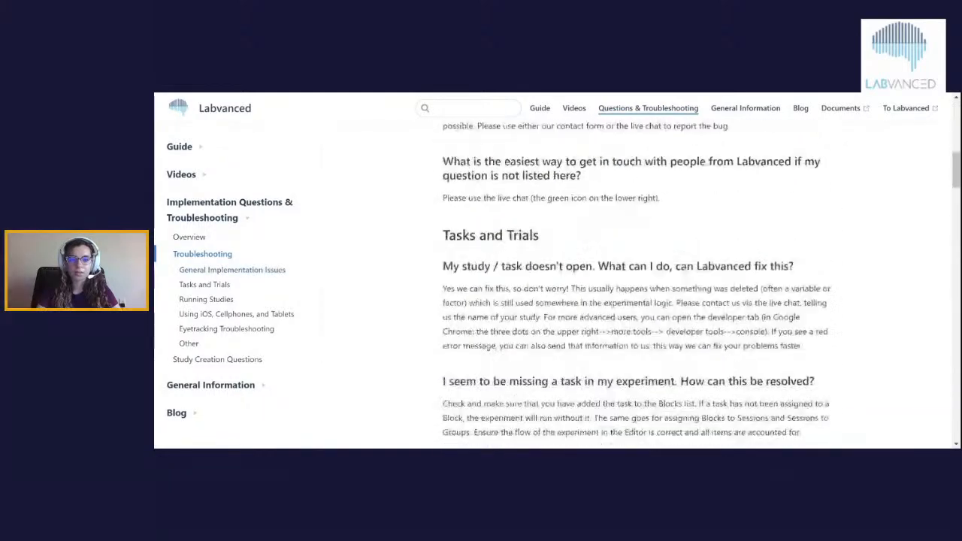
{"action": "scroll", "coordinate": [685, 273], "scroll_direction": "down", "scroll_amount": 8}
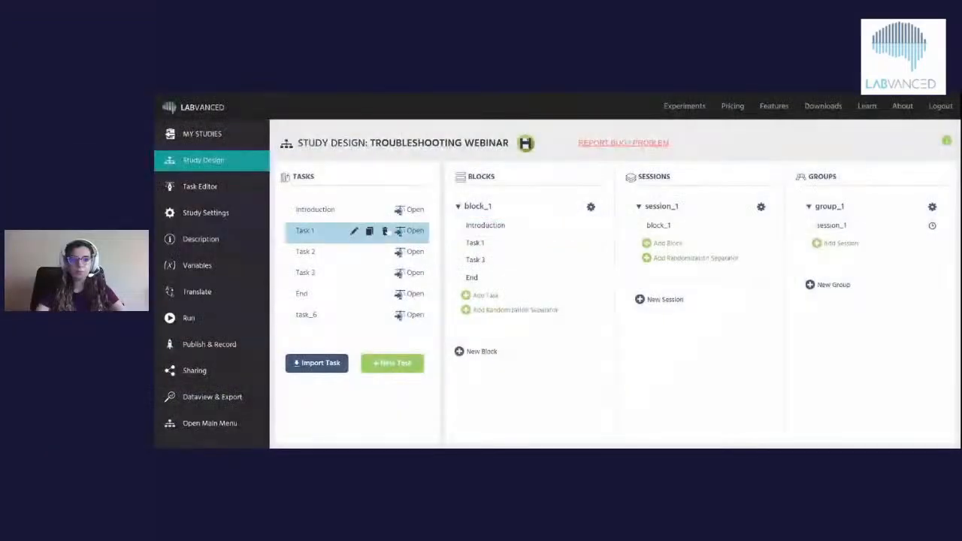
- Switch to the study's design page, open Task 2 and view its frame_1 with the image and the Animal and Nature buttons
{"action": "left_click", "coordinate": [406, 252]}
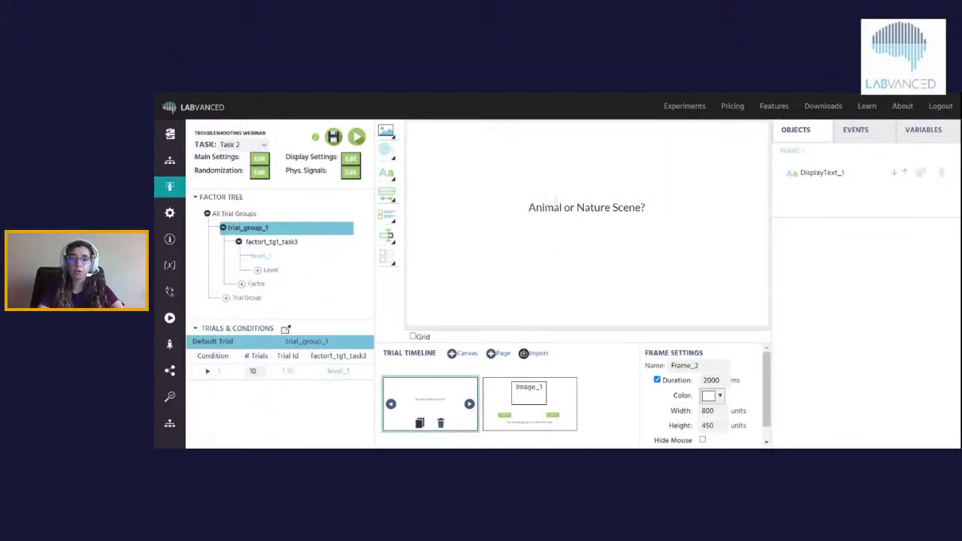
{"action": "left_click", "coordinate": [561, 392]}
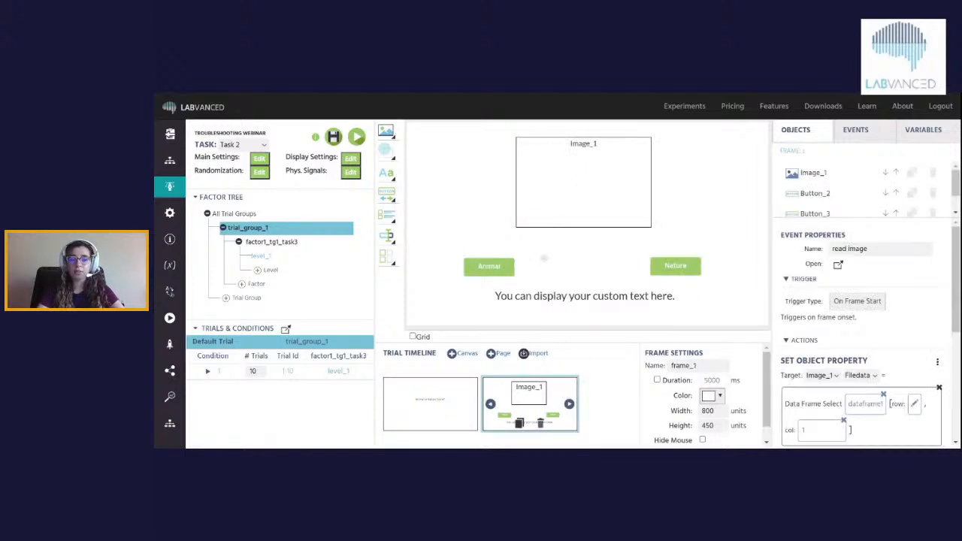
{"action": "scroll", "coordinate": [704, 222], "scroll_direction": "up", "scroll_amount": 1}
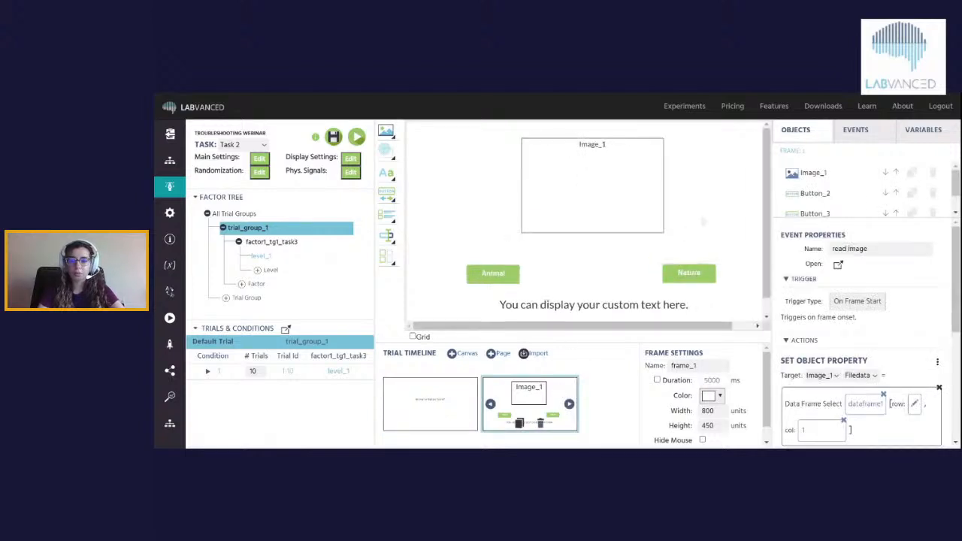
- Look through the variables of Task 2's frame_1, viewing the properties of reactionTime and Trial_Nr
{"action": "scroll", "coordinate": [702, 220], "scroll_direction": "down", "scroll_amount": 1}
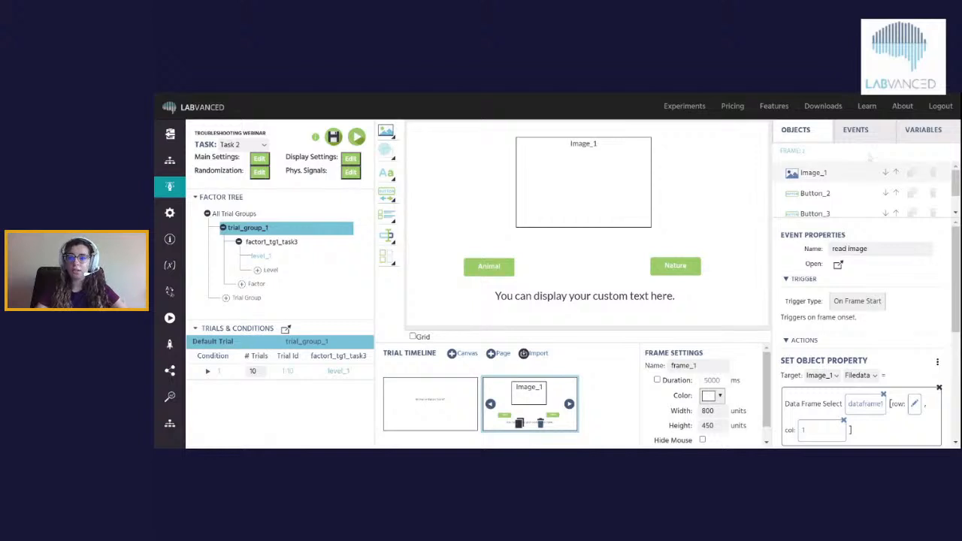
{"action": "left_click", "coordinate": [920, 130]}
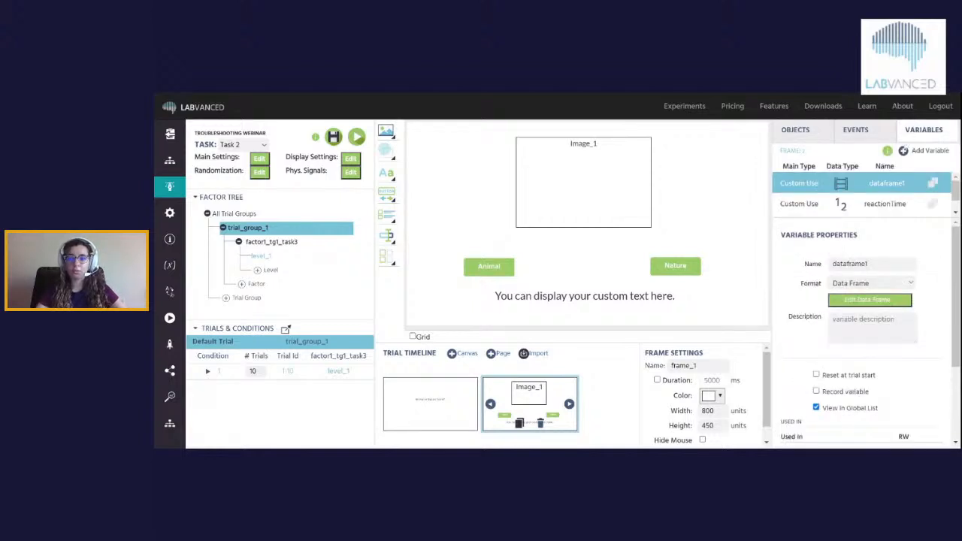
{"action": "scroll", "coordinate": [865, 206], "scroll_direction": "down", "scroll_amount": 1}
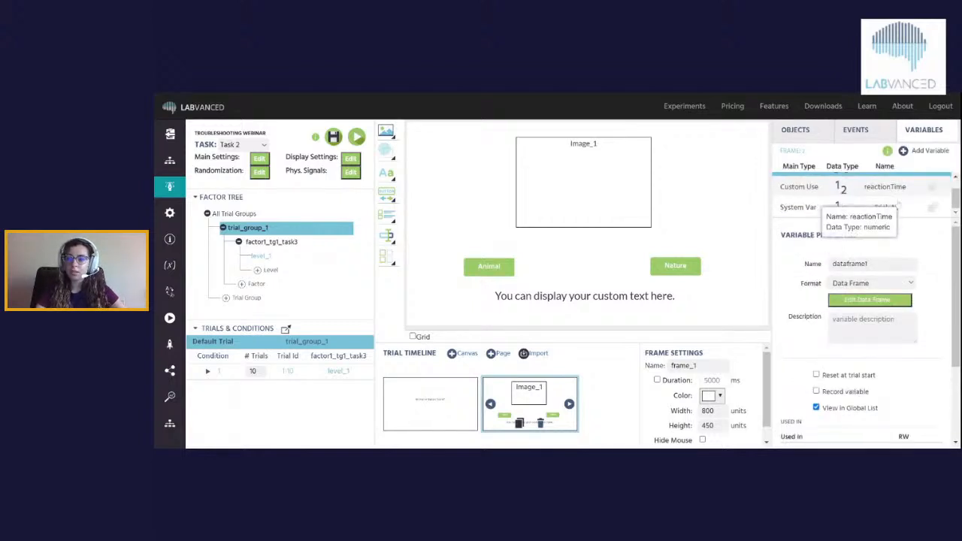
{"action": "scroll", "coordinate": [884, 219], "scroll_direction": "up", "scroll_amount": 1}
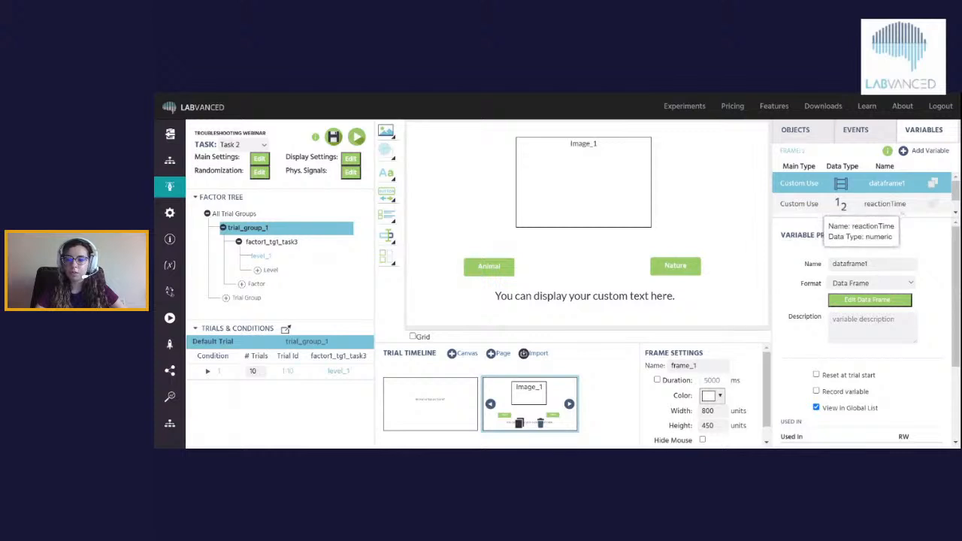
{"action": "left_click", "coordinate": [893, 204]}
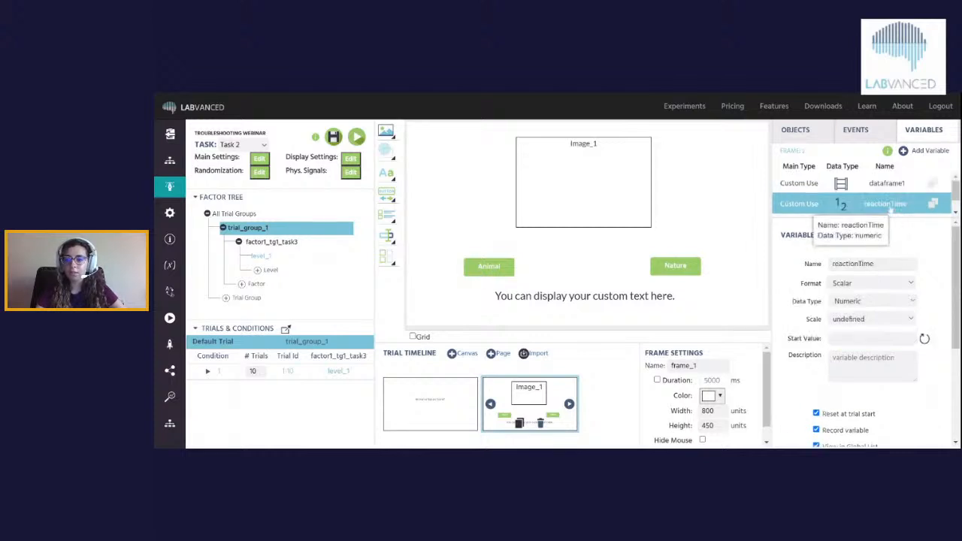
{"action": "scroll", "coordinate": [893, 196], "scroll_direction": "down", "scroll_amount": 1}
{"action": "left_click", "coordinate": [887, 207]}
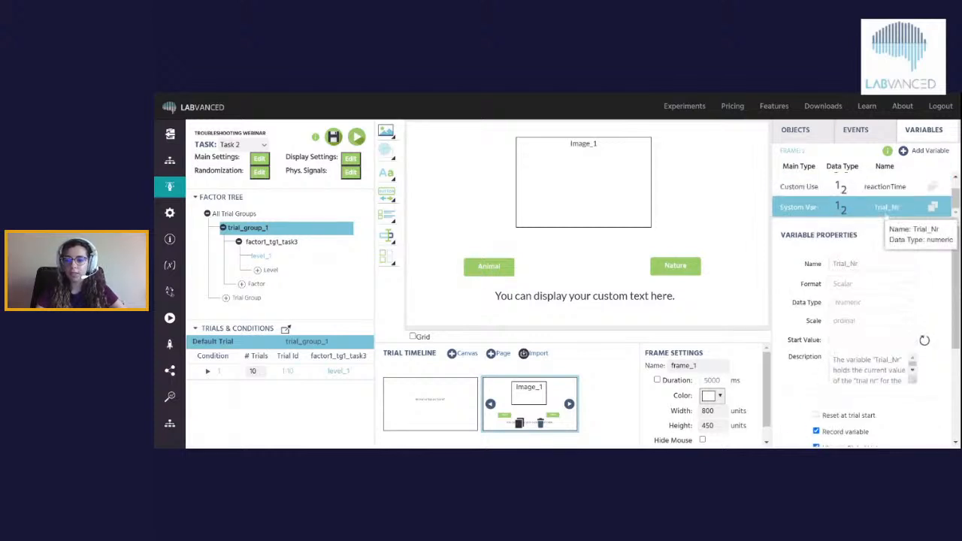
{"action": "scroll", "coordinate": [872, 213], "scroll_direction": "up", "scroll_amount": 1}
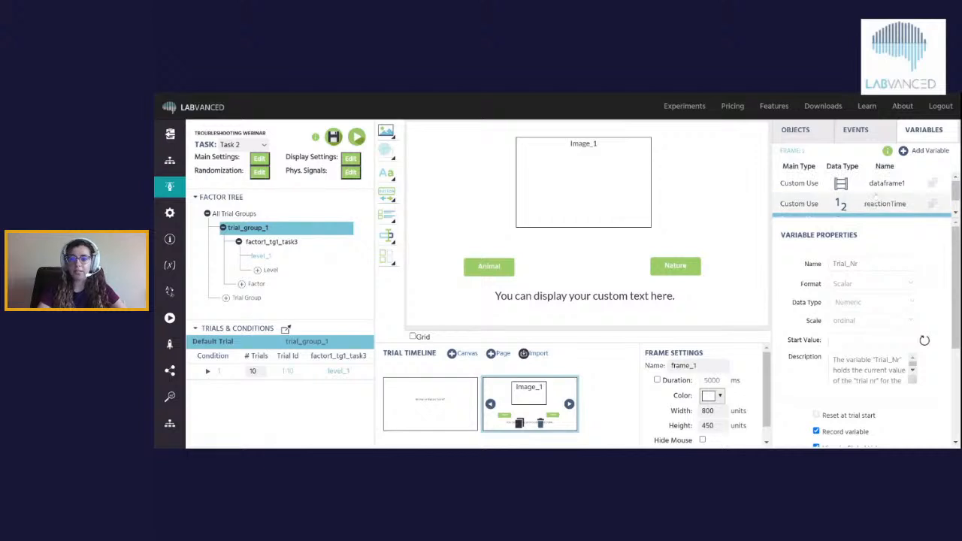
- Examine the dataframe1 variable's properties and usage, and view the image files and categories in its data frame
{"action": "left_click", "coordinate": [876, 185]}
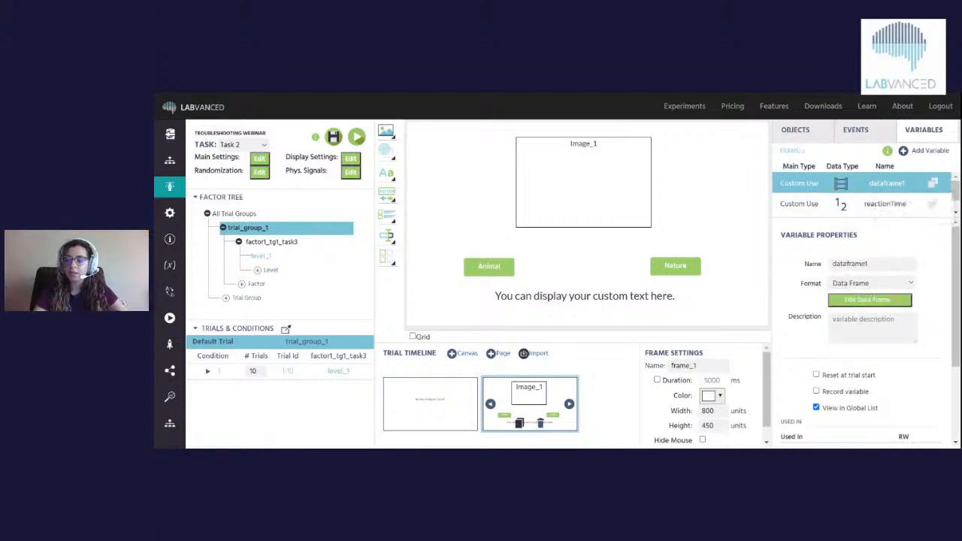
{"action": "scroll", "coordinate": [925, 299], "scroll_direction": "down", "scroll_amount": 2}
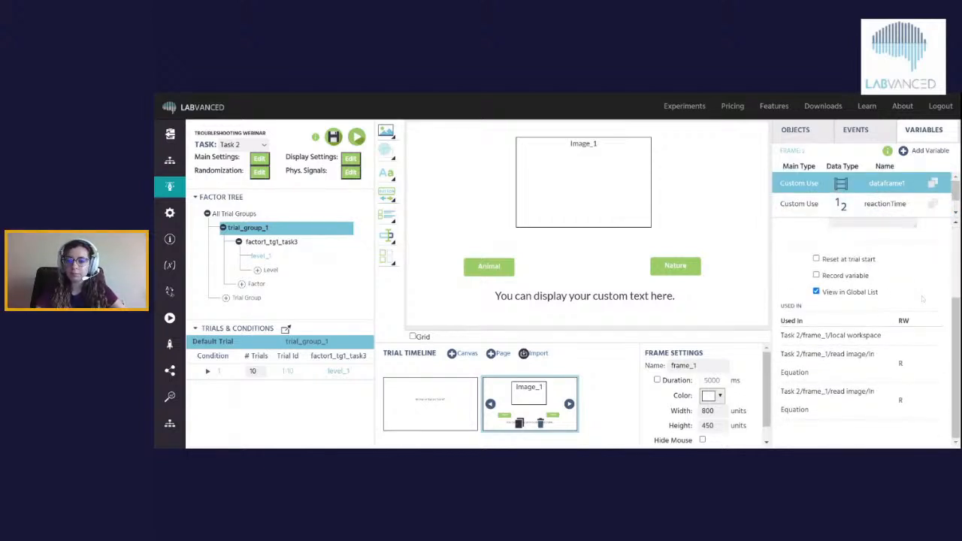
{"action": "scroll", "coordinate": [923, 300], "scroll_direction": "up", "scroll_amount": 2}
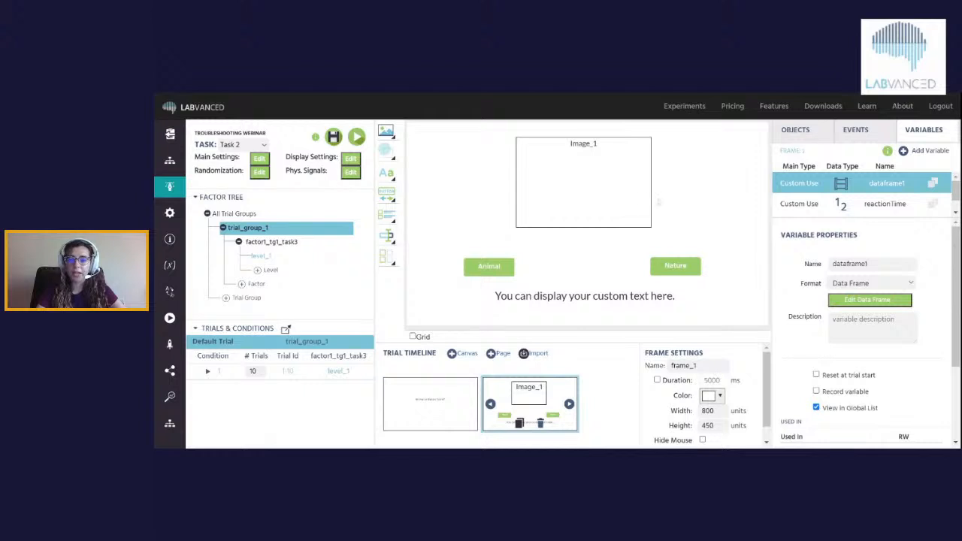
{"action": "left_click", "coordinate": [870, 301]}
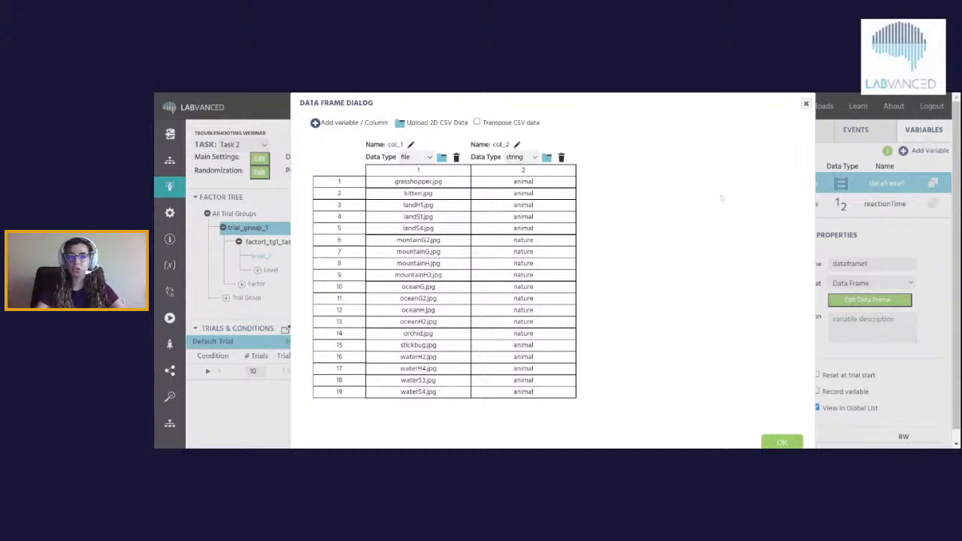
{"action": "left_click", "coordinate": [782, 442]}
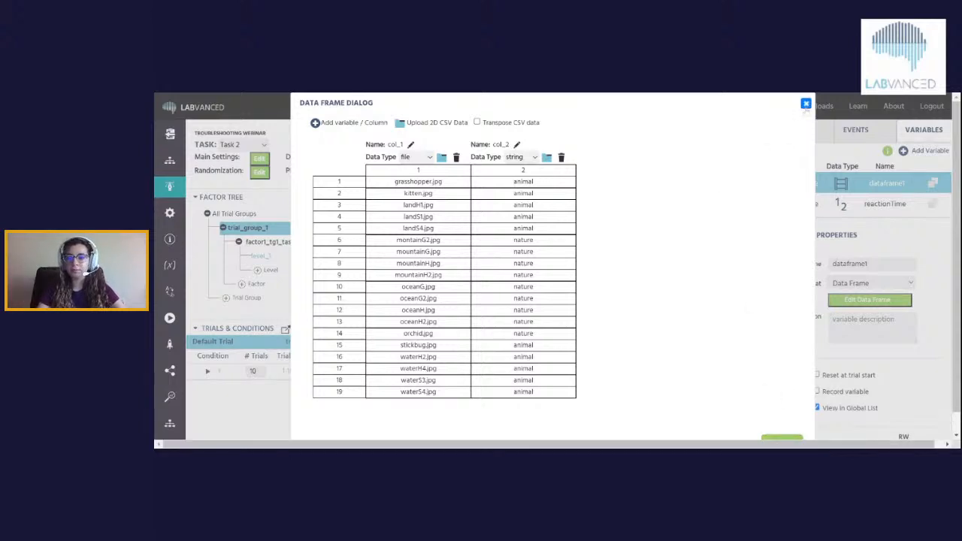
{"action": "left_click", "coordinate": [806, 104]}
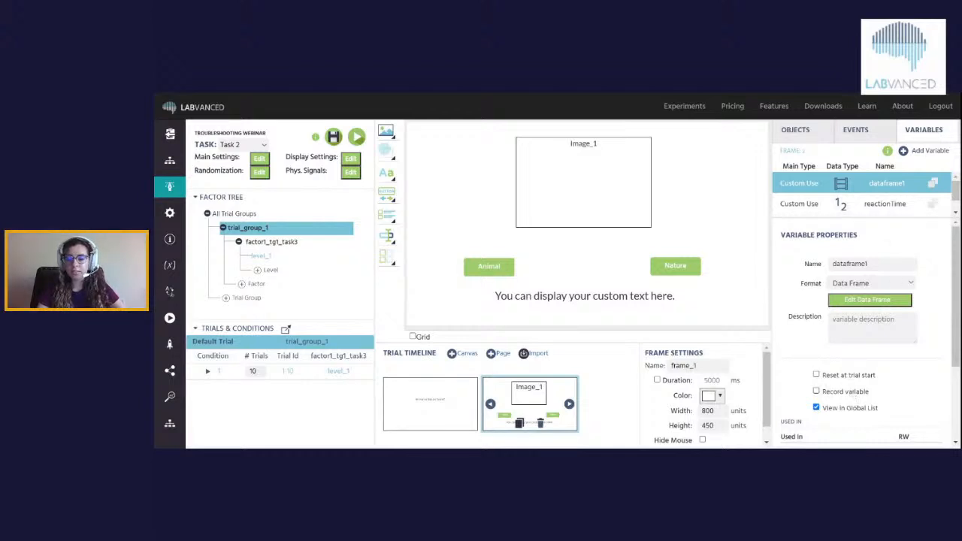
- Check the reset and recording settings of the reactionTime variable and return to dataframe1 in the variable list
{"action": "left_click", "coordinate": [894, 200]}
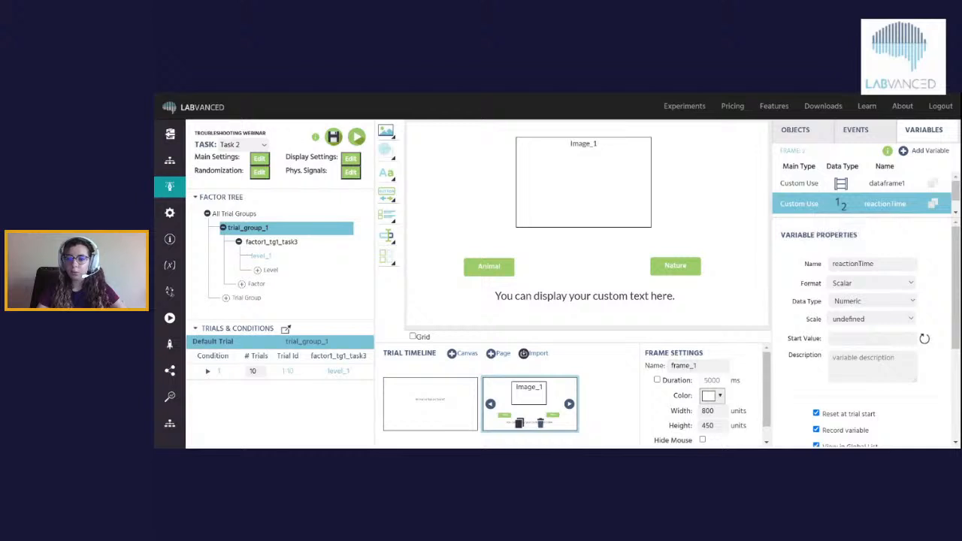
{"action": "scroll", "coordinate": [827, 339], "scroll_direction": "down", "scroll_amount": 2}
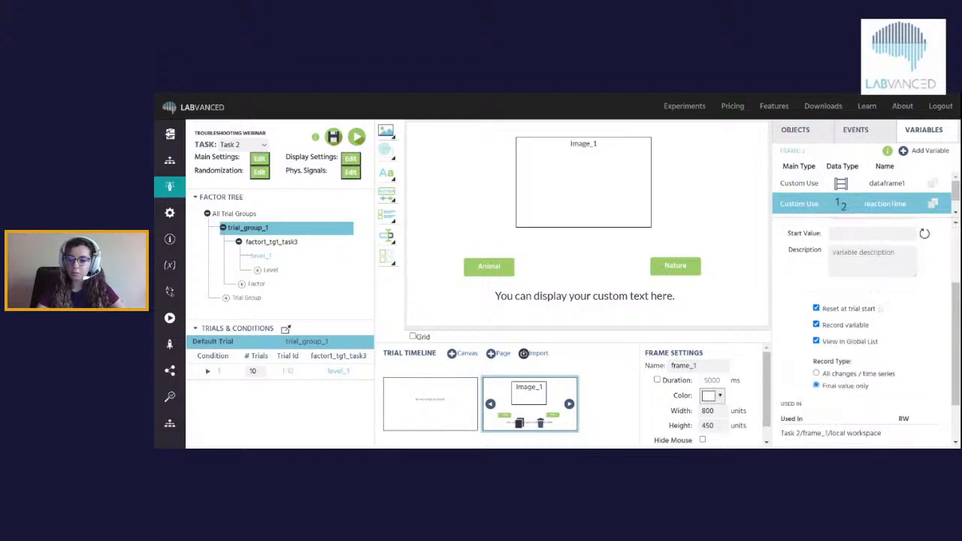
{"action": "scroll", "coordinate": [890, 332], "scroll_direction": "up", "scroll_amount": 2}
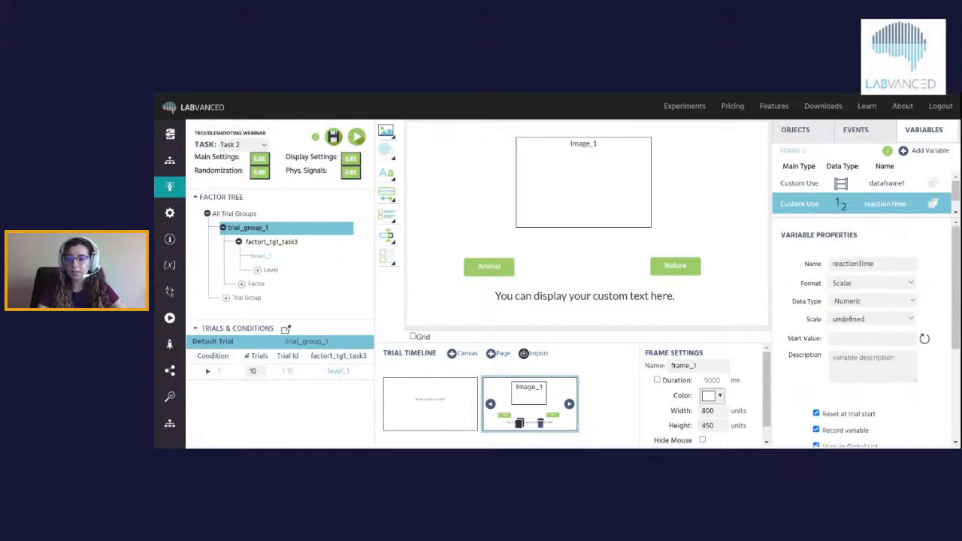
{"action": "left_click_drag", "start_coordinate": [956, 191], "coordinate": [957, 198]}
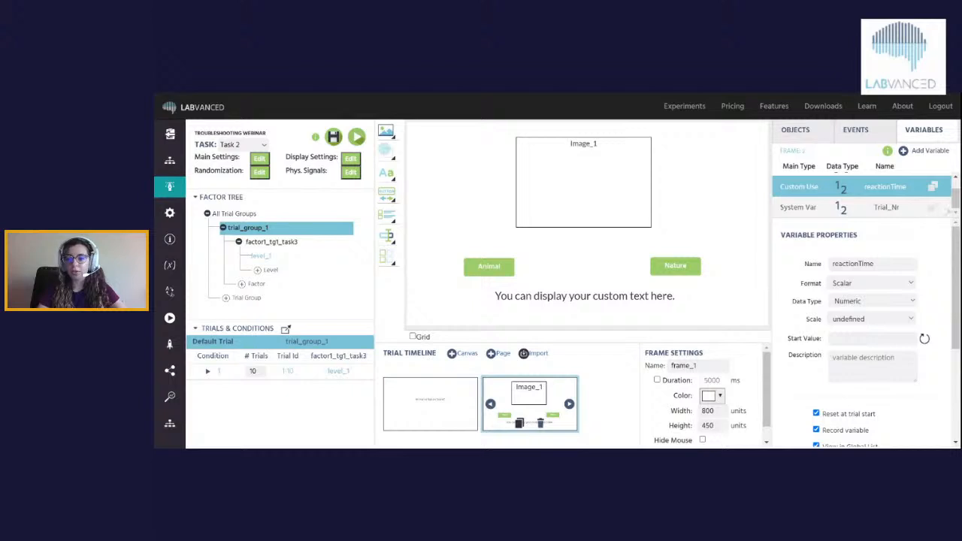
{"action": "scroll", "coordinate": [865, 196], "scroll_direction": "up", "scroll_amount": 1}
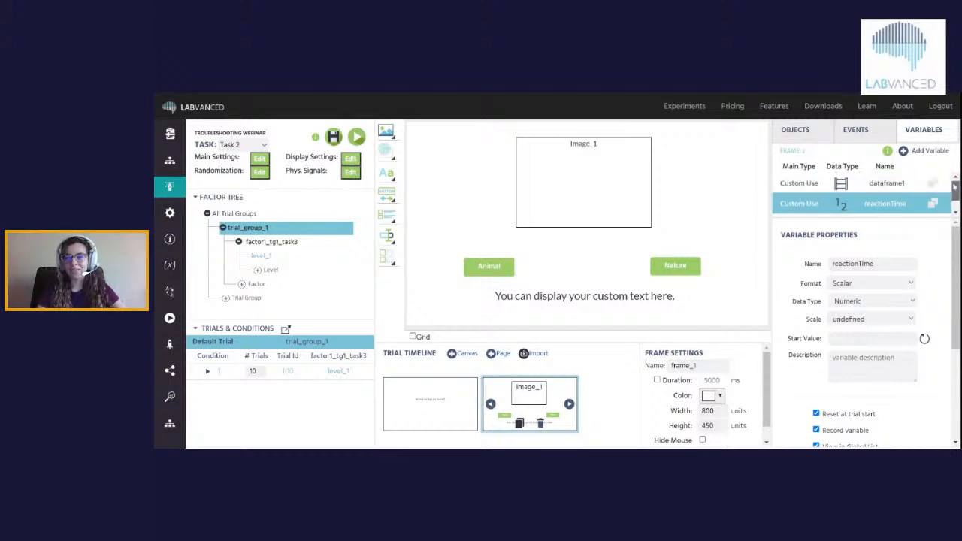
{"action": "left_click", "coordinate": [859, 184]}
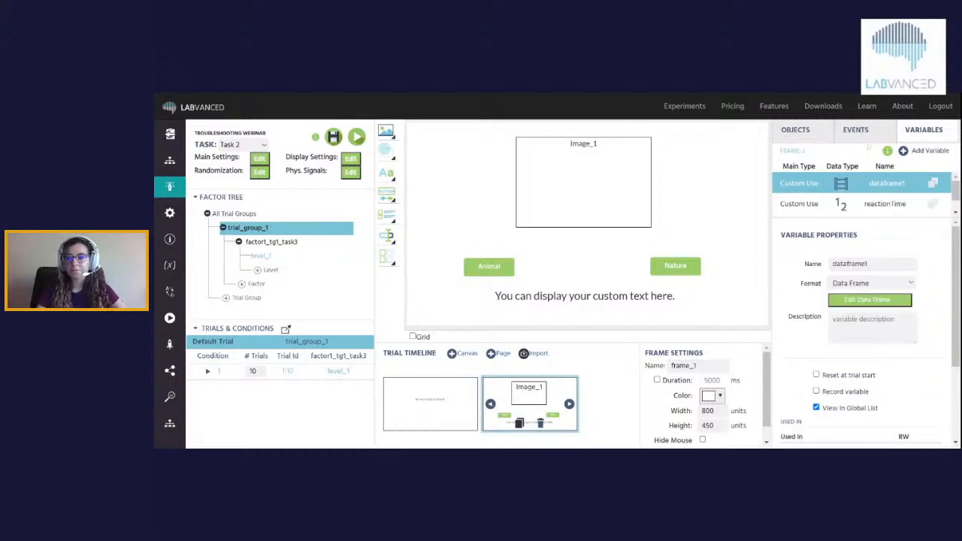
- In the read image event's Set Object Property action, set the dataframe1 row for Image_1's Filedata to the variable Trial_Nr
{"action": "left_click", "coordinate": [856, 130]}
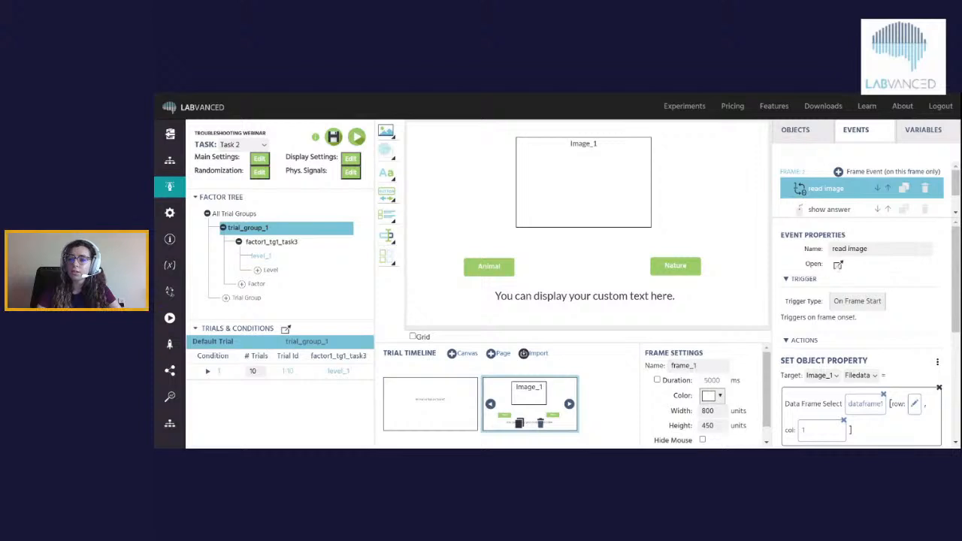
{"action": "left_click", "coordinate": [839, 264]}
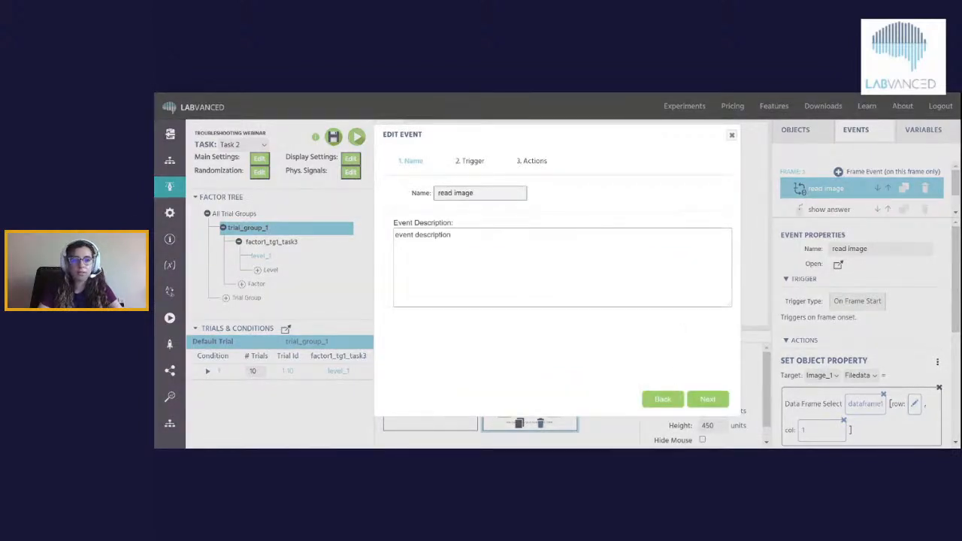
{"action": "left_click", "coordinate": [707, 400]}
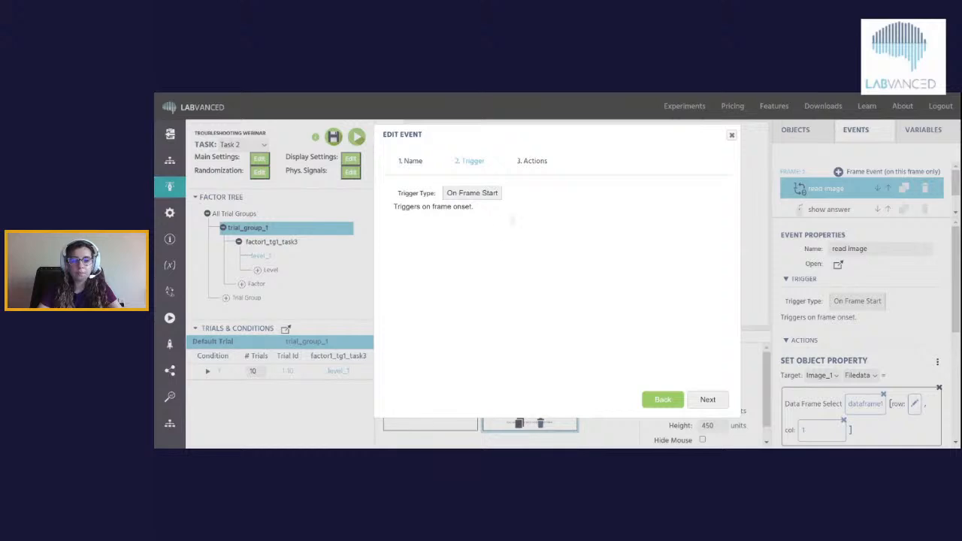
{"action": "left_click", "coordinate": [708, 399]}
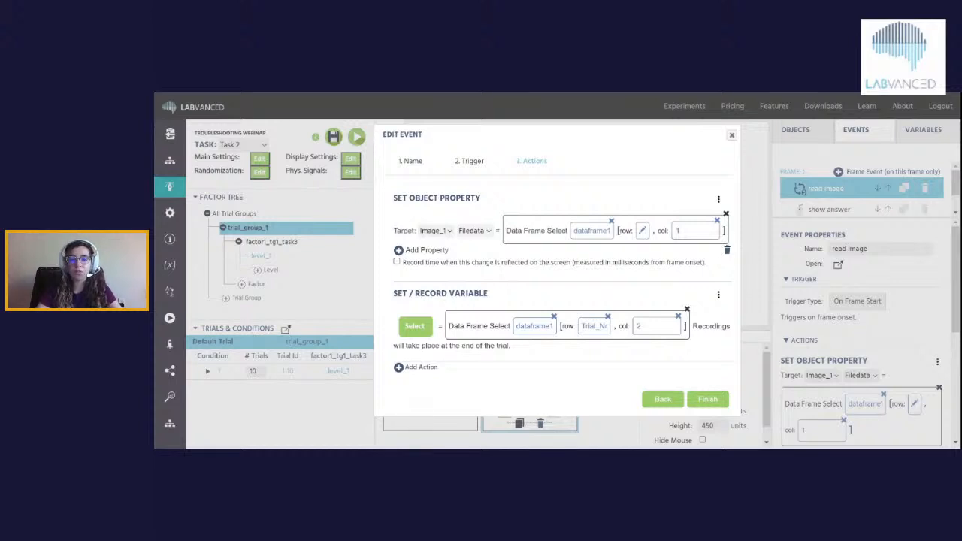
{"action": "left_click", "coordinate": [643, 231]}
{"action": "mouse_move", "coordinate": [686, 269]}
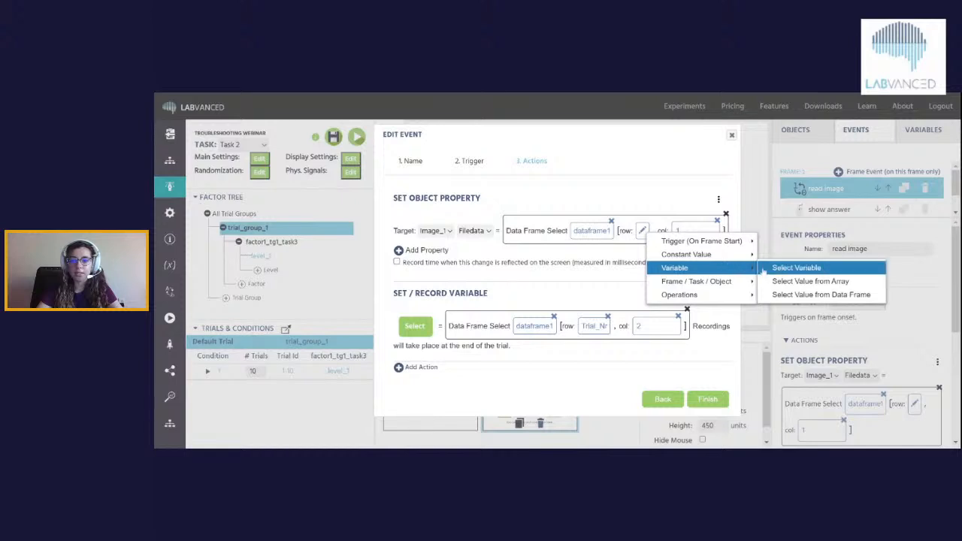
{"action": "left_click", "coordinate": [775, 268]}
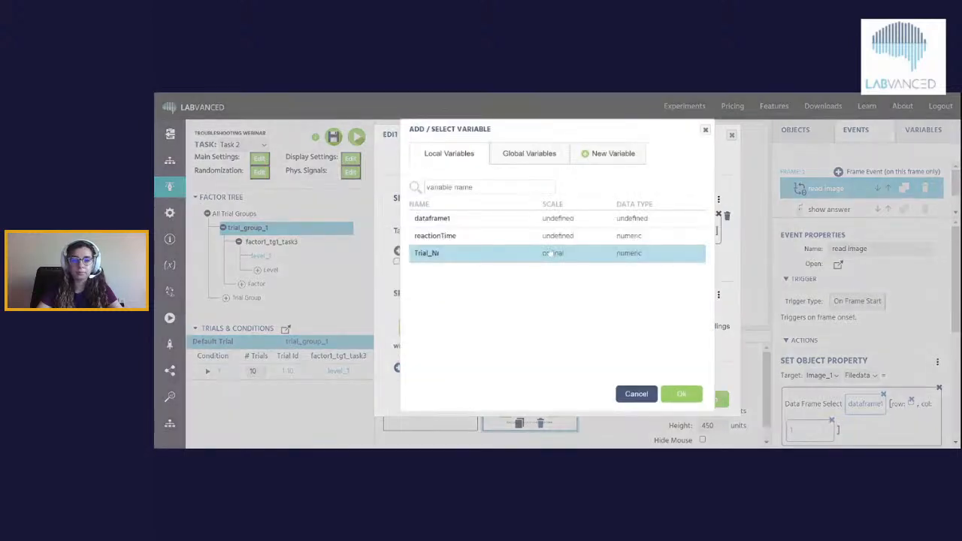
{"action": "left_click", "coordinate": [509, 256]}
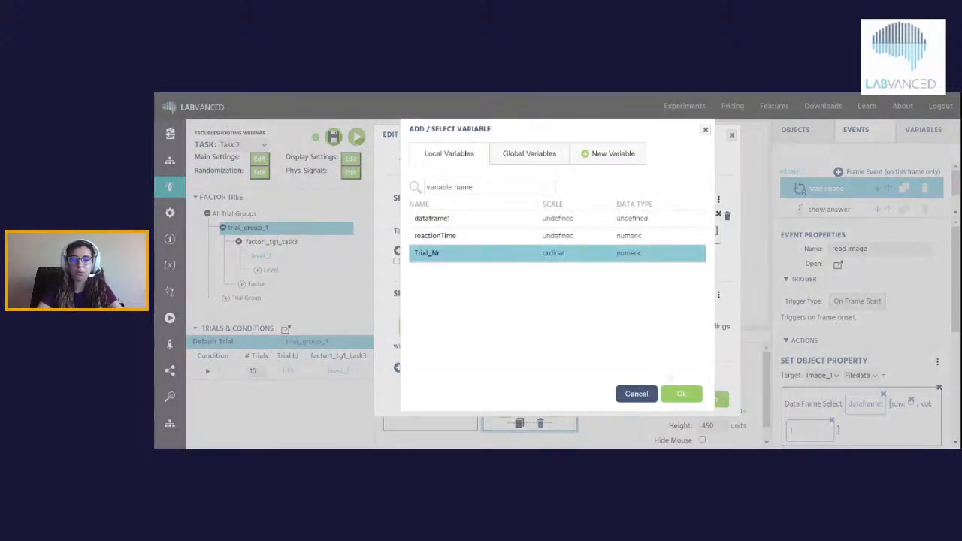
{"action": "left_click", "coordinate": [682, 395]}
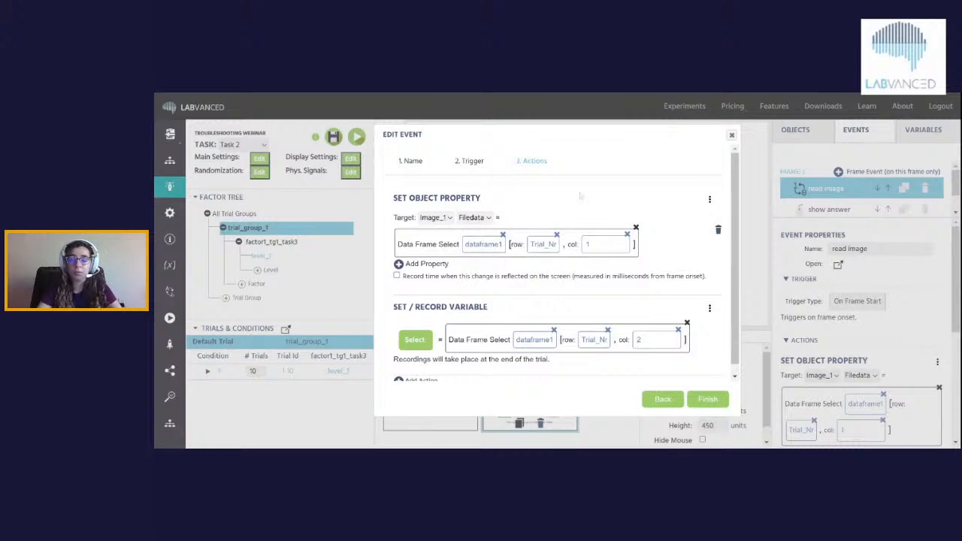
- Create a String variable called name as the target of the read image event's Set / Record Variable action
{"action": "scroll", "coordinate": [594, 216], "scroll_direction": "down", "scroll_amount": 1}
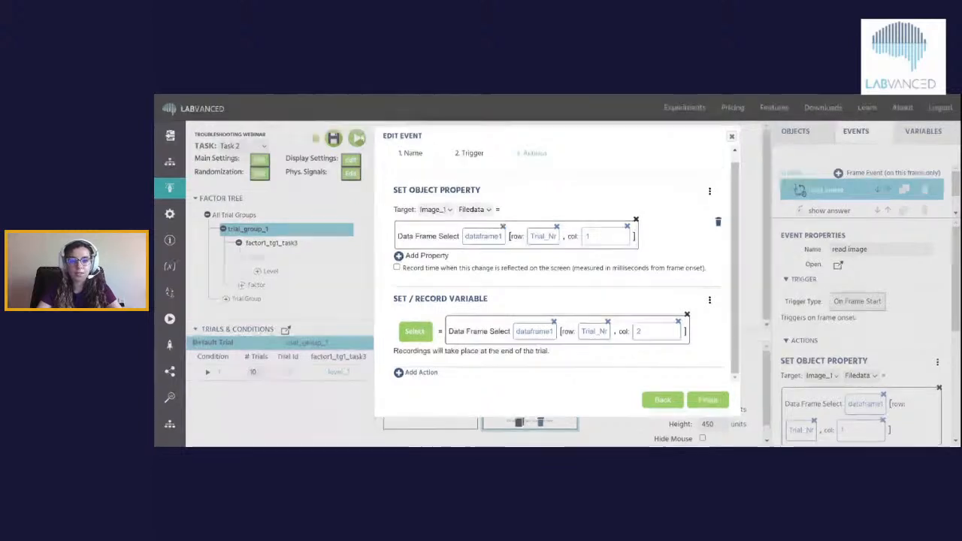
{"action": "left_click", "coordinate": [416, 334]}
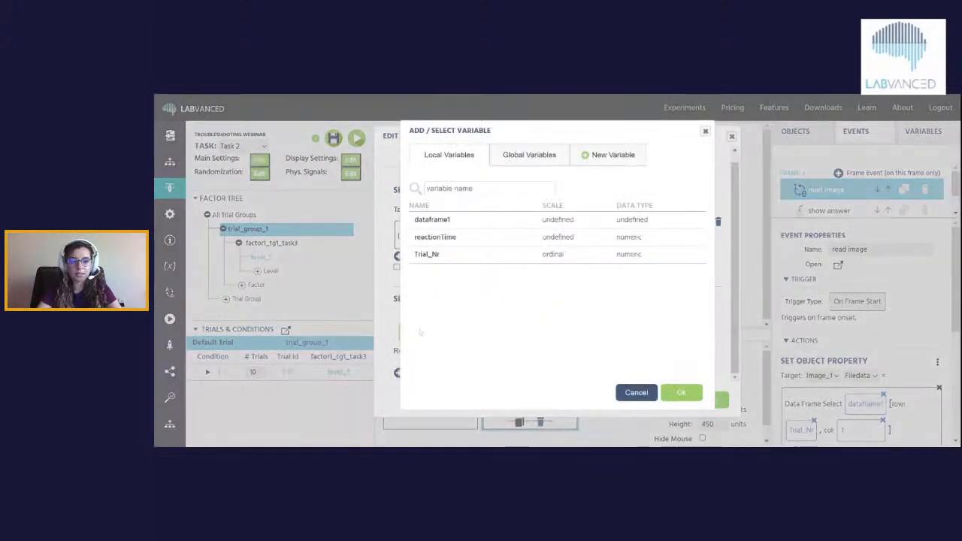
{"action": "left_click", "coordinate": [619, 157]}
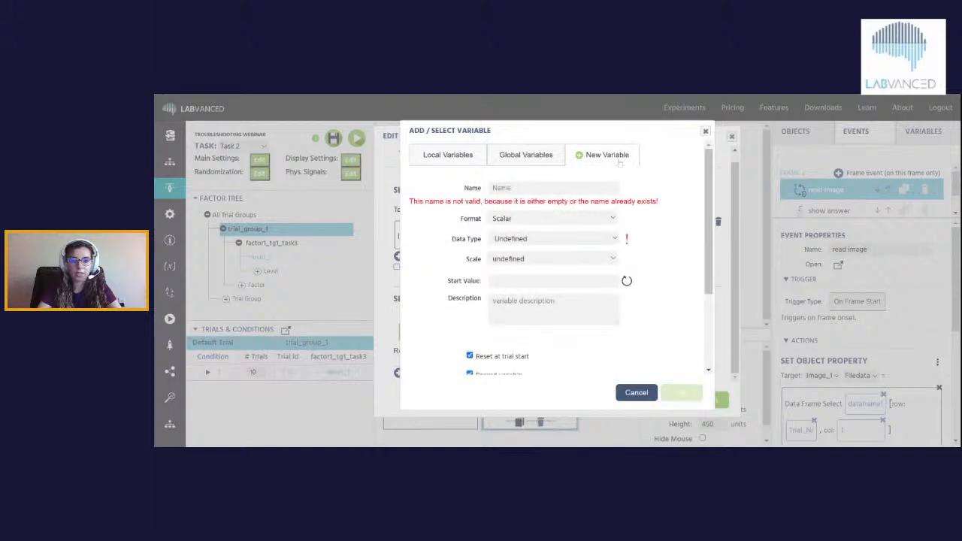
{"action": "type", "text": "name"}
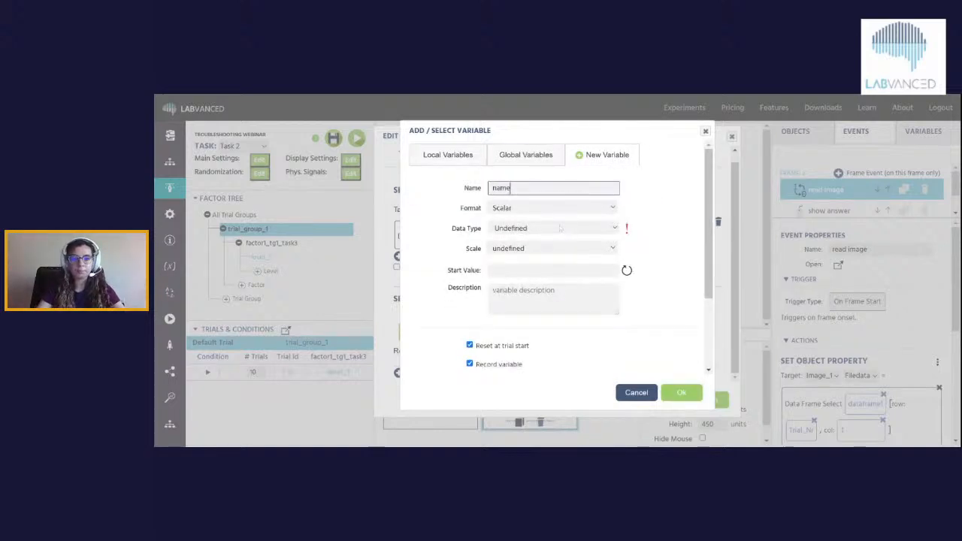
{"action": "left_click", "coordinate": [560, 228]}
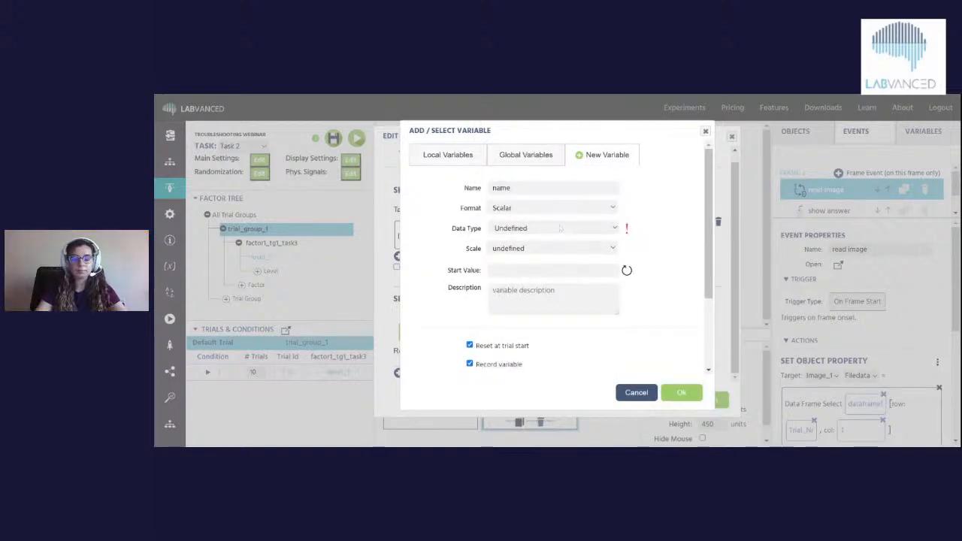
{"action": "left_click", "coordinate": [546, 242]}
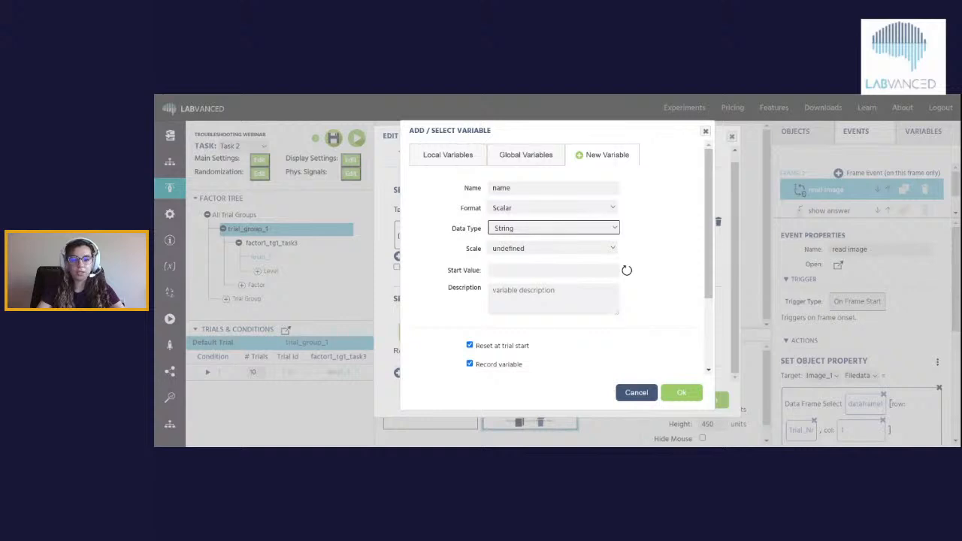
{"action": "left_click", "coordinate": [653, 336]}
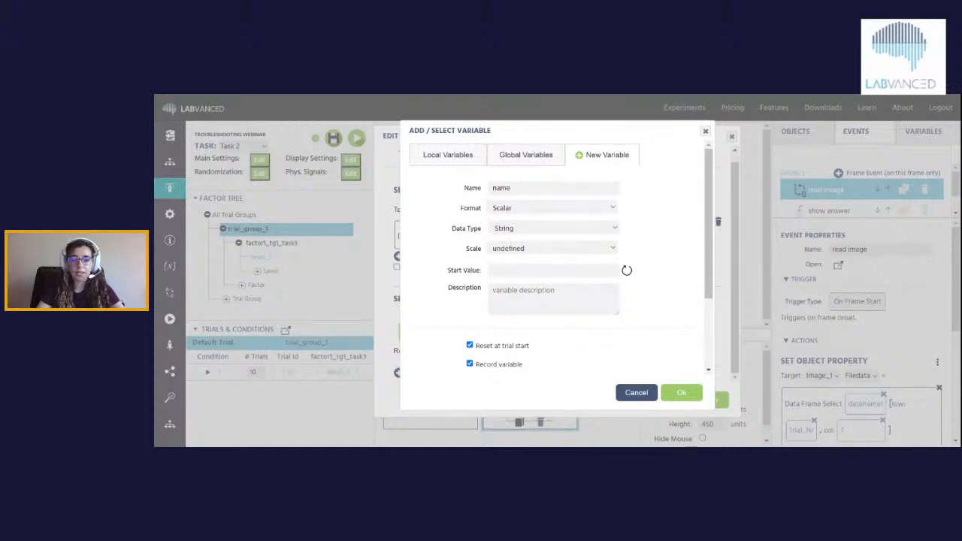
{"action": "left_click", "coordinate": [682, 393]}
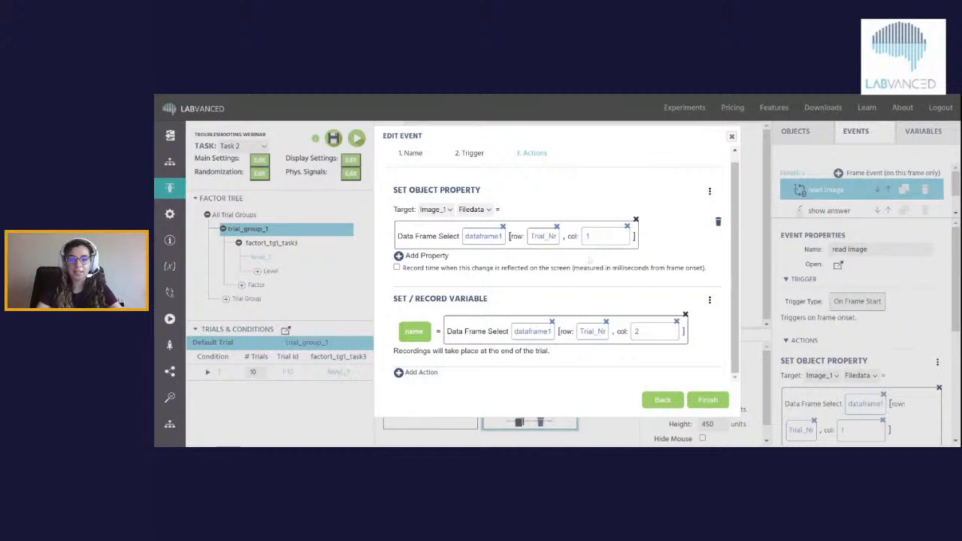
- Confirm the read image event's edits and review the trigger, targets and Set Object Property action of the show answer event
{"action": "left_click", "coordinate": [708, 400]}
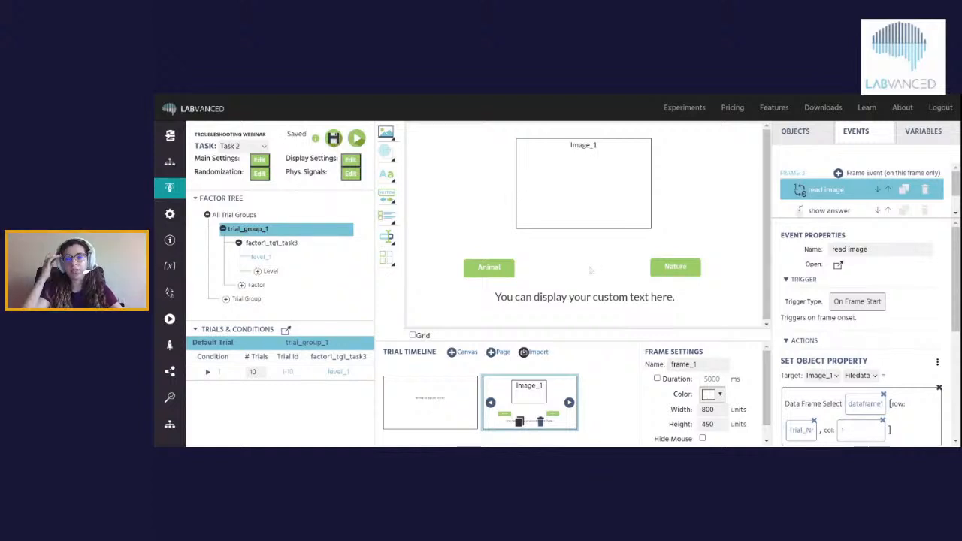
{"action": "left_click", "coordinate": [828, 209]}
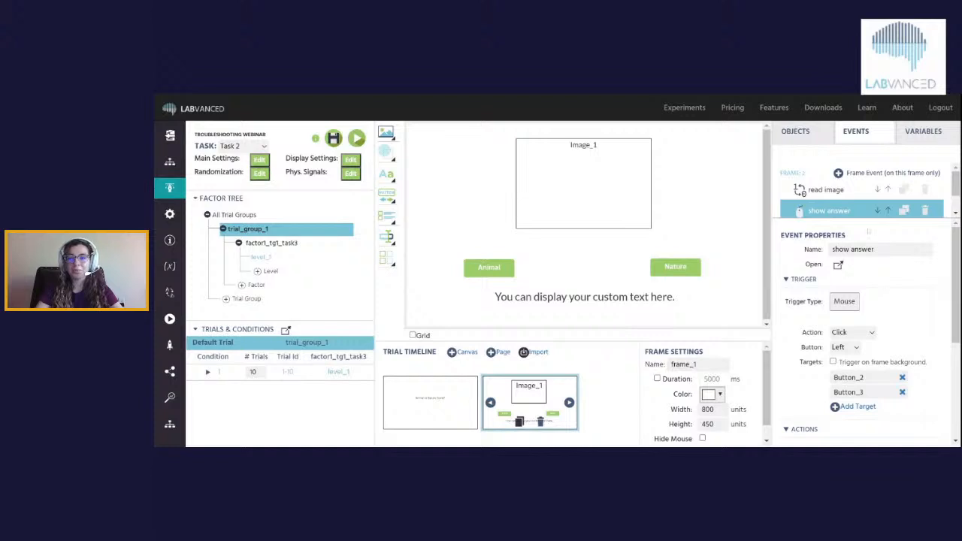
{"action": "scroll", "coordinate": [863, 192], "scroll_direction": "down", "scroll_amount": 1}
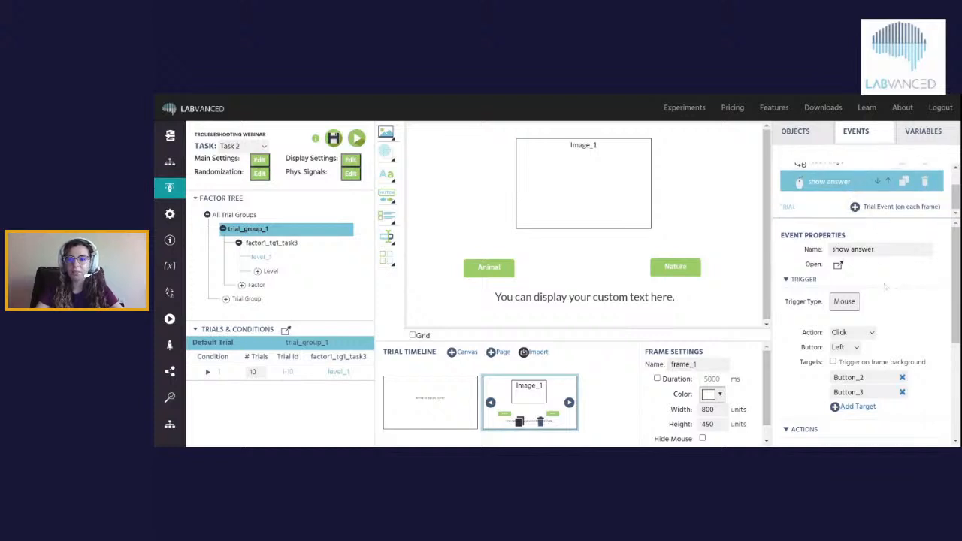
{"action": "scroll", "coordinate": [850, 197], "scroll_direction": "up", "scroll_amount": 2}
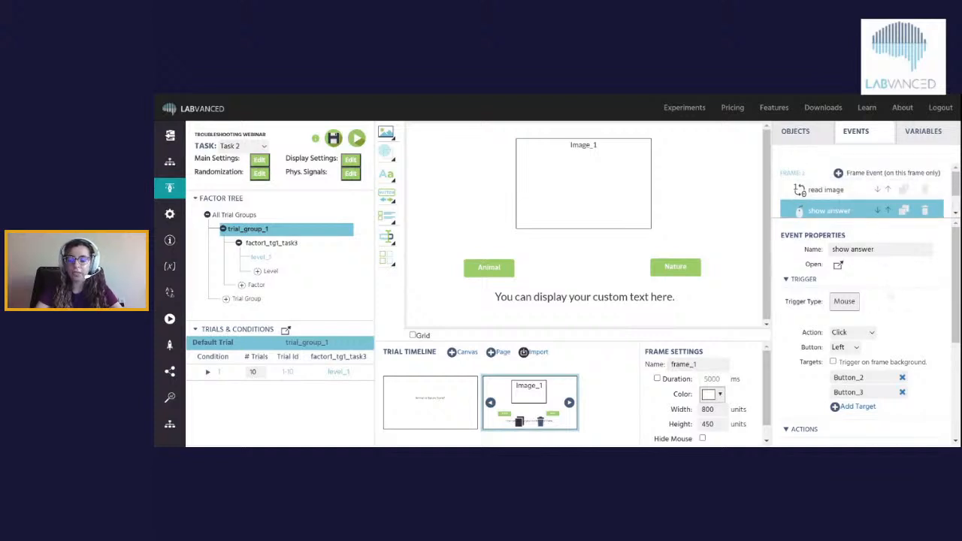
{"action": "scroll", "coordinate": [895, 295], "scroll_direction": "down", "scroll_amount": 2}
{"action": "scroll", "coordinate": [902, 293], "scroll_direction": "up", "scroll_amount": 1}
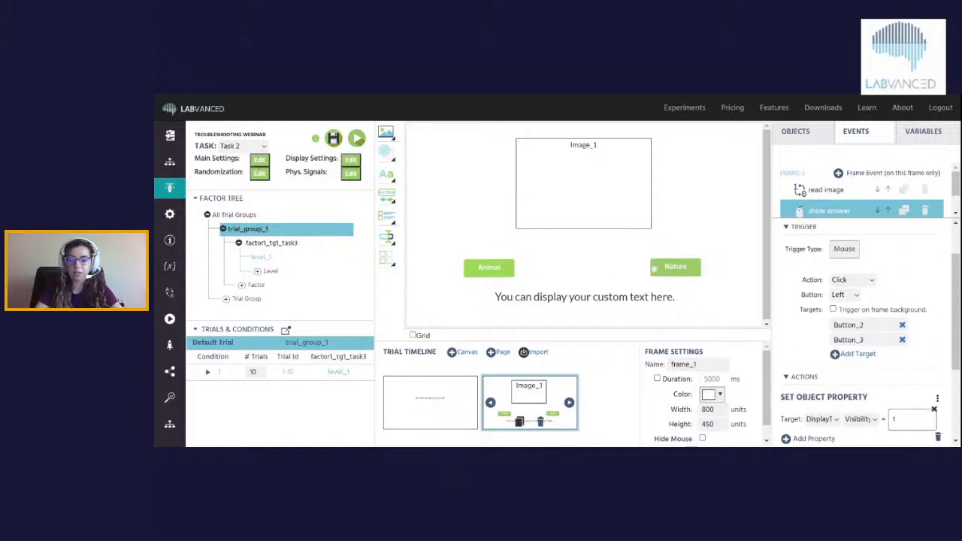
{"action": "scroll", "coordinate": [816, 266], "scroll_direction": "down", "scroll_amount": 3}
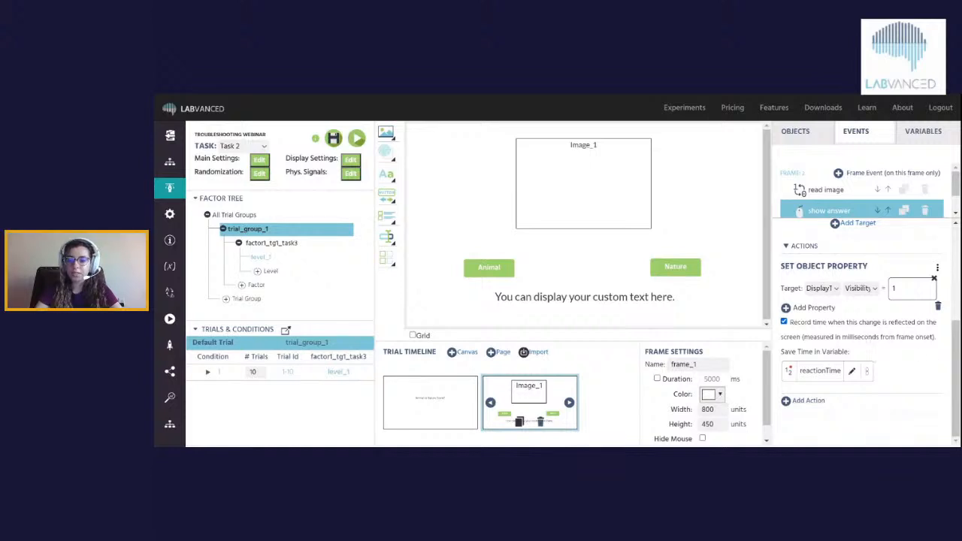
{"action": "scroll", "coordinate": [871, 333], "scroll_direction": "up", "scroll_amount": 3}
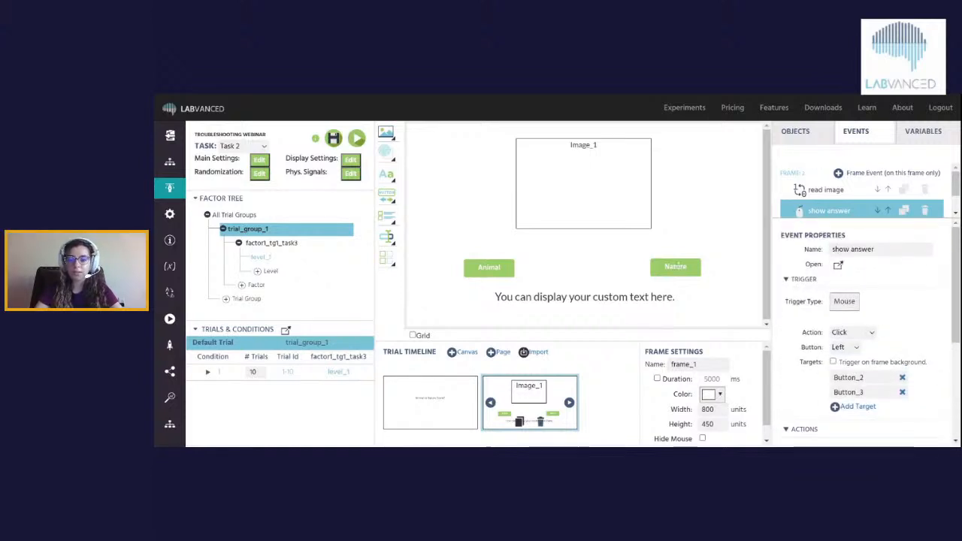
- Replace the text of the display text object below the Animal and Nature buttons with "The correct answer was"
{"action": "left_click", "coordinate": [630, 295]}
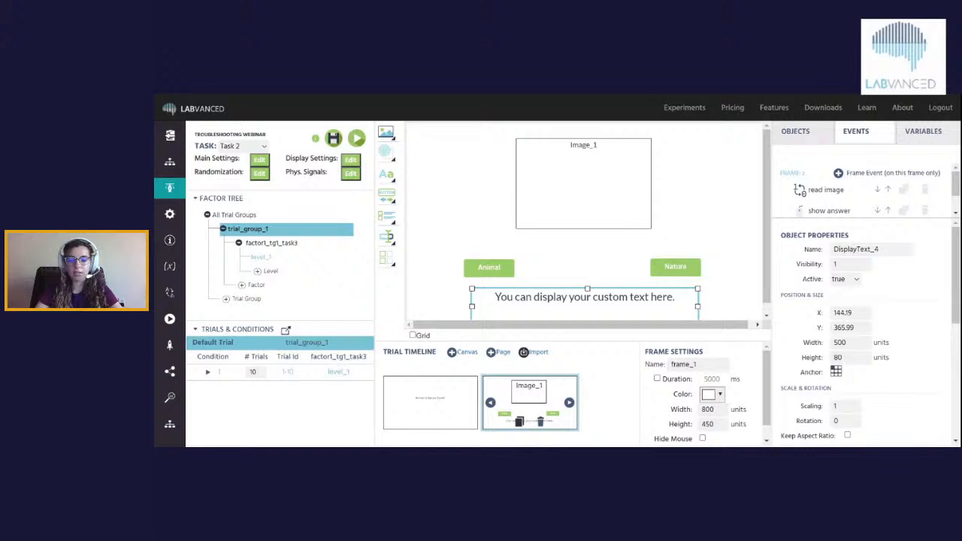
{"action": "double_click", "coordinate": [629, 297]}
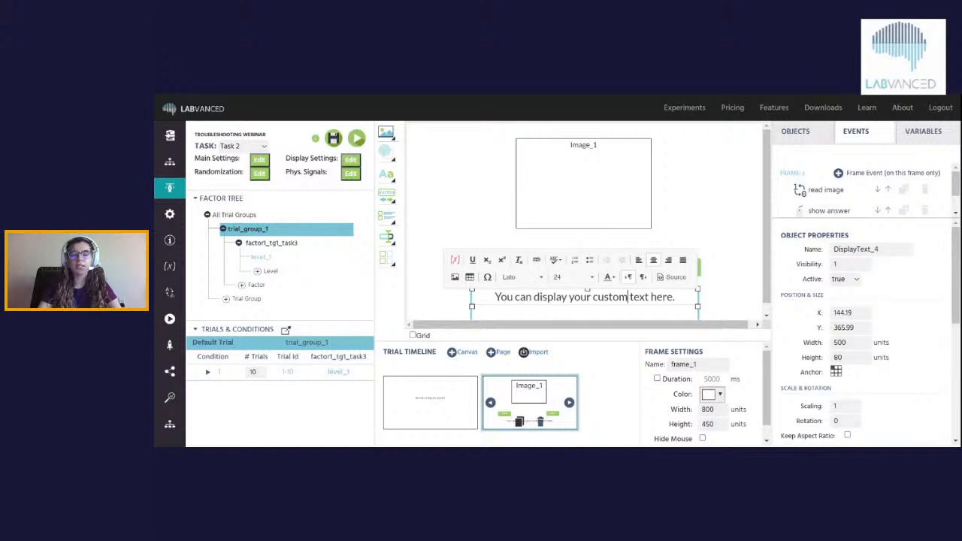
{"action": "key", "text": "ctrl+a"}
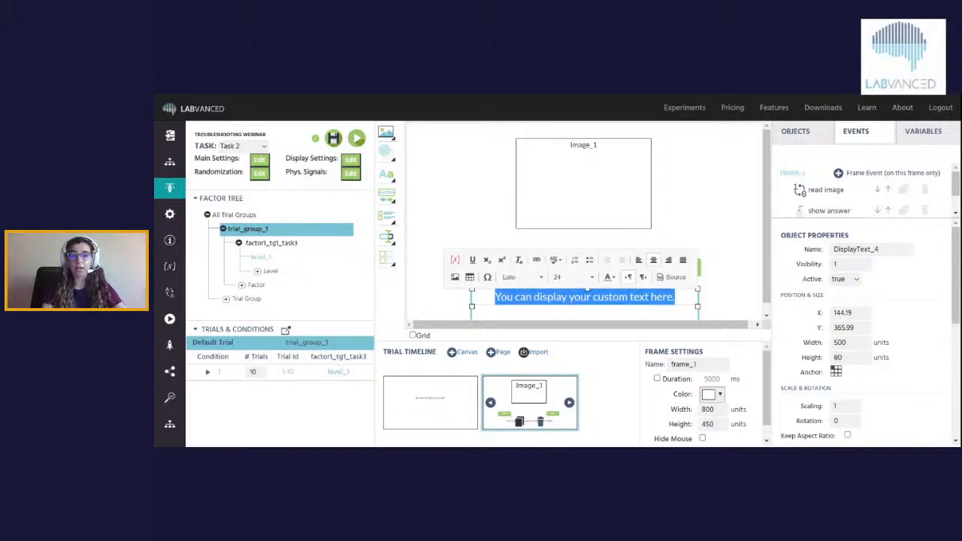
{"action": "type", "text": "The c"}
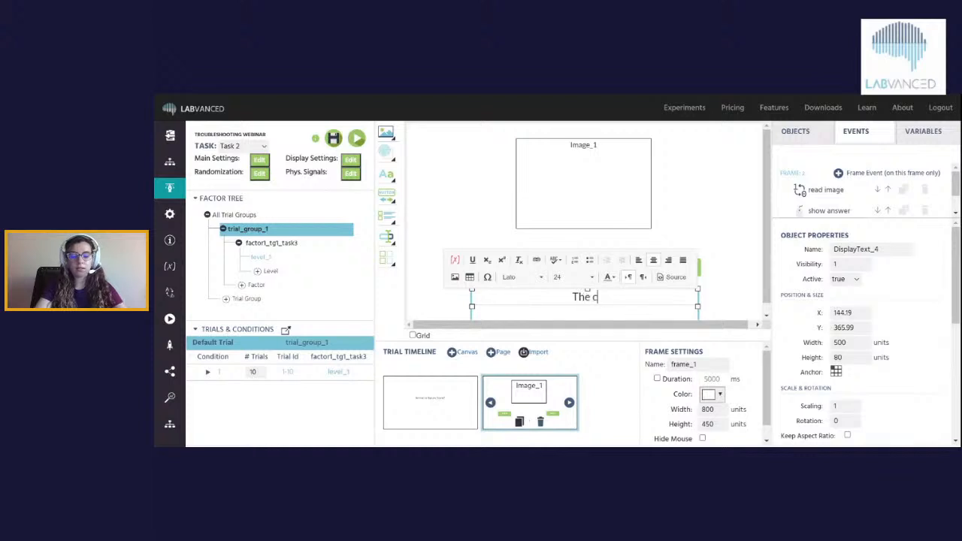
{"action": "type", "text": "orrect answe"}
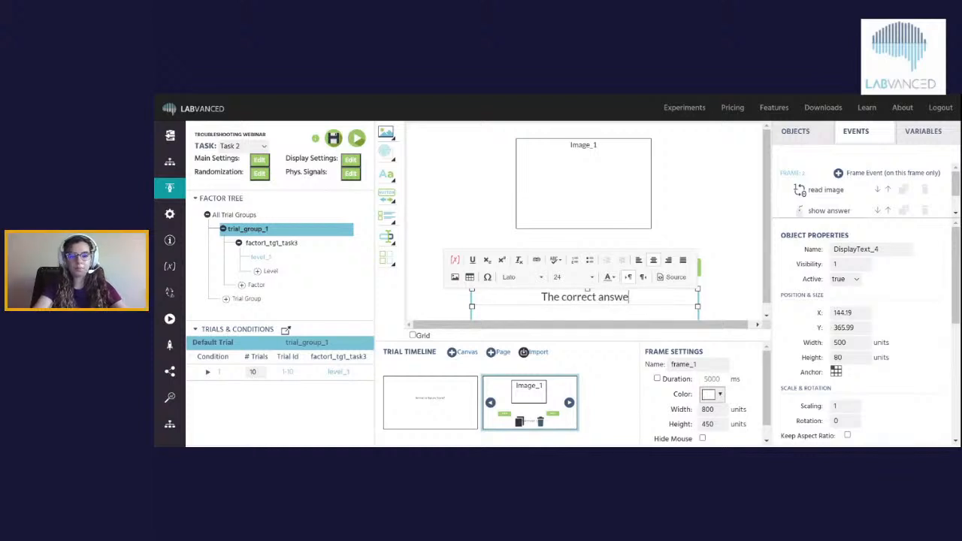
{"action": "type", "text": "r was"}
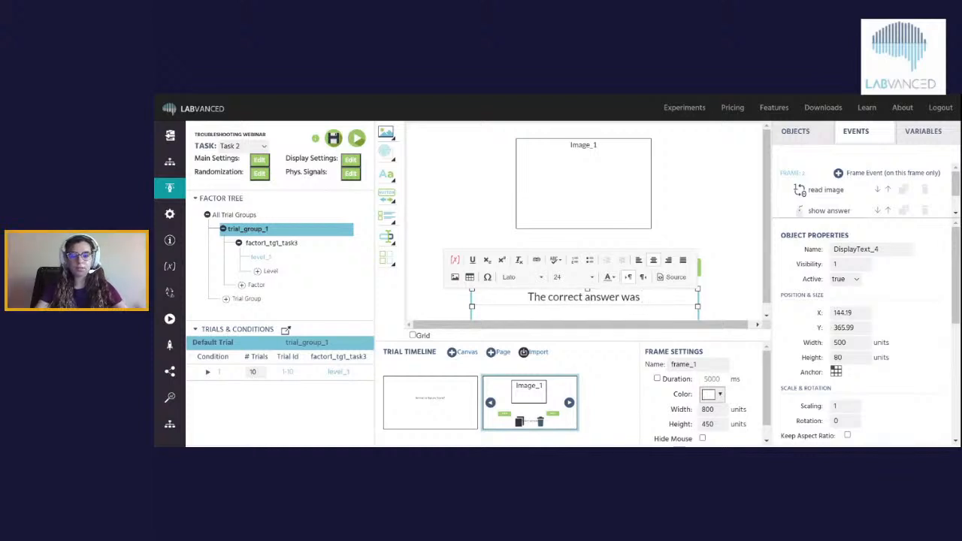
- Complete the feedback text with the local variable name and a period, and save the study
{"action": "left_click", "coordinate": [455, 259]}
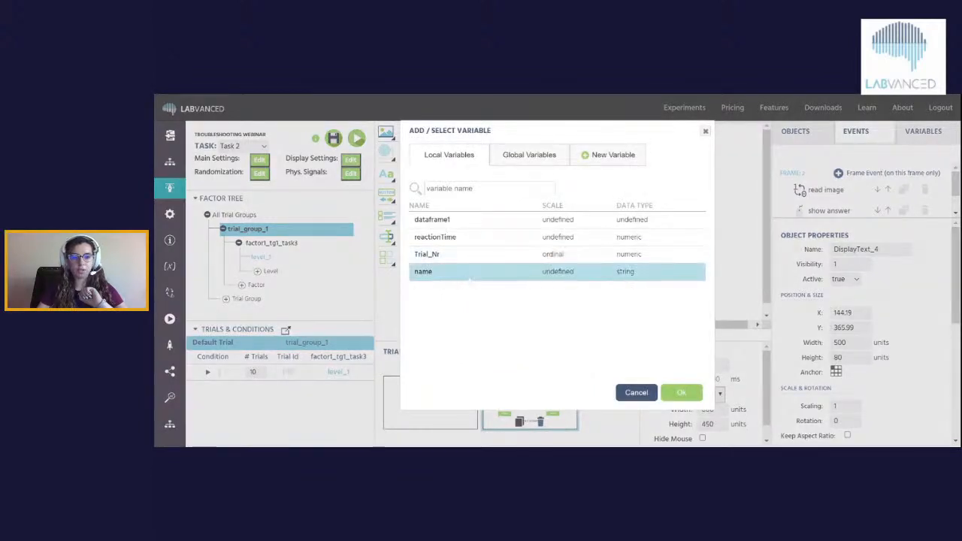
{"action": "left_click", "coordinate": [468, 277]}
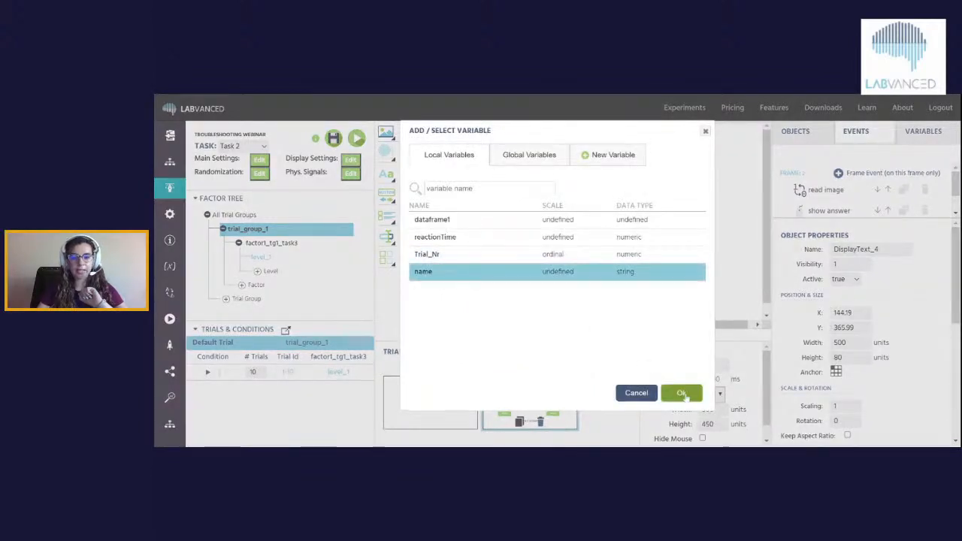
{"action": "left_click", "coordinate": [681, 392]}
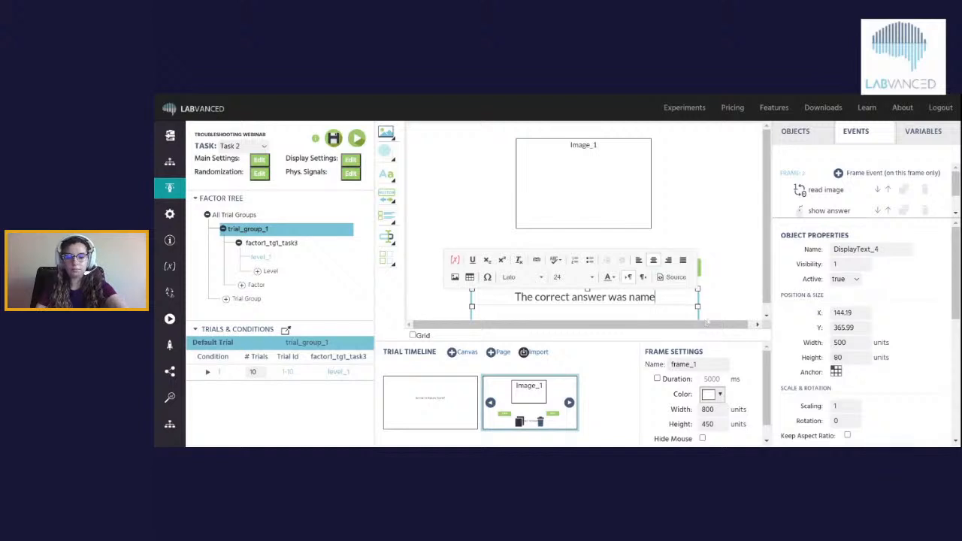
{"action": "type", "text": "."}
{"action": "left_click", "coordinate": [726, 296]}
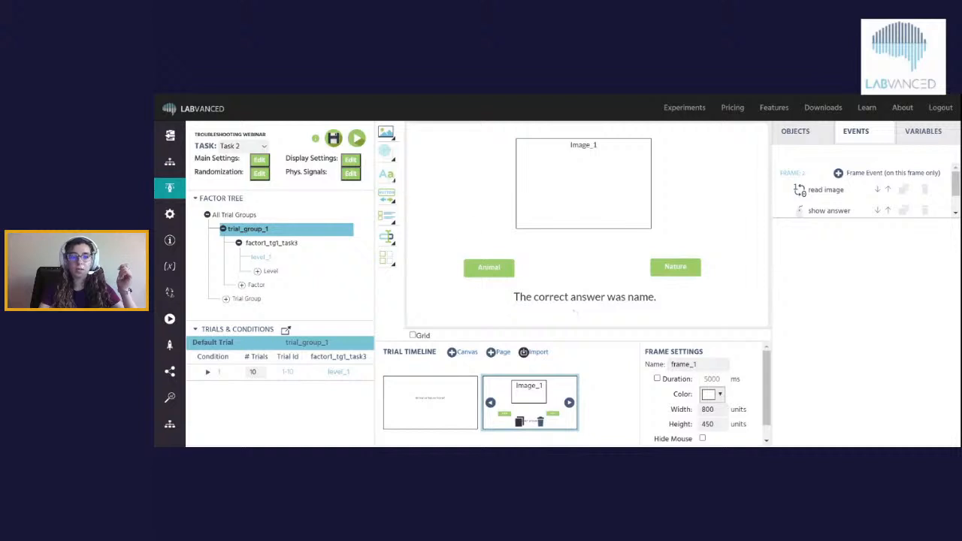
{"action": "key", "text": "ctrl+s"}
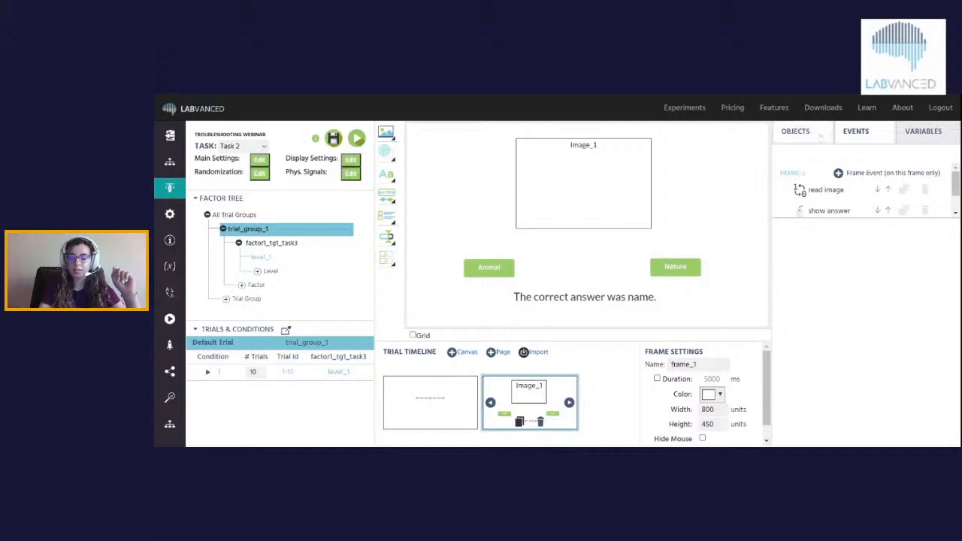
- Set the visibility of DisplayText_4 to 0 so the feedback text starts hidden
{"action": "left_click", "coordinate": [821, 136]}
{"action": "scroll", "coordinate": [856, 195], "scroll_direction": "down", "scroll_amount": 2}
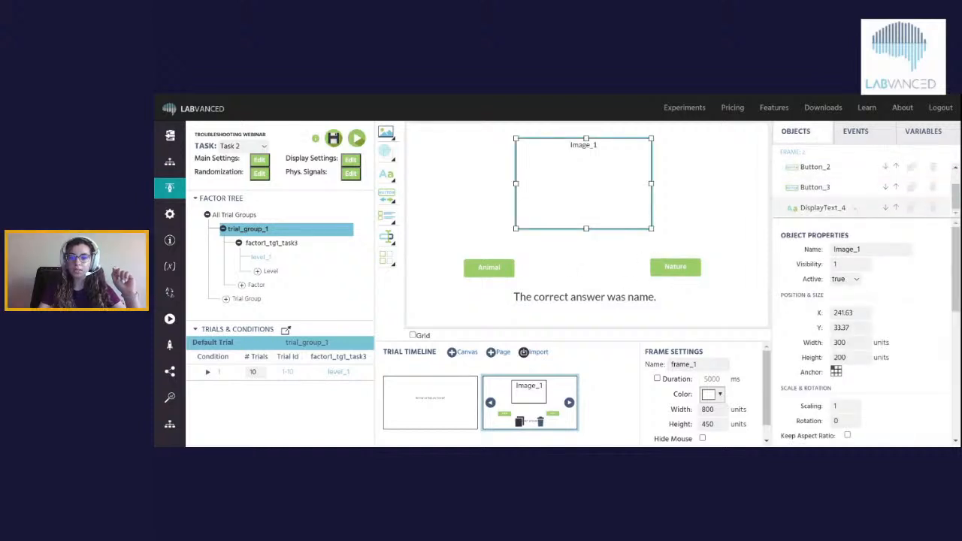
{"action": "left_click", "coordinate": [854, 208]}
{"action": "left_click", "coordinate": [866, 267]}
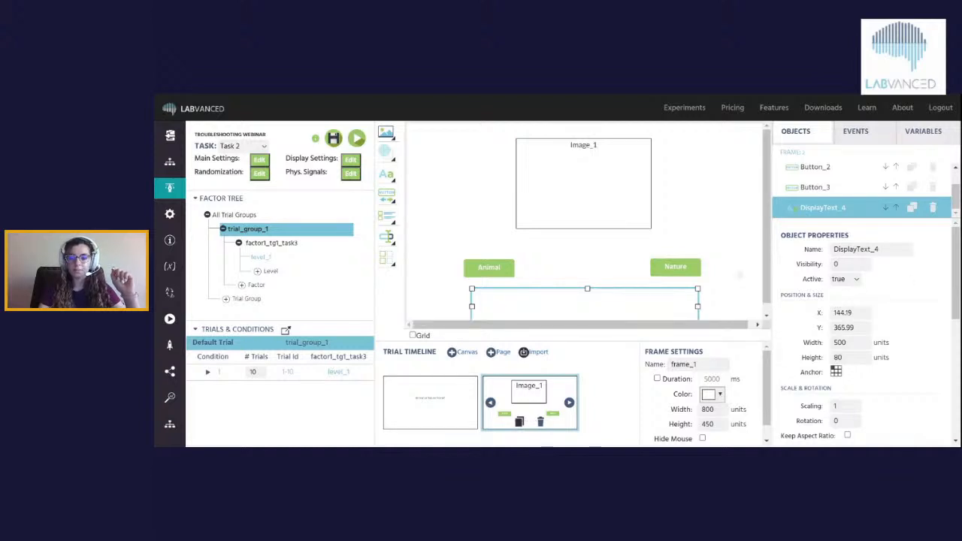
{"action": "left_click", "coordinate": [728, 275]}
{"action": "left_click", "coordinate": [835, 210]}
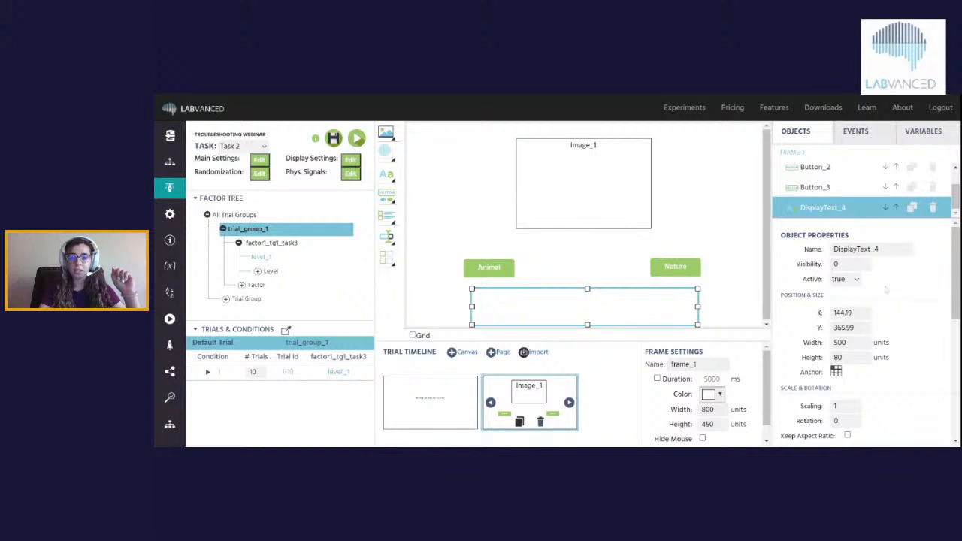
- Check how the show answer event's button triggers and visibility action reveal the feedback text, and revisit the read image event
{"action": "left_click", "coordinate": [858, 132]}
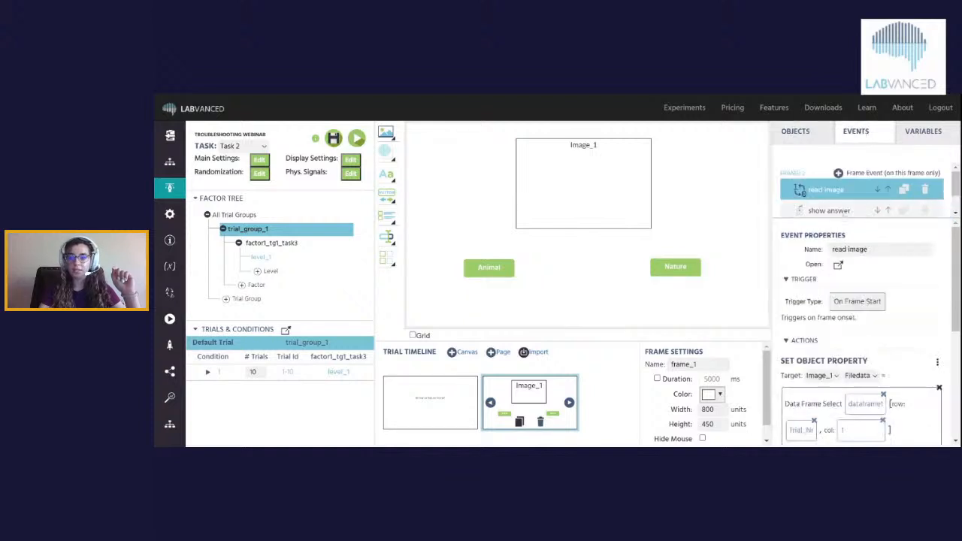
{"action": "left_click", "coordinate": [831, 210]}
{"action": "scroll", "coordinate": [906, 309], "scroll_direction": "down", "scroll_amount": 3}
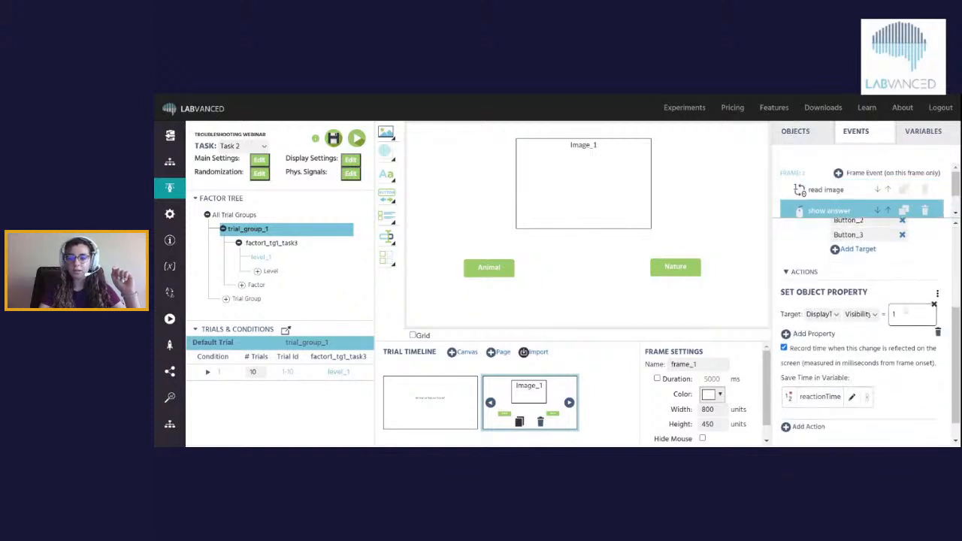
{"action": "scroll", "coordinate": [896, 349], "scroll_direction": "up", "scroll_amount": 3}
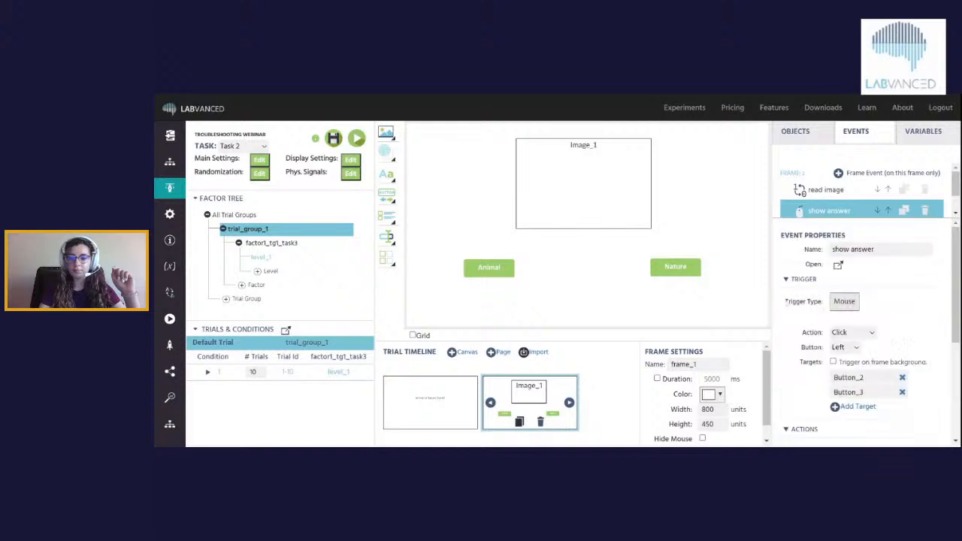
{"action": "left_click", "coordinate": [834, 190]}
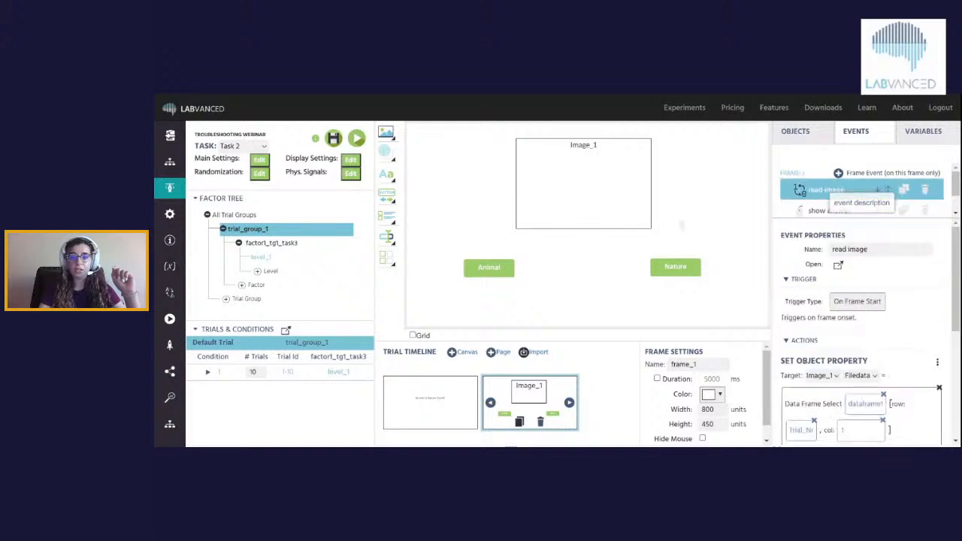
{"action": "left_click", "coordinate": [686, 216]}
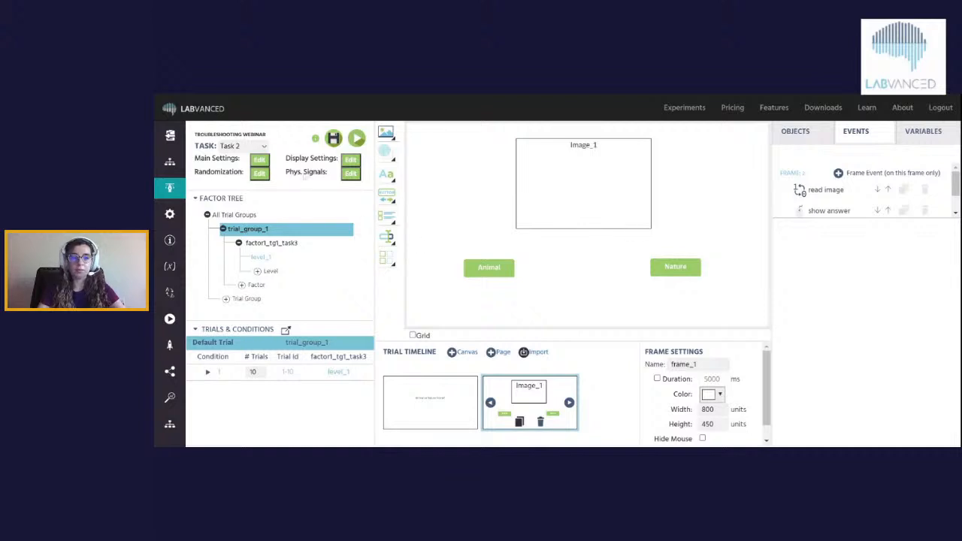
- Save the study and test-run it, answering the displayed image with Animal
{"action": "left_click", "coordinate": [333, 139]}
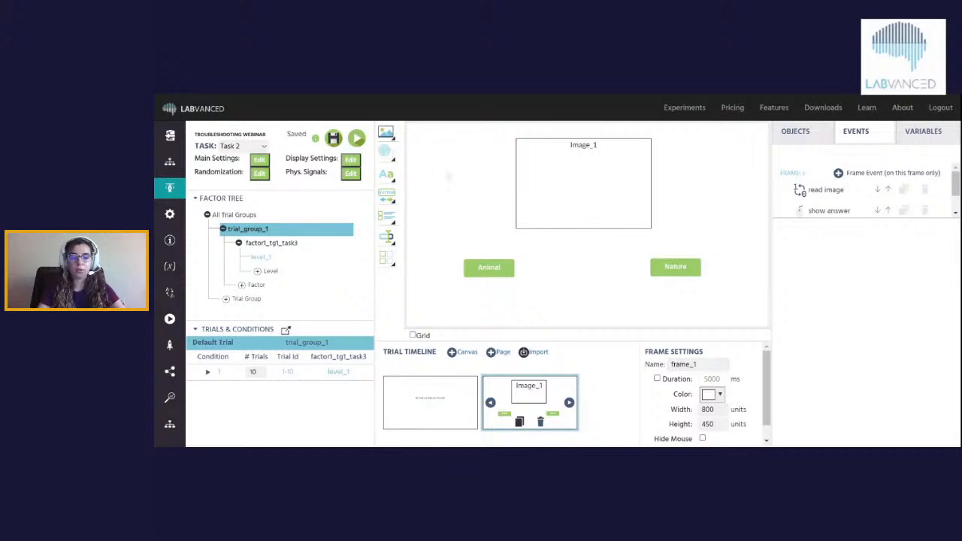
{"action": "left_click", "coordinate": [446, 428]}
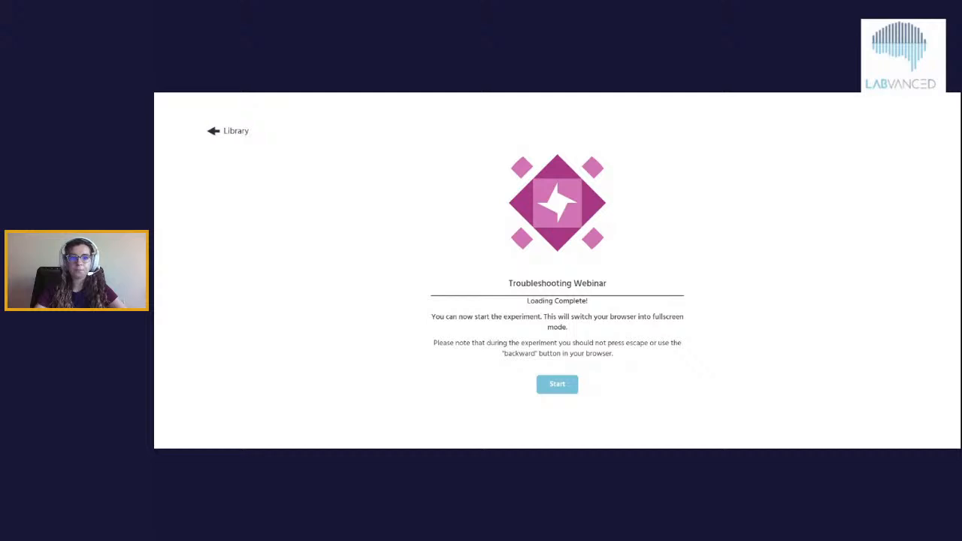
{"action": "left_click", "coordinate": [566, 395]}
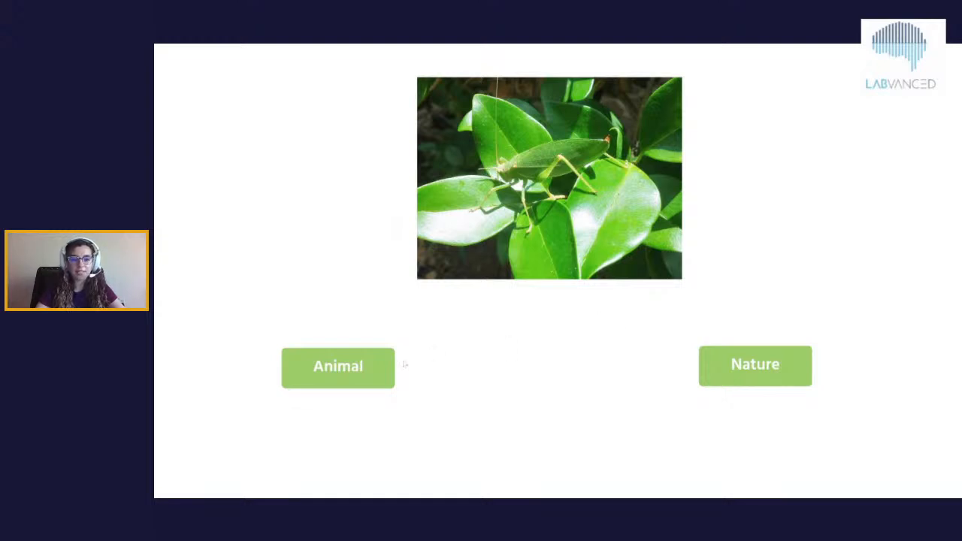
{"action": "left_click", "coordinate": [380, 373]}
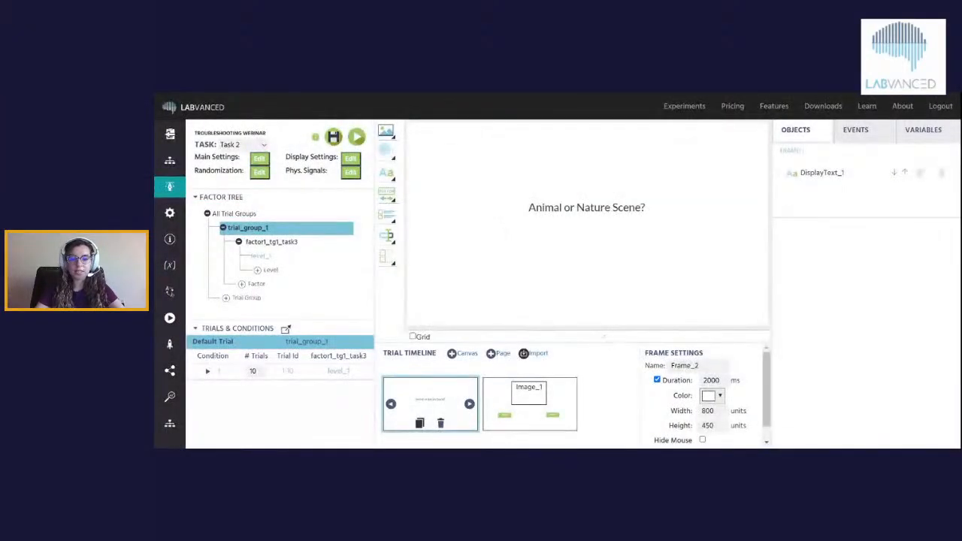
- Return to frame_1 in Task 2 and inspect the show answer event's click targets, visibility action and reactionTime recording
{"action": "left_click", "coordinate": [573, 388]}
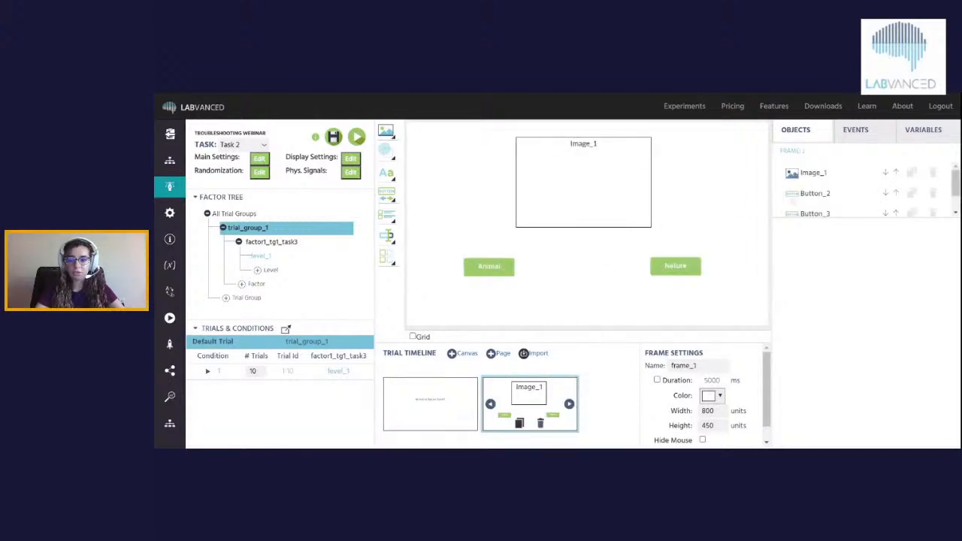
{"action": "left_click", "coordinate": [865, 132]}
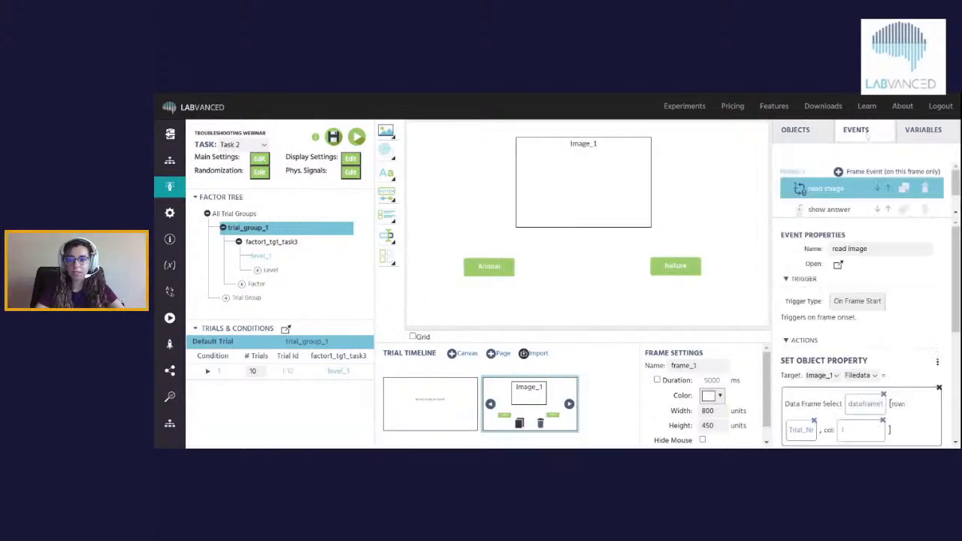
{"action": "left_click", "coordinate": [847, 209]}
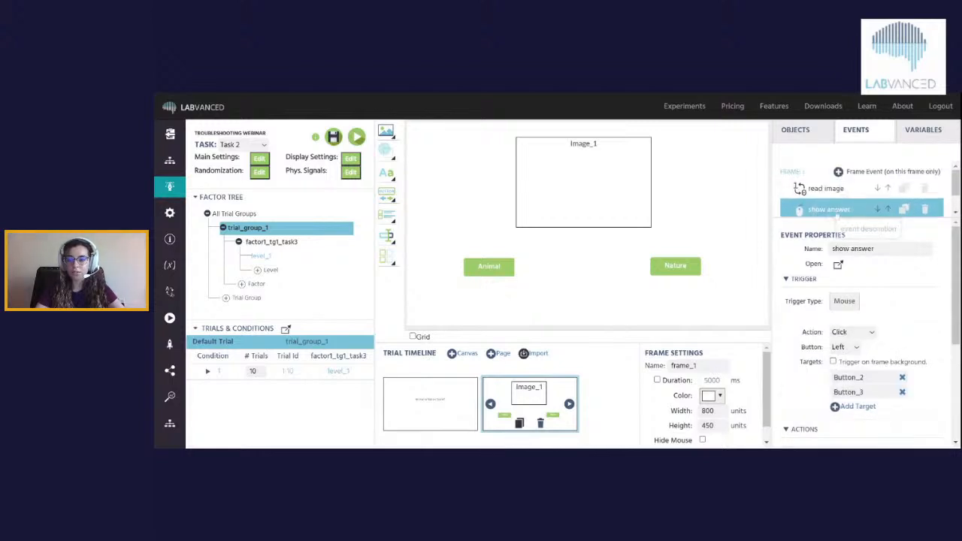
{"action": "scroll", "coordinate": [905, 316], "scroll_direction": "down", "scroll_amount": 1}
{"action": "scroll", "coordinate": [905, 319], "scroll_direction": "down", "scroll_amount": 1}
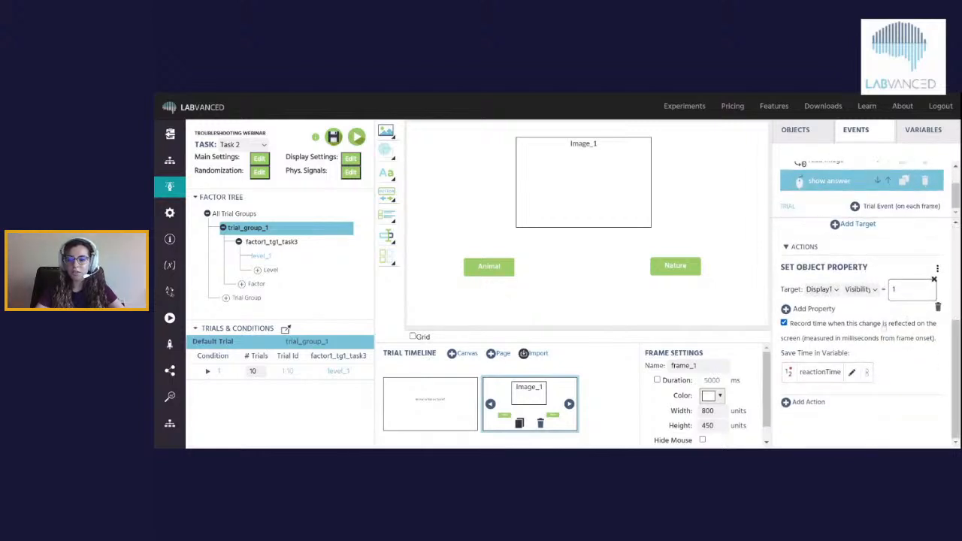
{"action": "scroll", "coordinate": [884, 322], "scroll_direction": "up", "scroll_amount": 2}
{"action": "scroll", "coordinate": [852, 197], "scroll_direction": "up", "scroll_amount": 1}
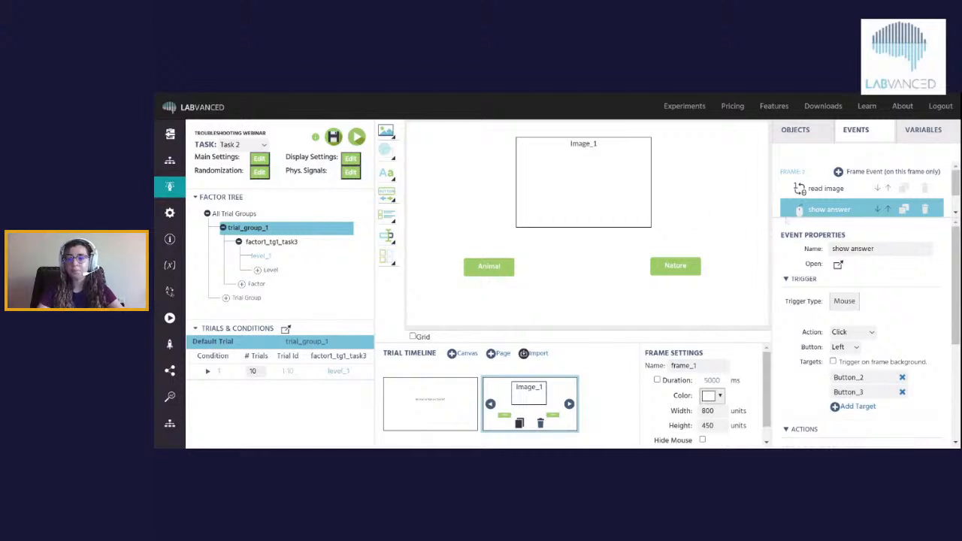
- Add a Delayed Actions (Time Callback) action to the show answer event after its visibility action
{"action": "scroll", "coordinate": [862, 206], "scroll_direction": "down", "scroll_amount": 1}
{"action": "scroll", "coordinate": [862, 207], "scroll_direction": "up", "scroll_amount": 1}
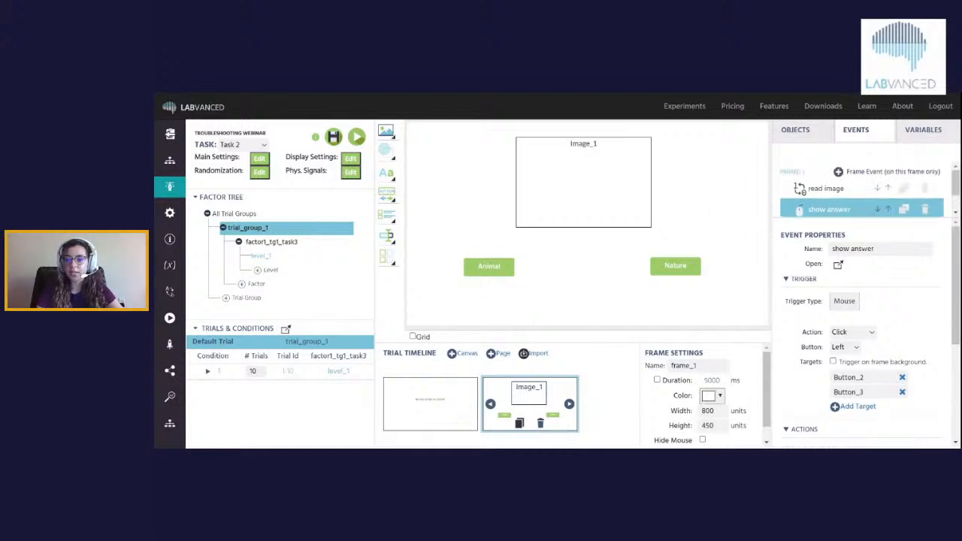
{"action": "scroll", "coordinate": [856, 268], "scroll_direction": "down", "scroll_amount": 2}
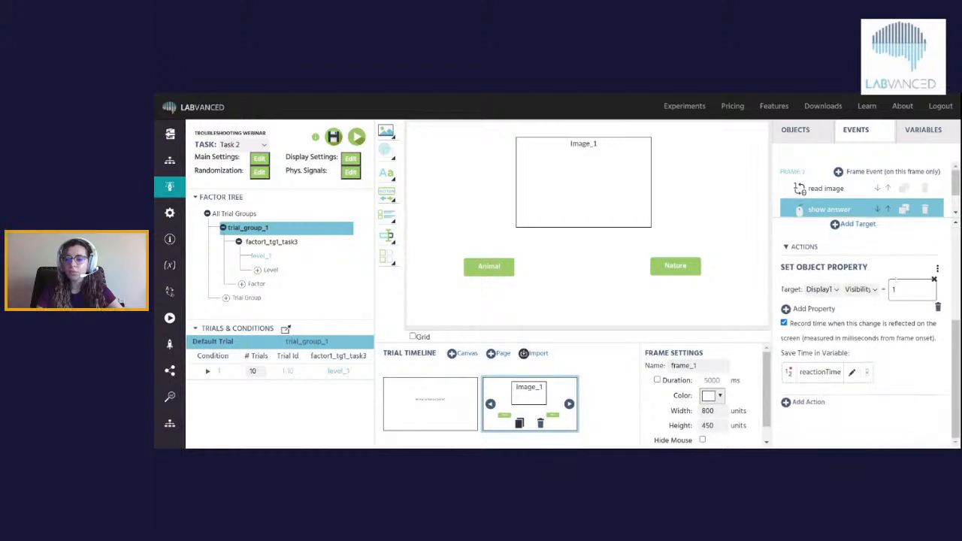
{"action": "scroll", "coordinate": [861, 268], "scroll_direction": "up", "scroll_amount": 2}
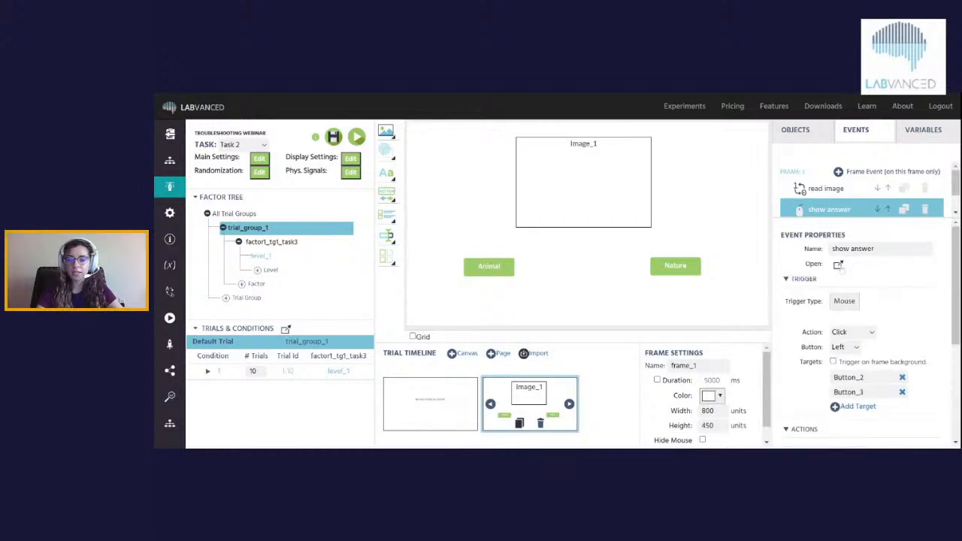
{"action": "left_click", "coordinate": [838, 264]}
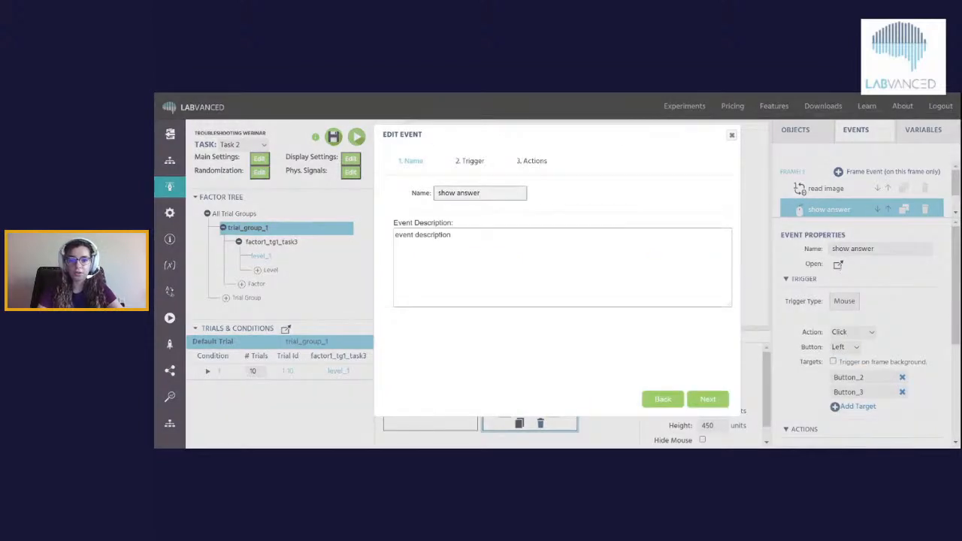
{"action": "left_click", "coordinate": [708, 400]}
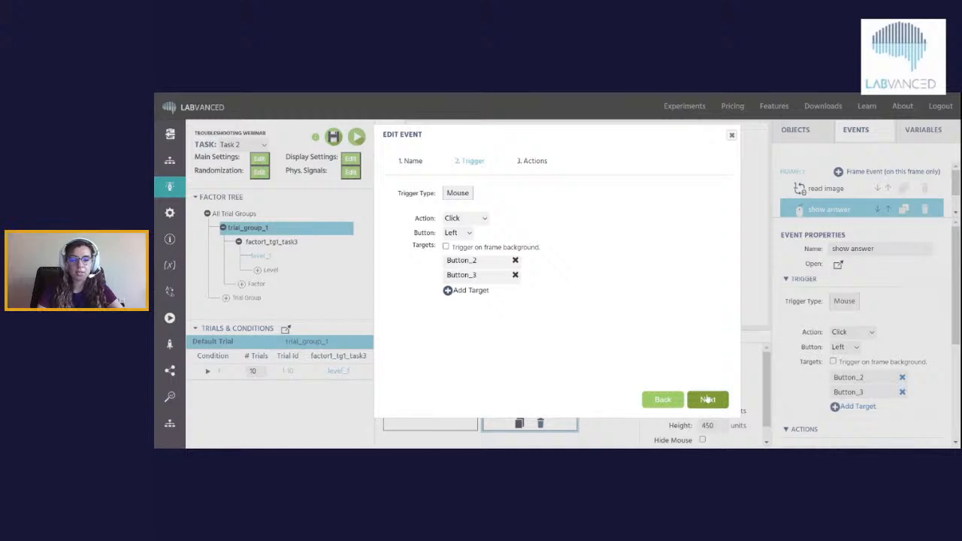
{"action": "left_click", "coordinate": [708, 399]}
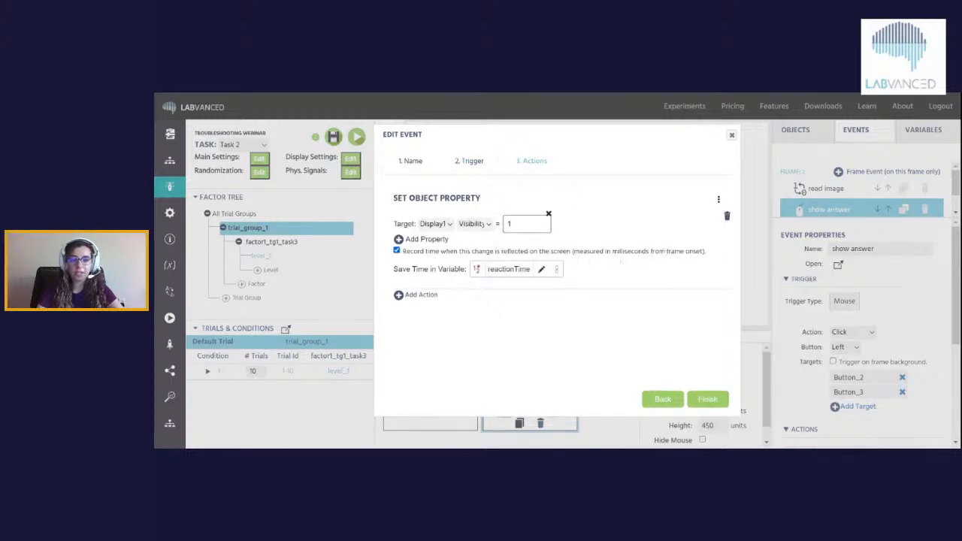
{"action": "left_click", "coordinate": [416, 297]}
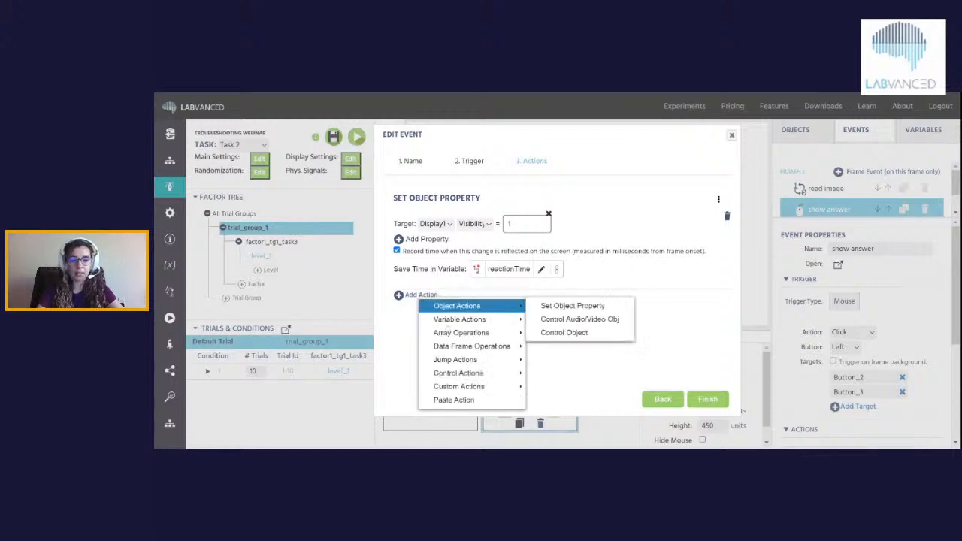
{"action": "mouse_move", "coordinate": [497, 360]}
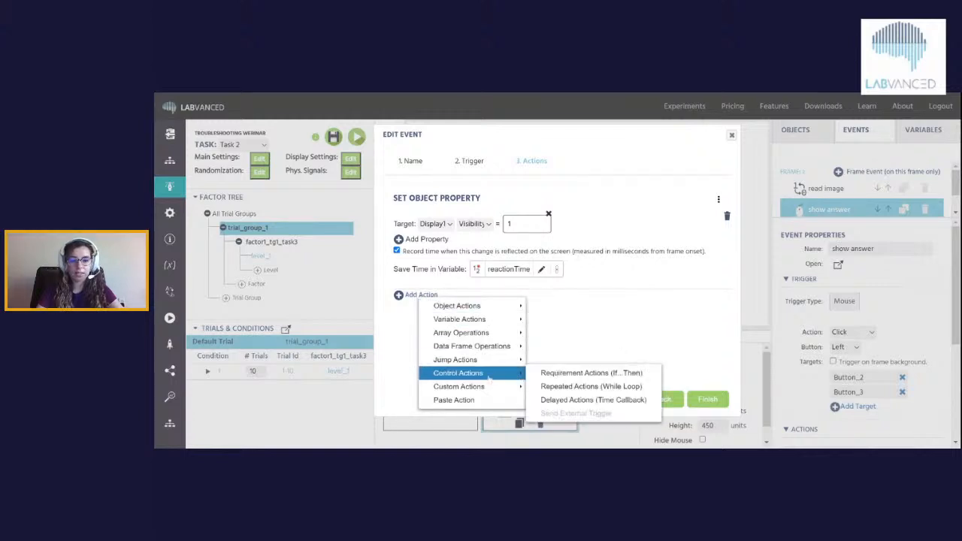
{"action": "left_click", "coordinate": [553, 398]}
{"action": "scroll", "coordinate": [530, 343], "scroll_direction": "down", "scroll_amount": 1}
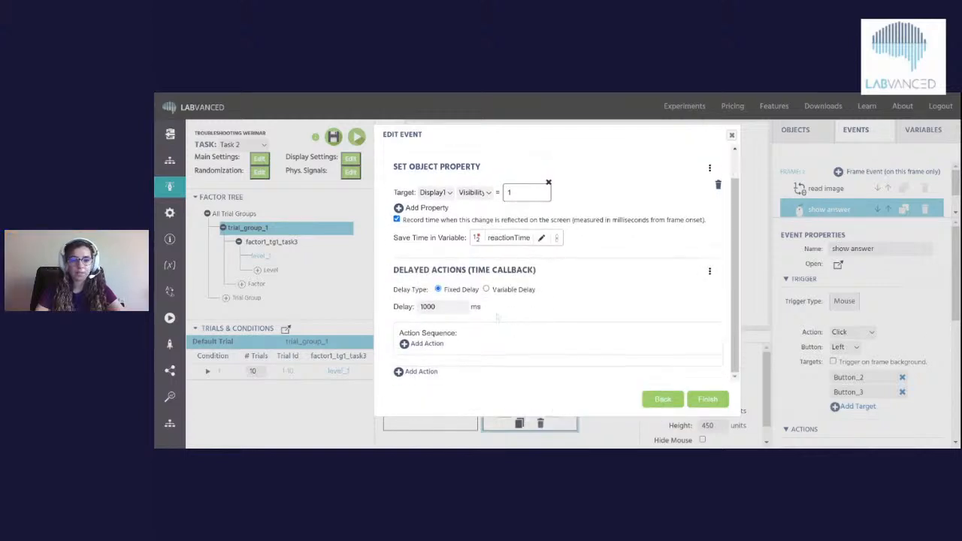
- Set the fixed delay of the show answer event's delayed action to 2000 ms
{"action": "left_click", "coordinate": [422, 307]}
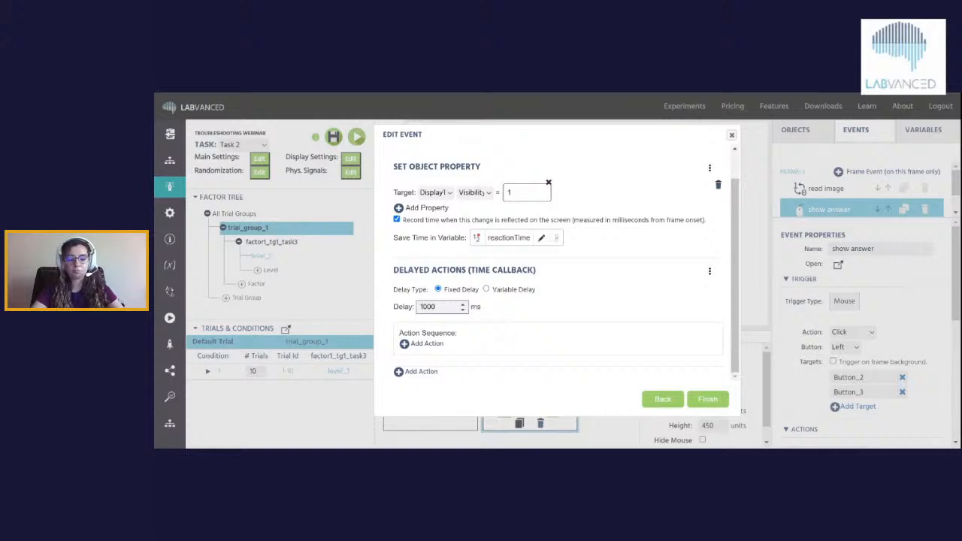
{"action": "key", "text": "BackSpace"}
{"action": "type", "text": "2"}
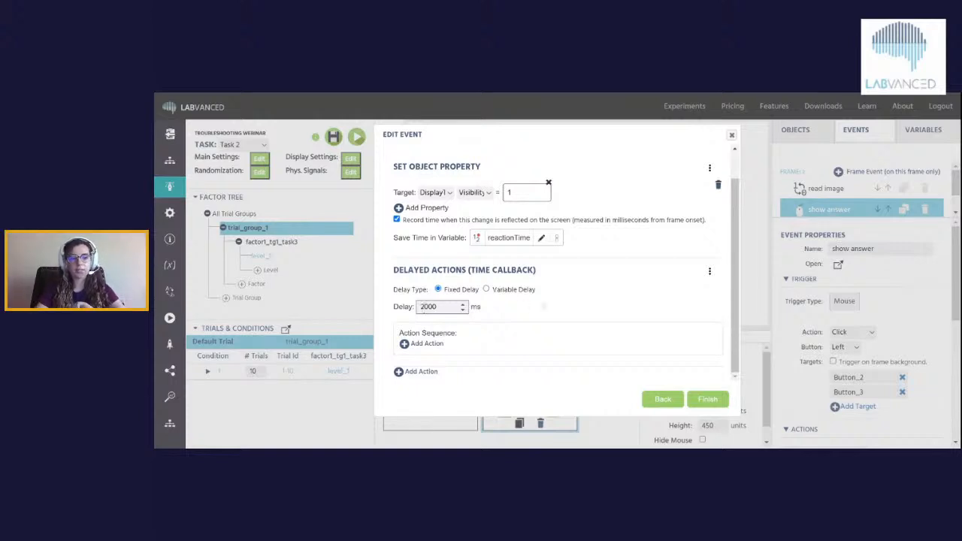
{"action": "left_click", "coordinate": [544, 307]}
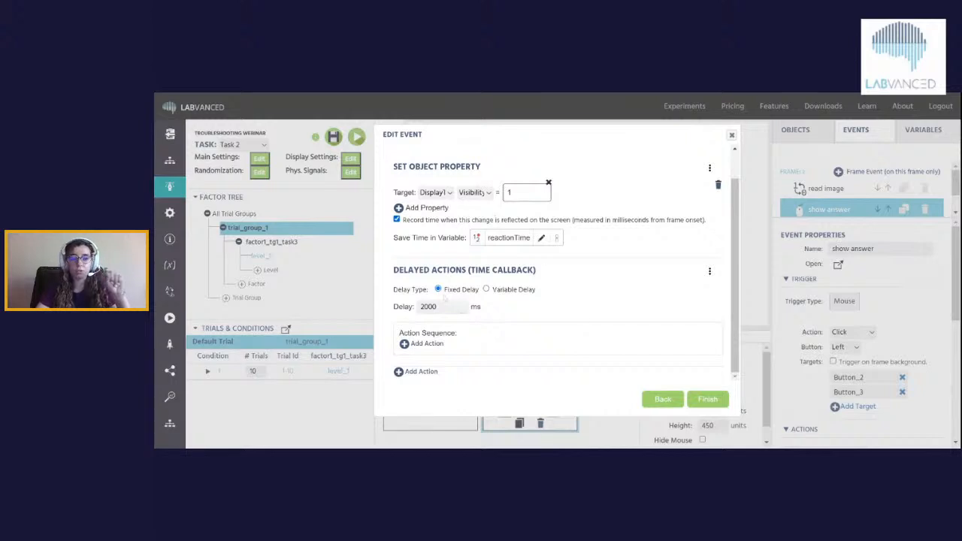
- Add a Jump To action for the next trial inside the delayed sequence, finish the event and review its actions
{"action": "left_click", "coordinate": [428, 343]}
{"action": "mouse_move", "coordinate": [498, 300]}
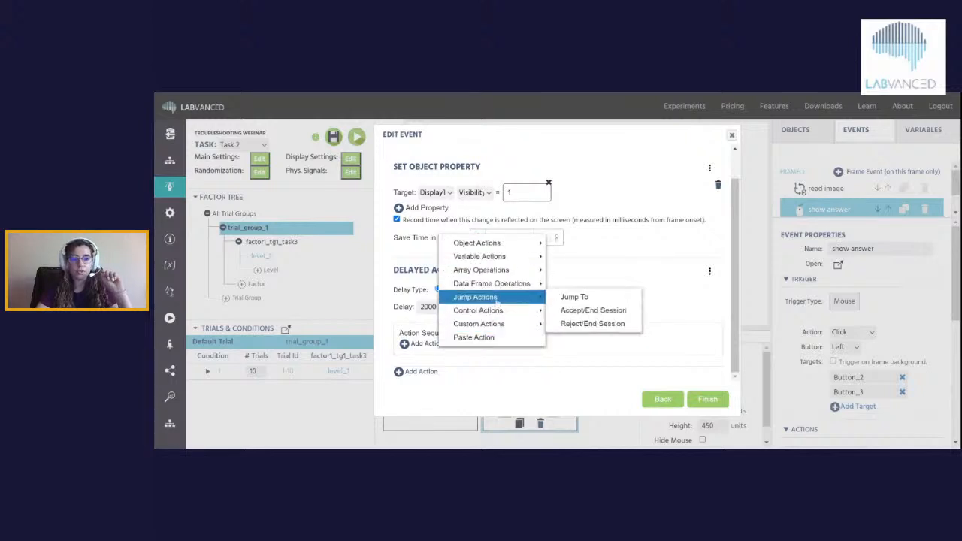
{"action": "left_click", "coordinate": [574, 298]}
{"action": "scroll", "coordinate": [452, 286], "scroll_direction": "down", "scroll_amount": 3}
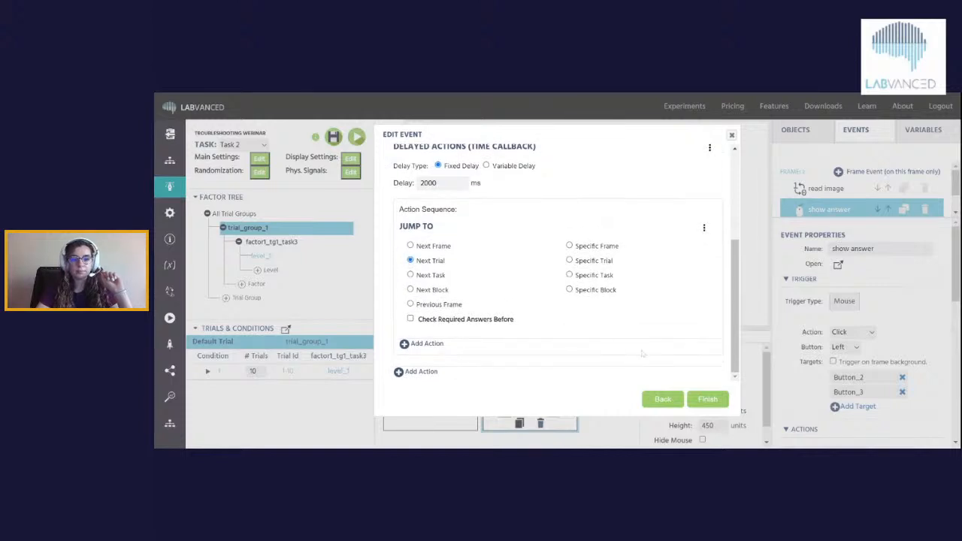
{"action": "left_click", "coordinate": [708, 399]}
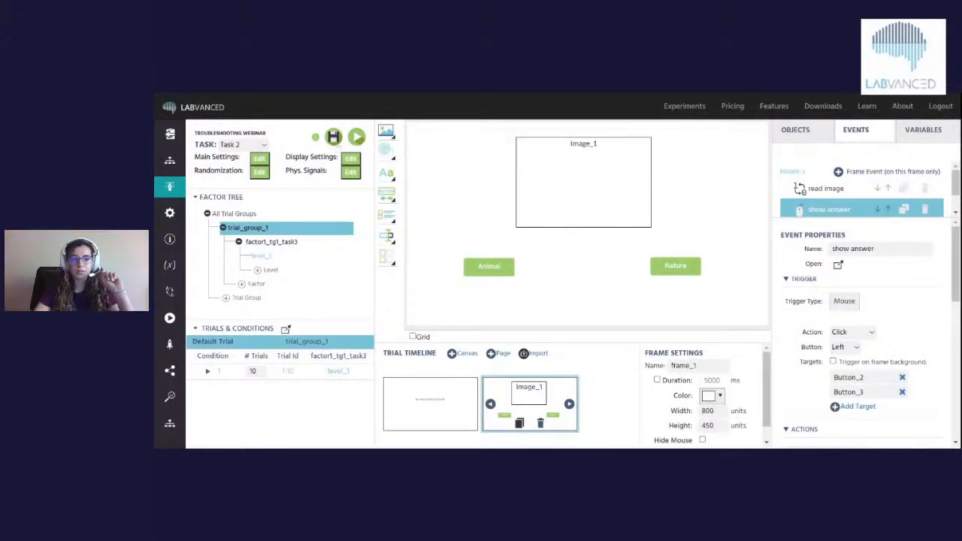
{"action": "scroll", "coordinate": [908, 340], "scroll_direction": "down", "scroll_amount": 3}
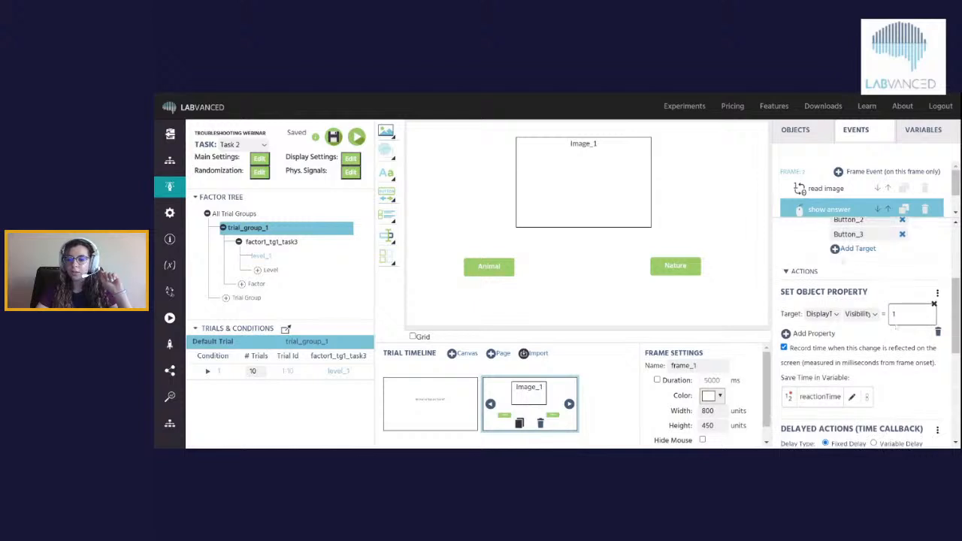
{"action": "scroll", "coordinate": [890, 342], "scroll_direction": "down", "scroll_amount": 5}
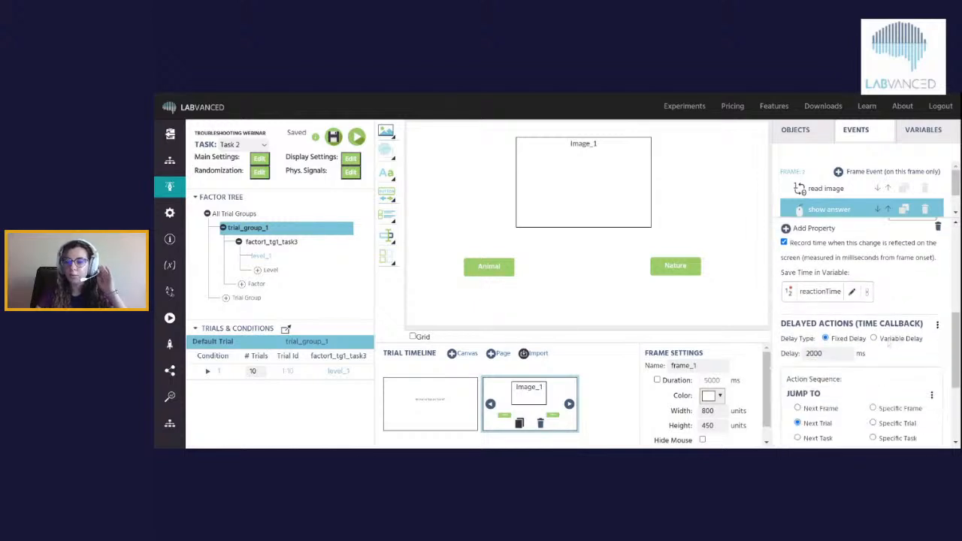
{"action": "scroll", "coordinate": [850, 345], "scroll_direction": "up", "scroll_amount": 8}
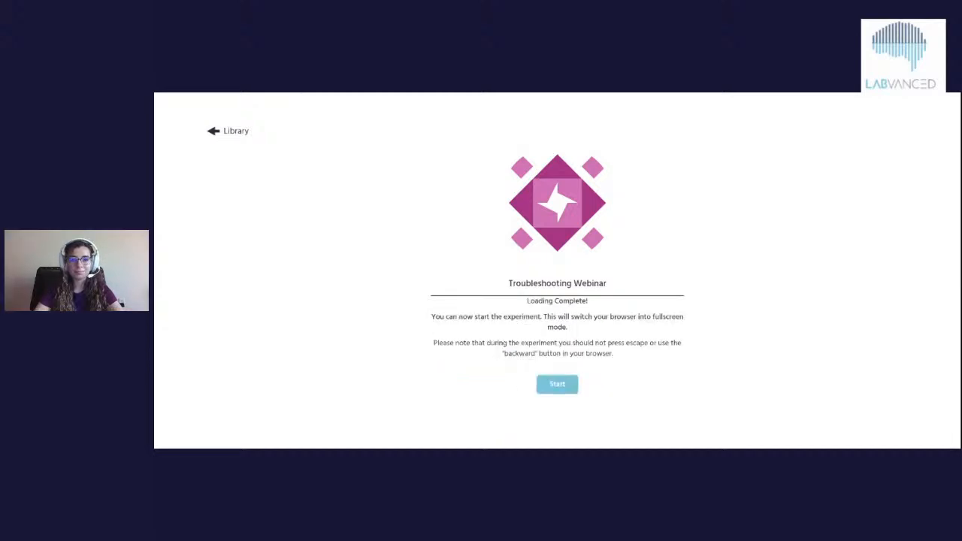
- Start the test run and classify the images, answering animal pictures with Animal and landscapes with Nature
{"action": "left_click", "coordinate": [559, 394]}
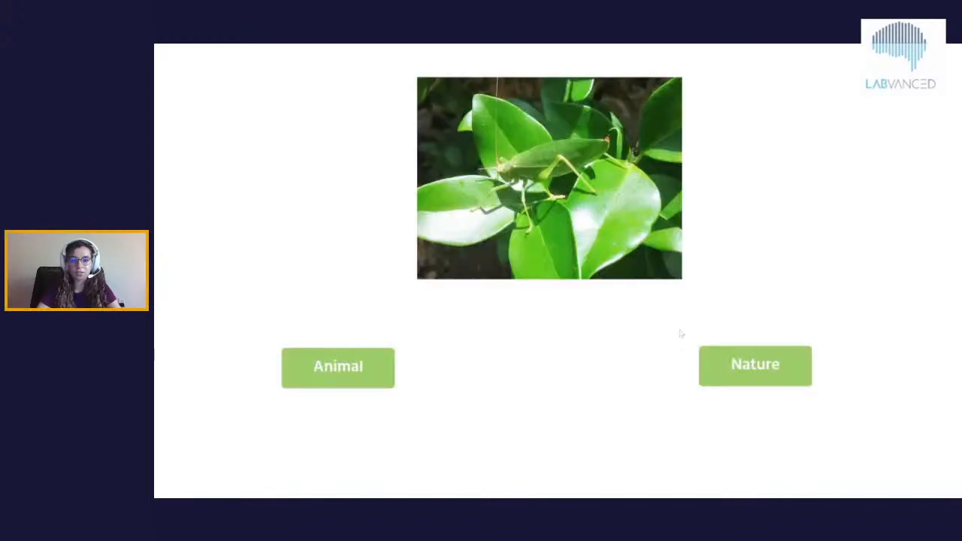
{"action": "left_click", "coordinate": [373, 362]}
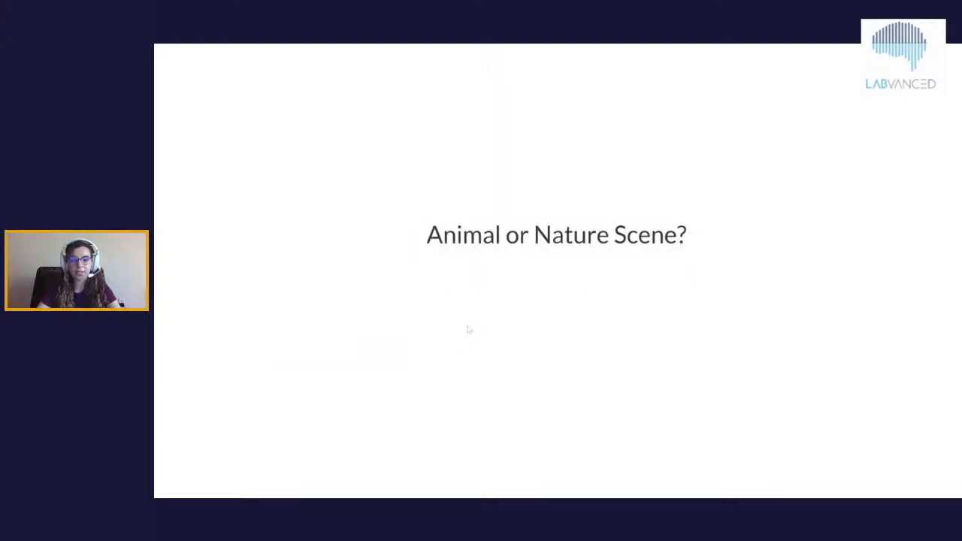
{"action": "left_click", "coordinate": [376, 360]}
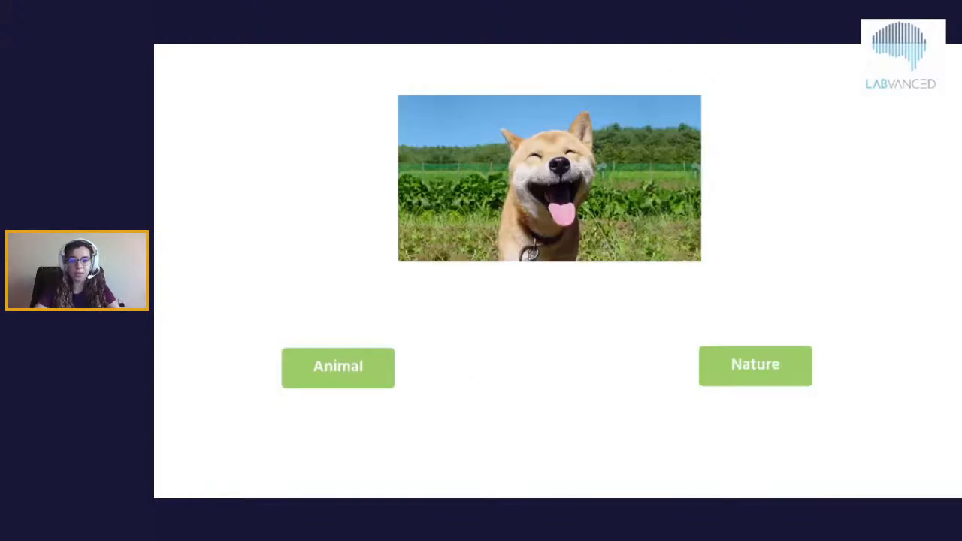
{"action": "left_click", "coordinate": [365, 366]}
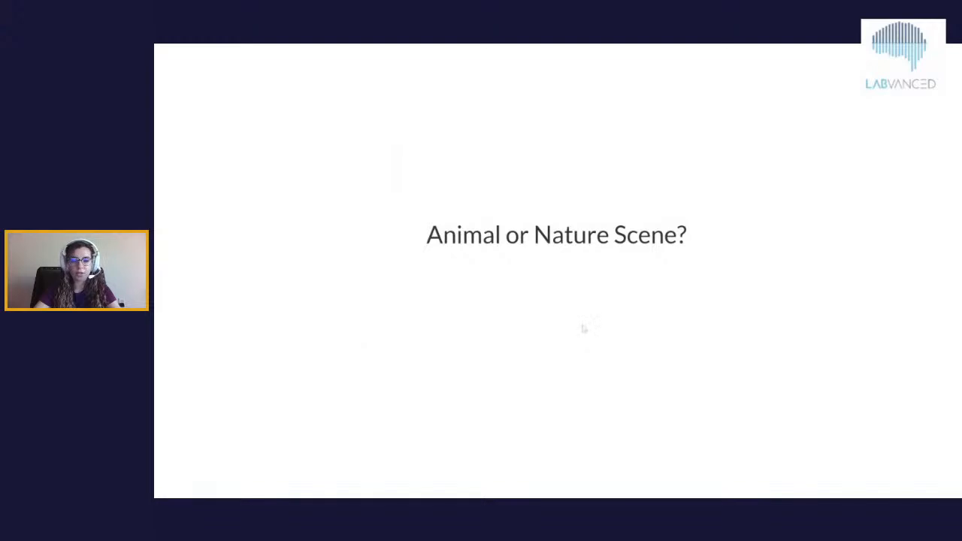
{"action": "left_click", "coordinate": [341, 366]}
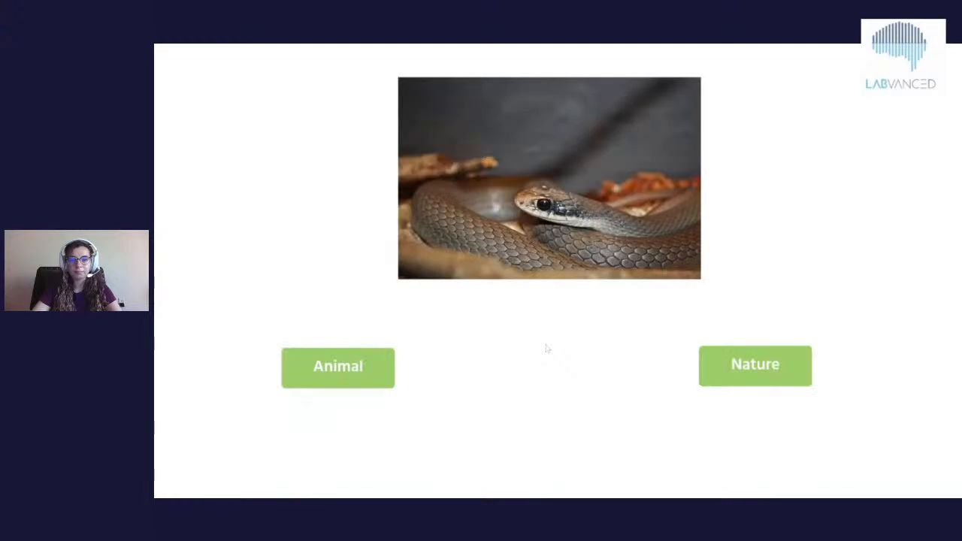
{"action": "left_click", "coordinate": [379, 366]}
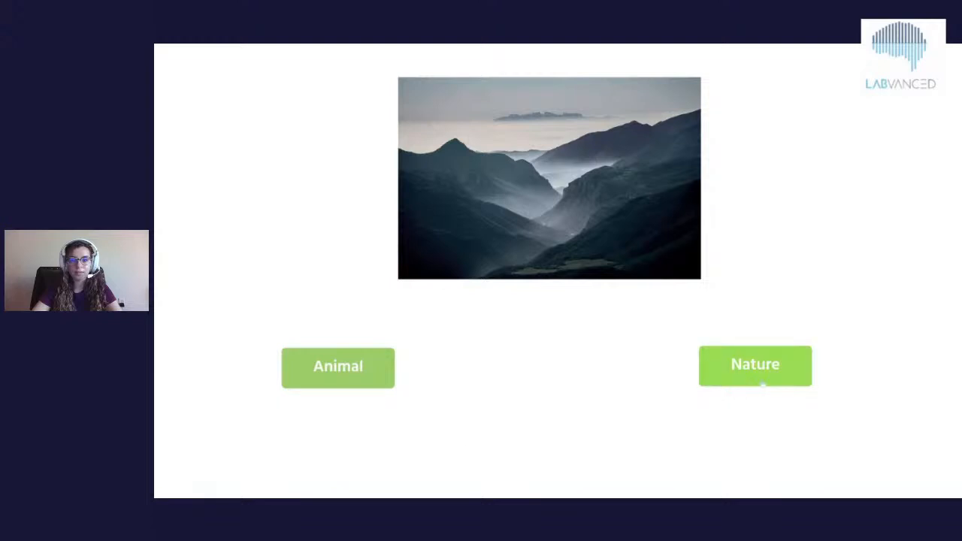
{"action": "left_click", "coordinate": [739, 376]}
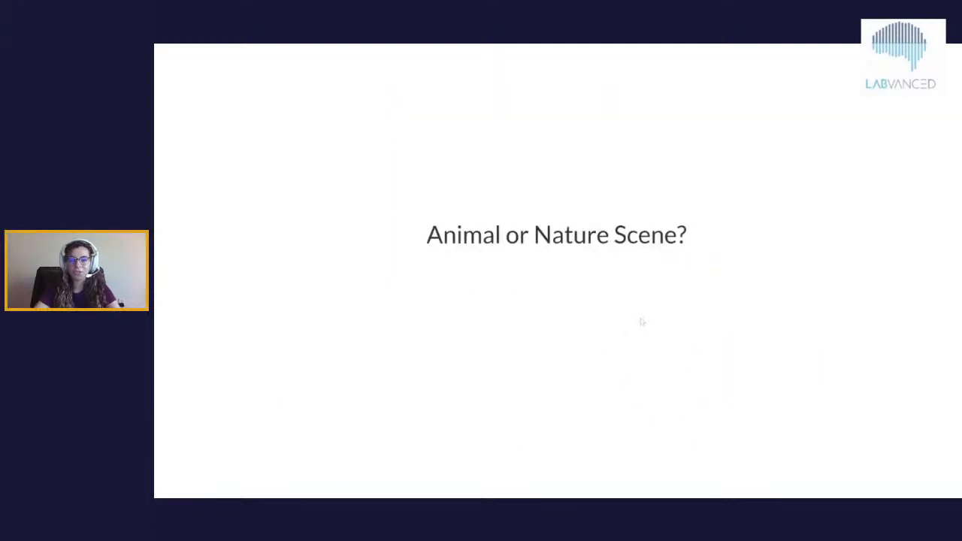
{"action": "left_click", "coordinate": [795, 377]}
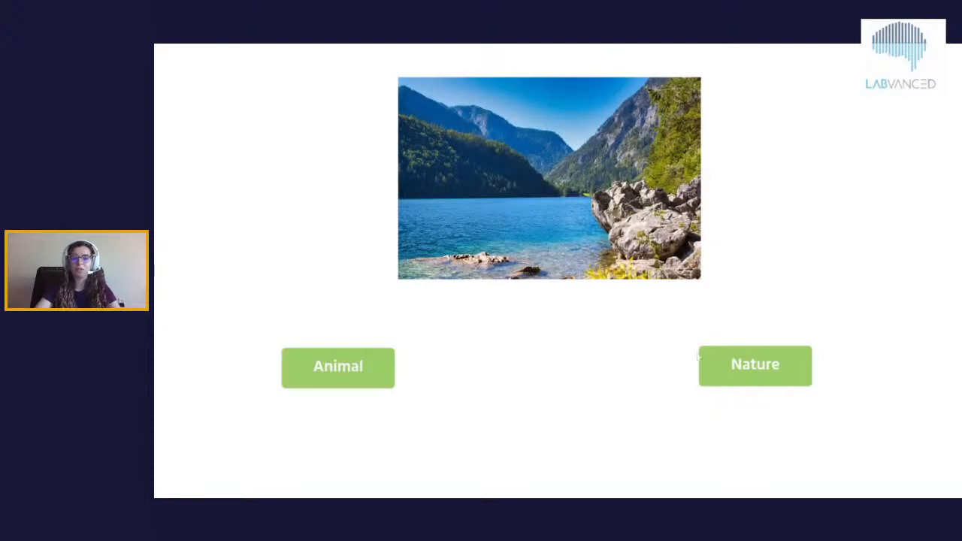
{"action": "left_click", "coordinate": [704, 364]}
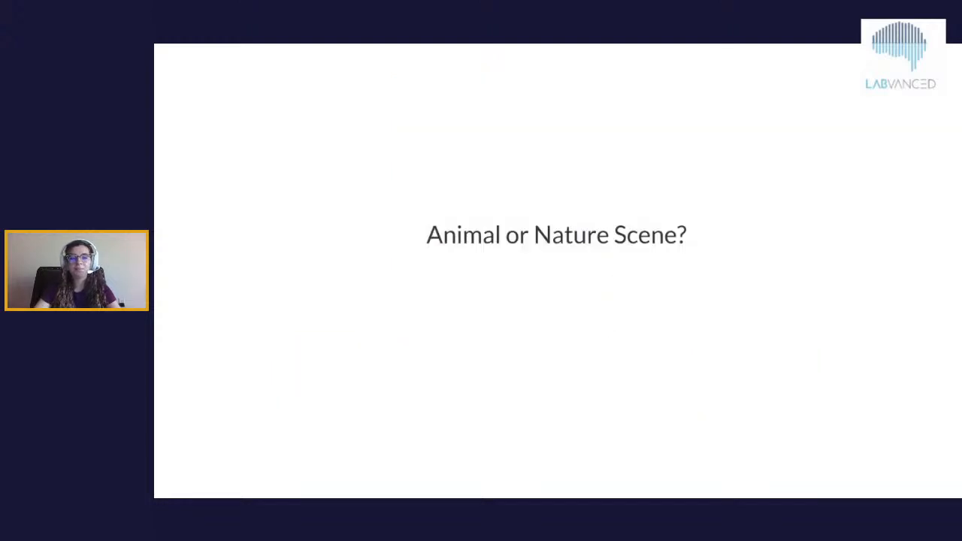
{"action": "left_click", "coordinate": [733, 366]}
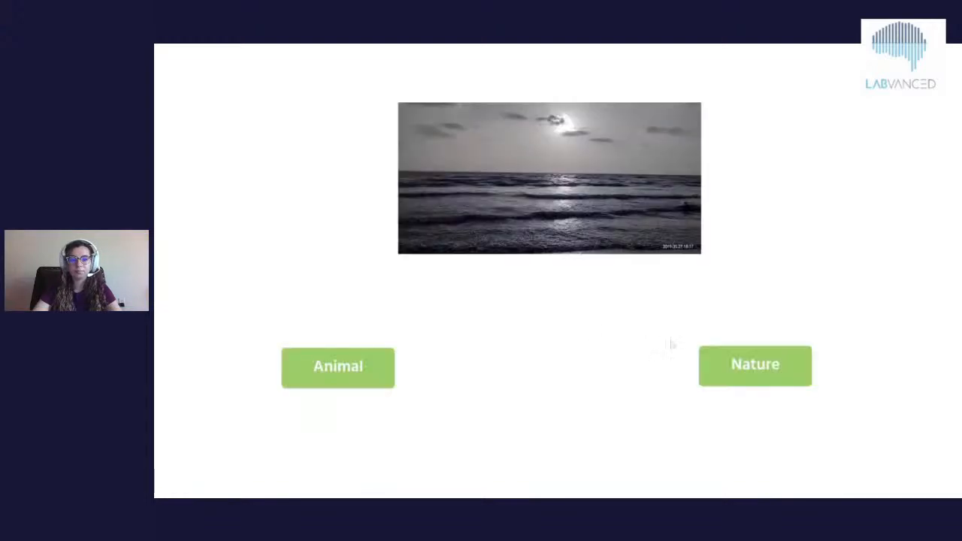
{"action": "left_click", "coordinate": [733, 366]}
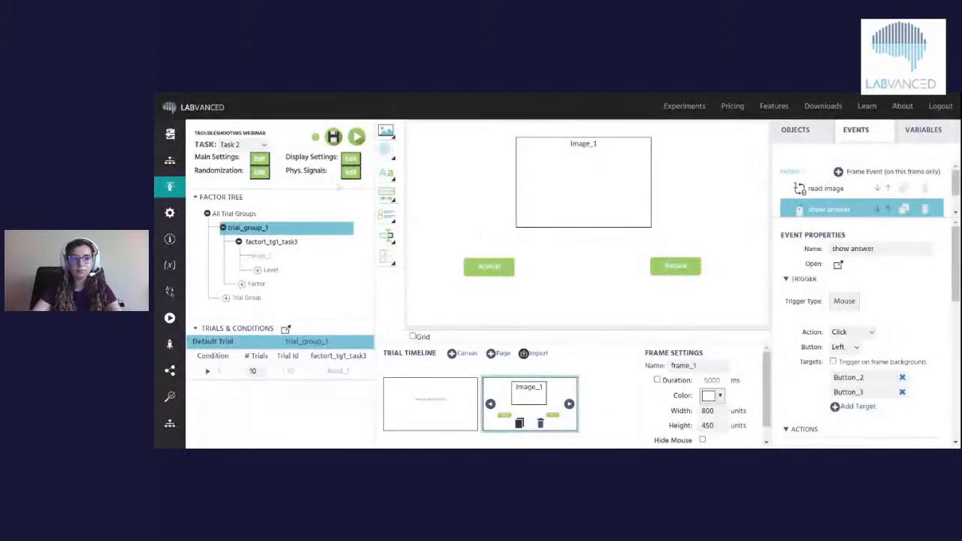
- Save the study and permanently delete task_6 from the study design
{"action": "left_click", "coordinate": [334, 136]}
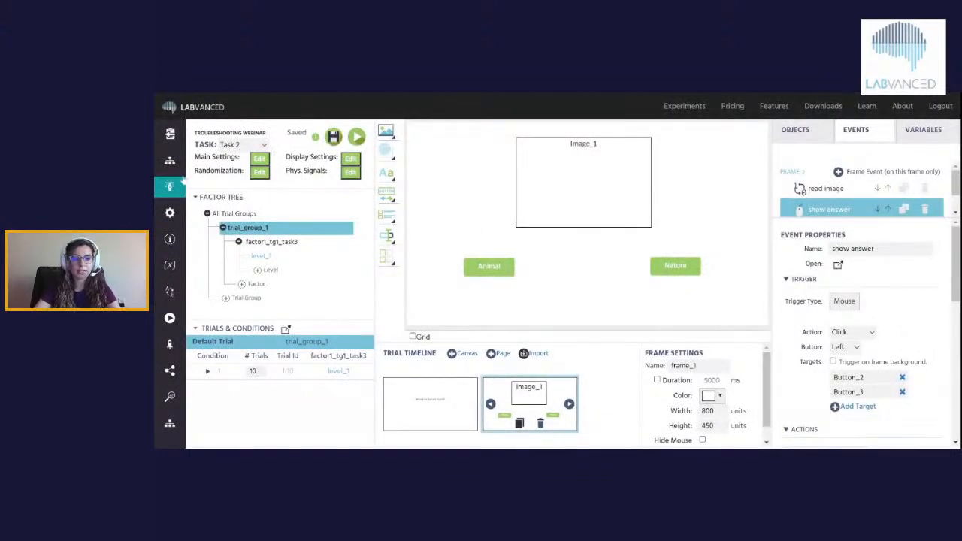
{"action": "left_click", "coordinate": [171, 160]}
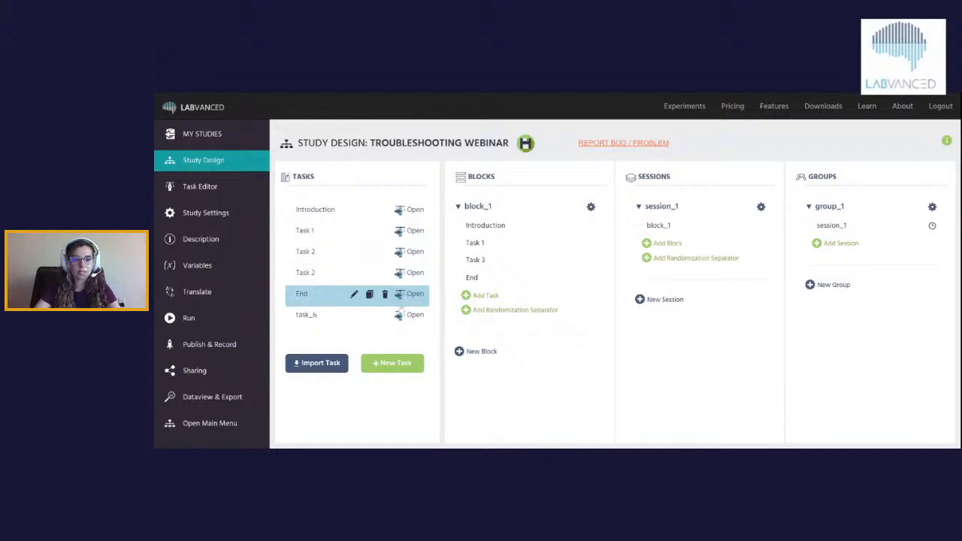
{"action": "left_click", "coordinate": [385, 315]}
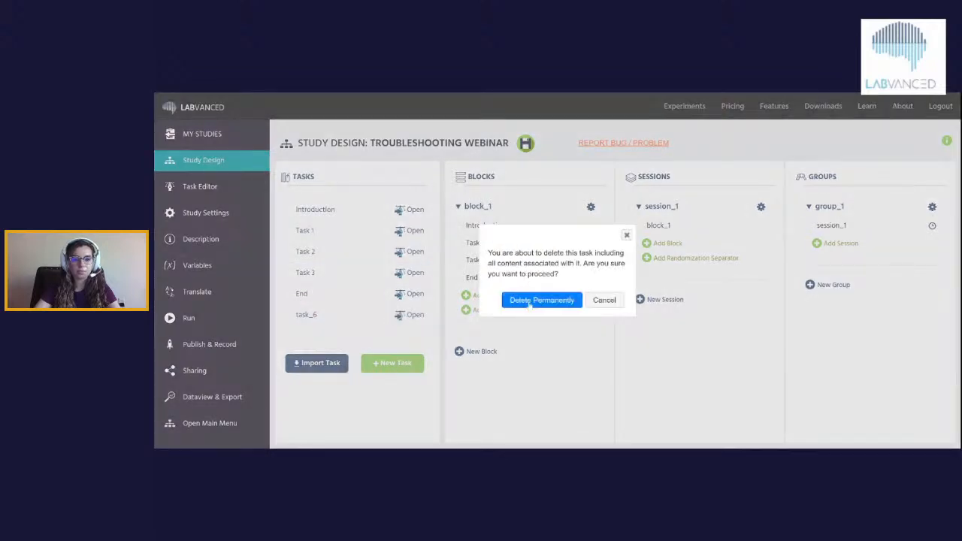
{"action": "left_click", "coordinate": [542, 301]}
- Open Task 3 for editing and view the I-Frame_1 object on frame_1
{"action": "left_click", "coordinate": [415, 273]}
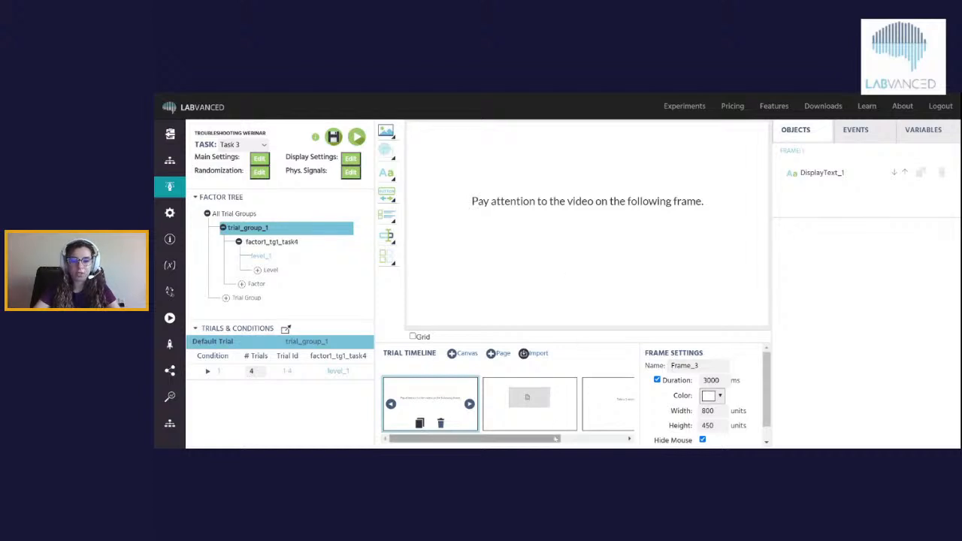
{"action": "mouse_move", "coordinate": [553, 439]}
{"action": "left_mouse_down"}
{"action": "mouse_move", "coordinate": [631, 441]}
{"action": "mouse_move", "coordinate": [552, 439]}
{"action": "left_mouse_up"}
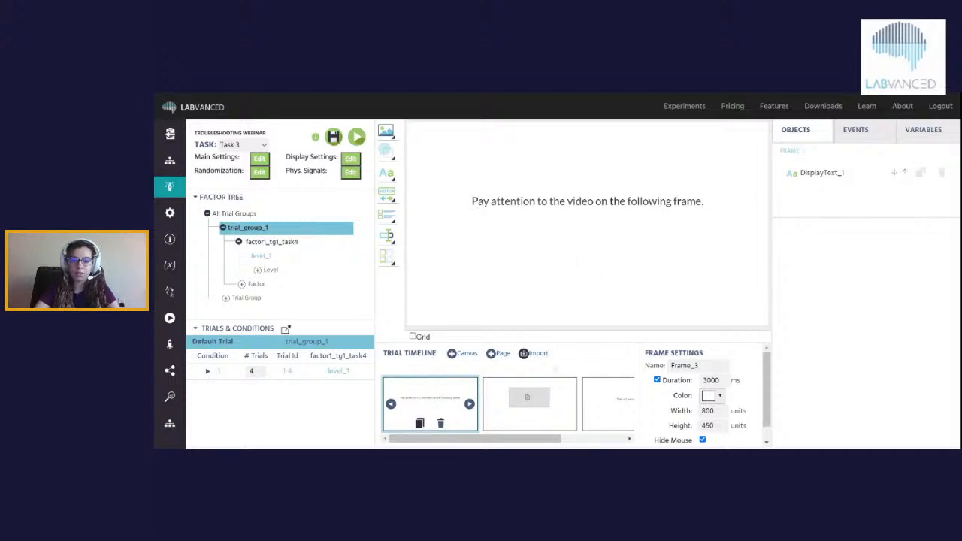
{"action": "left_click", "coordinate": [568, 400]}
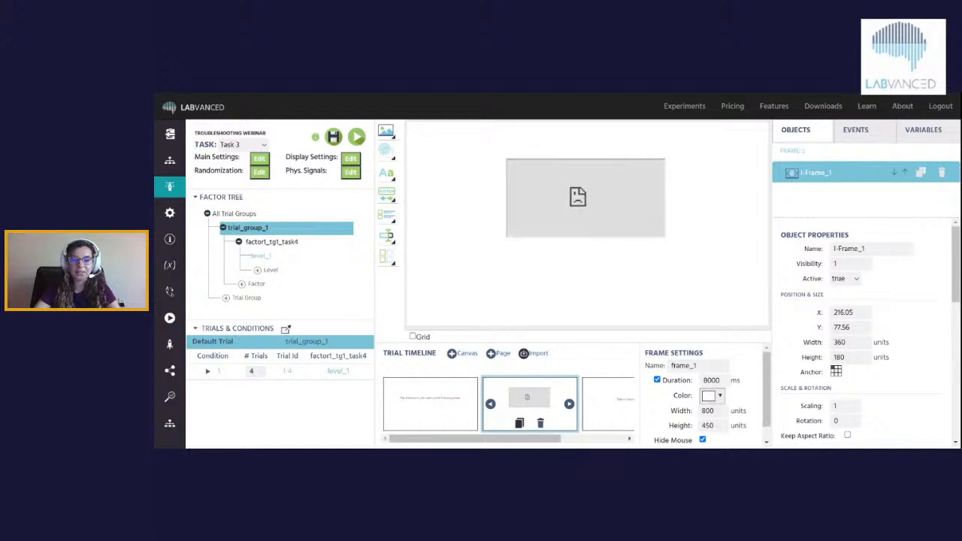
- Review Task 3's trial frames: the break text, the question page, the video instruction and the I-Frame video frame
{"action": "left_click_drag", "start_coordinate": [490, 439], "coordinate": [555, 439]}
{"action": "left_click", "coordinate": [553, 425]}
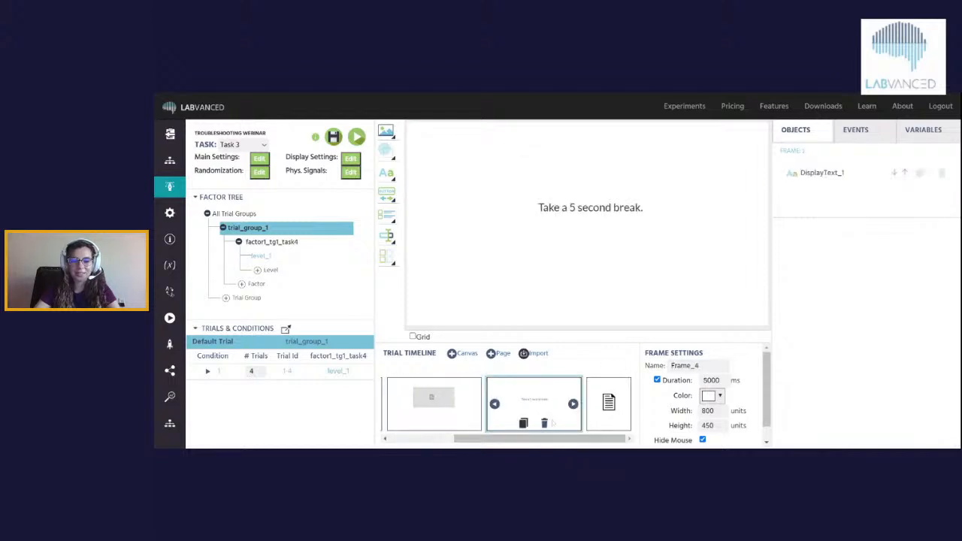
{"action": "left_click", "coordinate": [599, 414]}
{"action": "left_click_drag", "start_coordinate": [558, 438], "coordinate": [490, 438]}
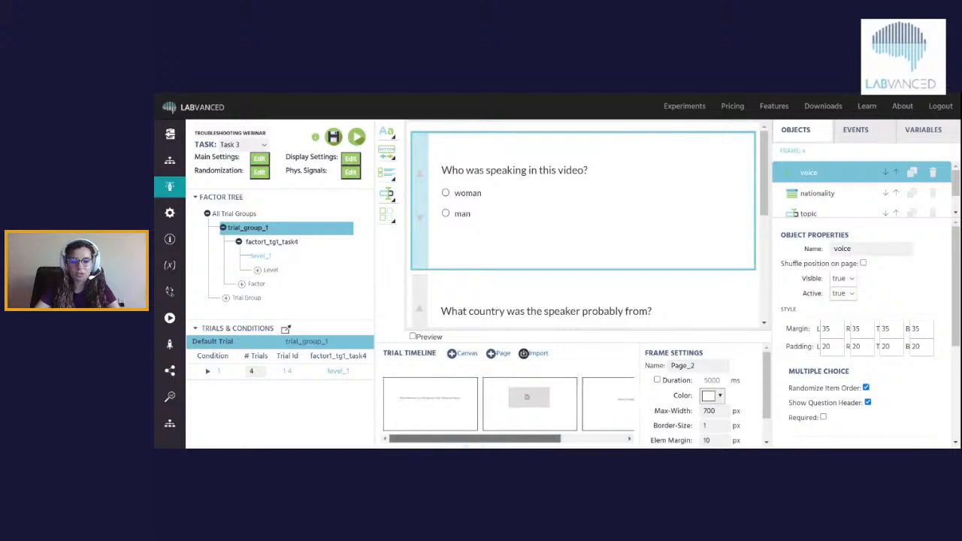
{"action": "left_click", "coordinate": [454, 421]}
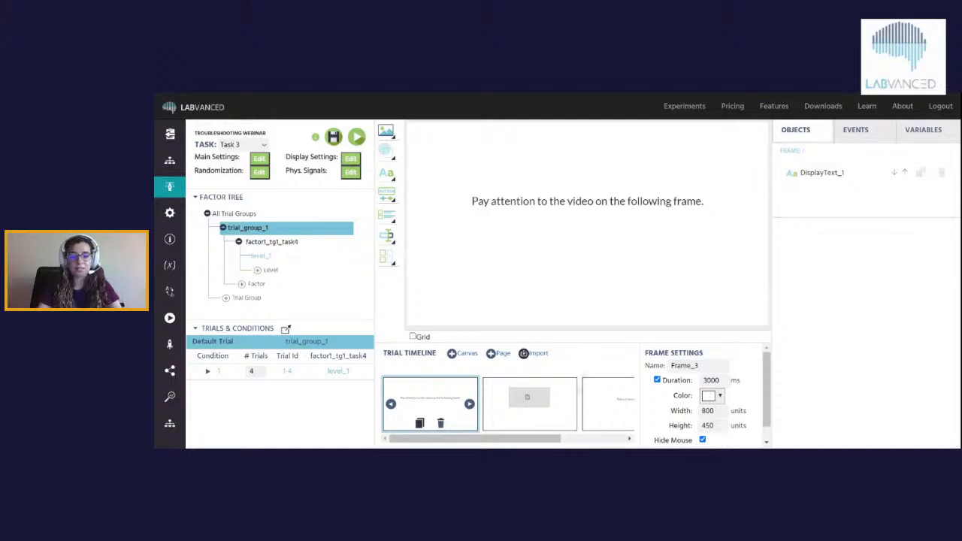
{"action": "left_click", "coordinate": [569, 390]}
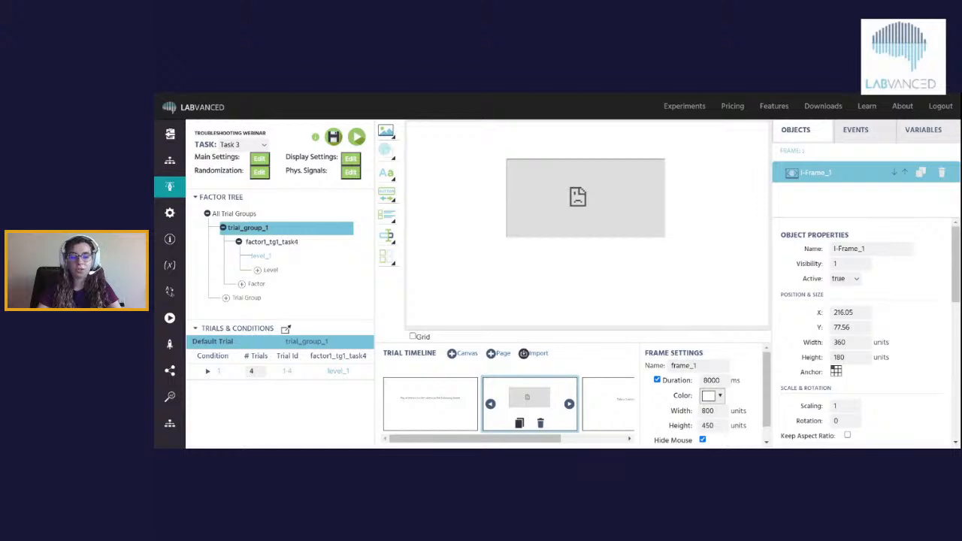
{"action": "left_click_drag", "start_coordinate": [523, 439], "coordinate": [542, 439]}
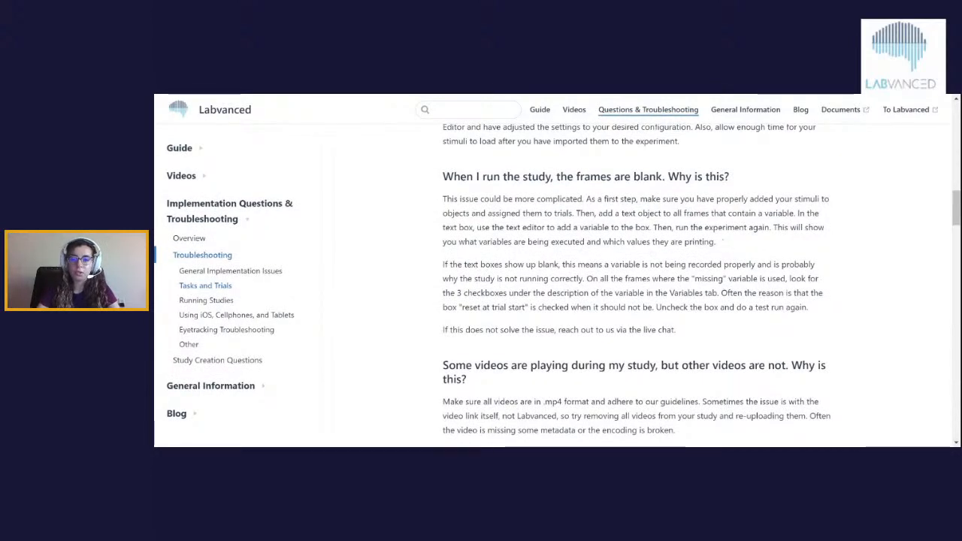
- Read the Labvanced troubleshooting documentation on fixing a YouTube link in an iFrame, comparing the "watch" and "embed" parts of the example URLs
{"action": "scroll", "coordinate": [556, 286], "scroll_direction": "down", "scroll_amount": 4}
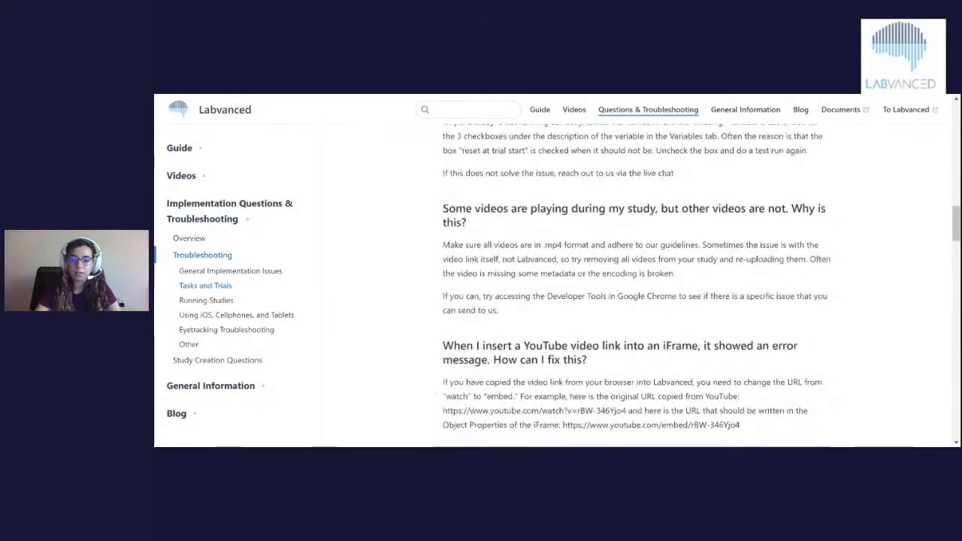
{"action": "scroll", "coordinate": [556, 286], "scroll_direction": "down", "scroll_amount": 2}
{"action": "scroll", "coordinate": [557, 285], "scroll_direction": "up", "scroll_amount": 1}
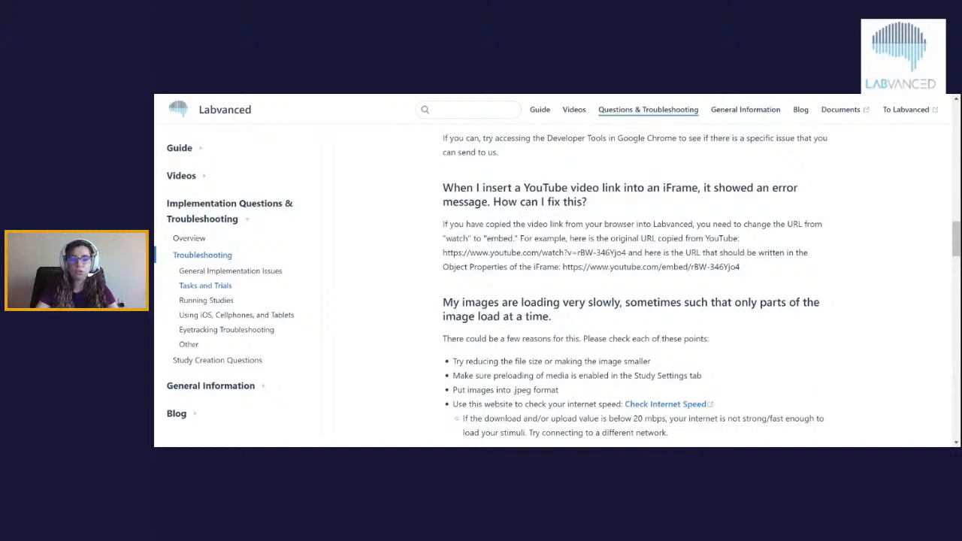
{"action": "left_click_drag", "start_coordinate": [460, 252], "coordinate": [633, 252]}
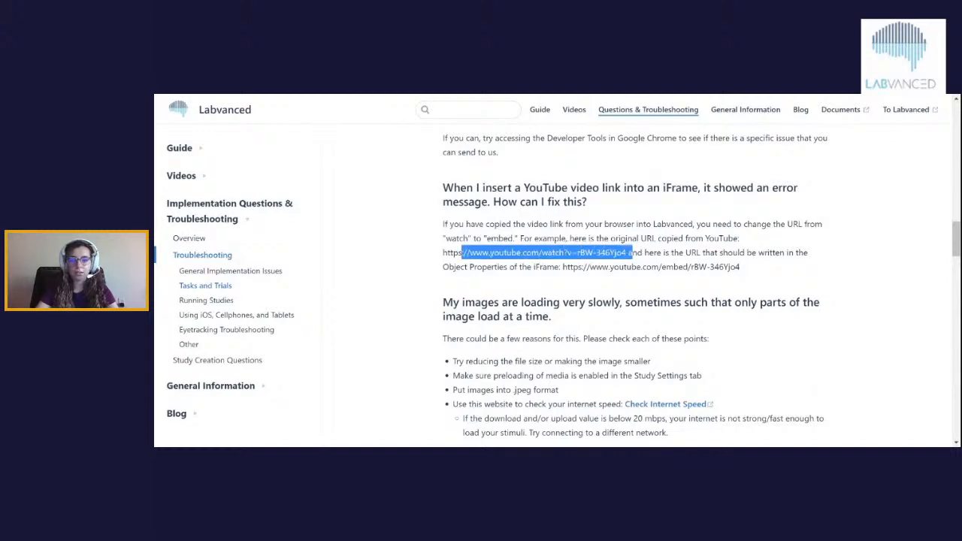
{"action": "left_click_drag", "start_coordinate": [541, 253], "coordinate": [566, 253]}
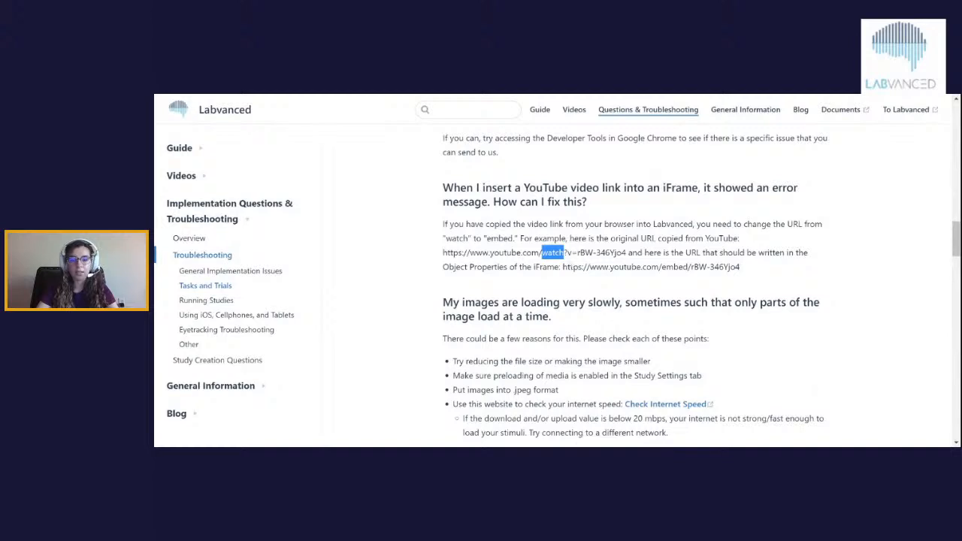
{"action": "left_click", "coordinate": [570, 254]}
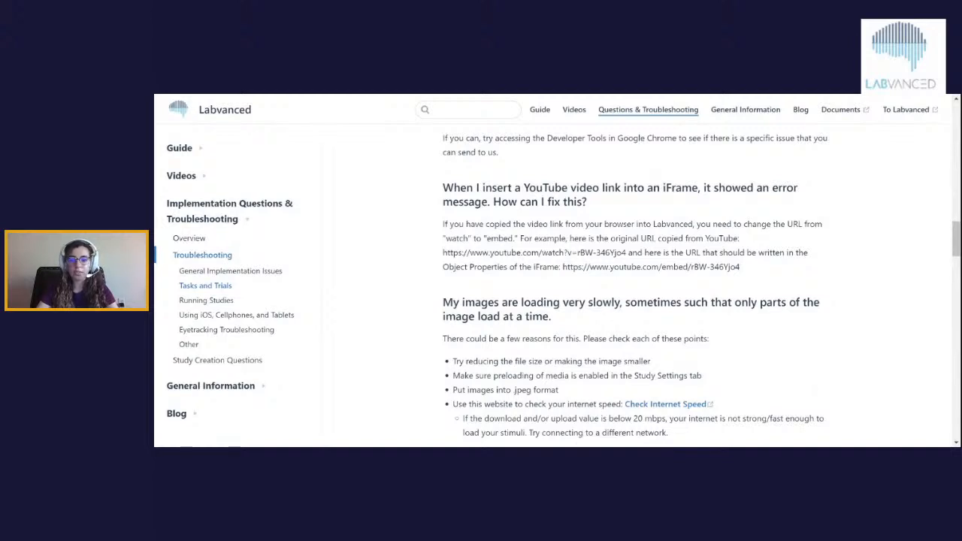
{"action": "left_click_drag", "start_coordinate": [661, 267], "coordinate": [685, 267]}
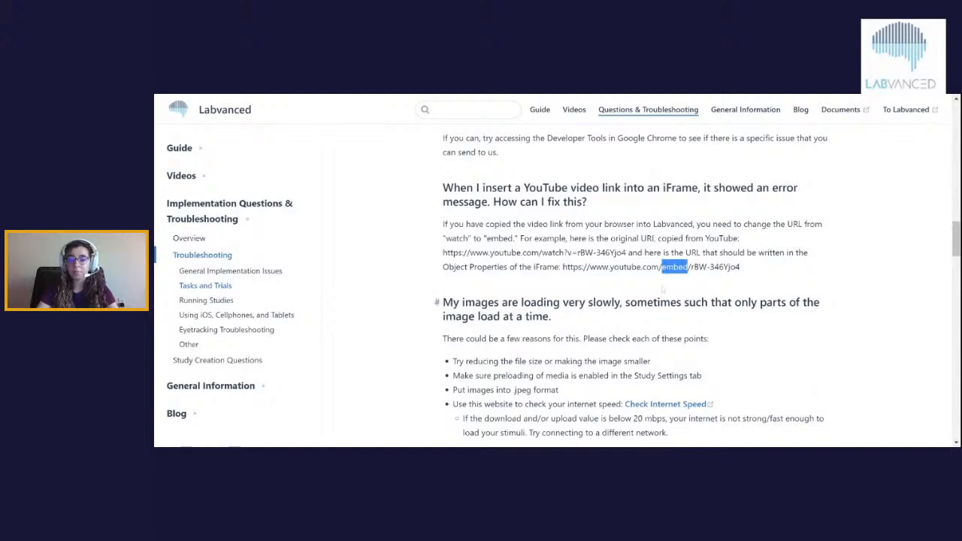
{"action": "left_click", "coordinate": [400, 248]}
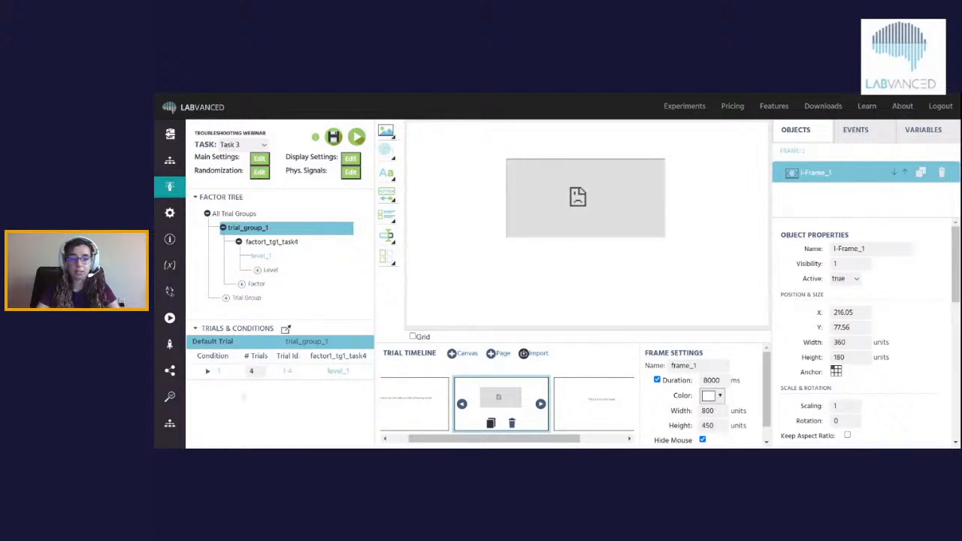
- For trial 1 of Task 3, replace "watch" with "embed" in I-Frame_1's target URL and save the study
{"action": "left_click", "coordinate": [209, 372]}
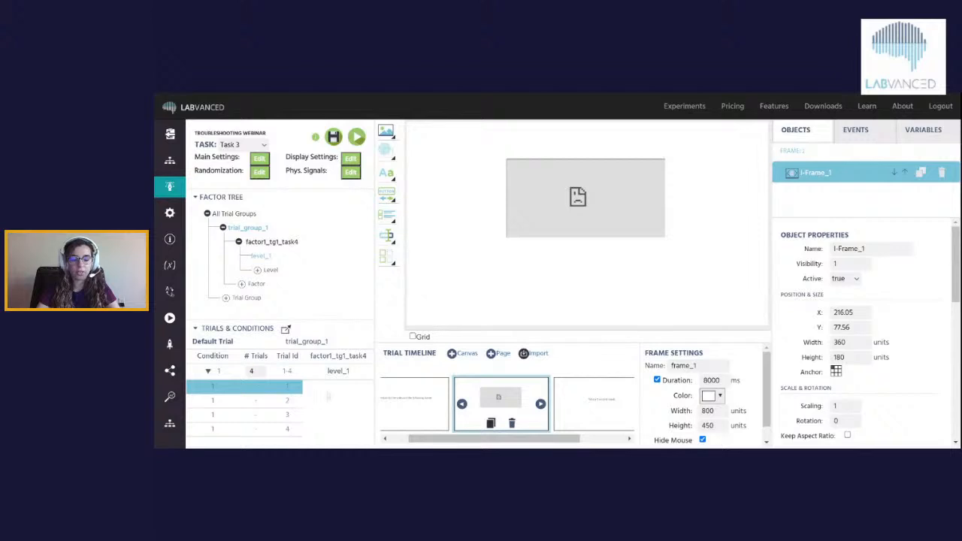
{"action": "scroll", "coordinate": [914, 267], "scroll_direction": "down", "scroll_amount": 10}
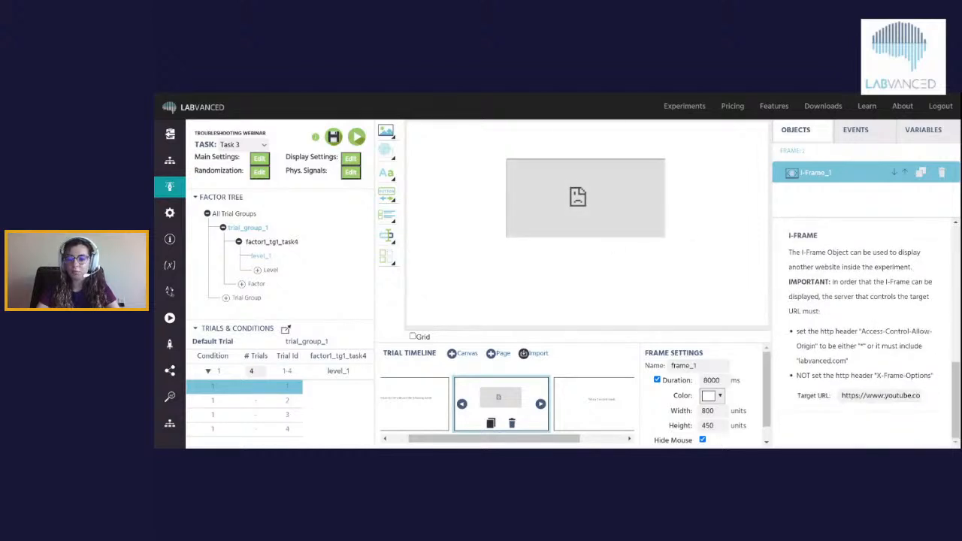
{"action": "left_click", "coordinate": [880, 396]}
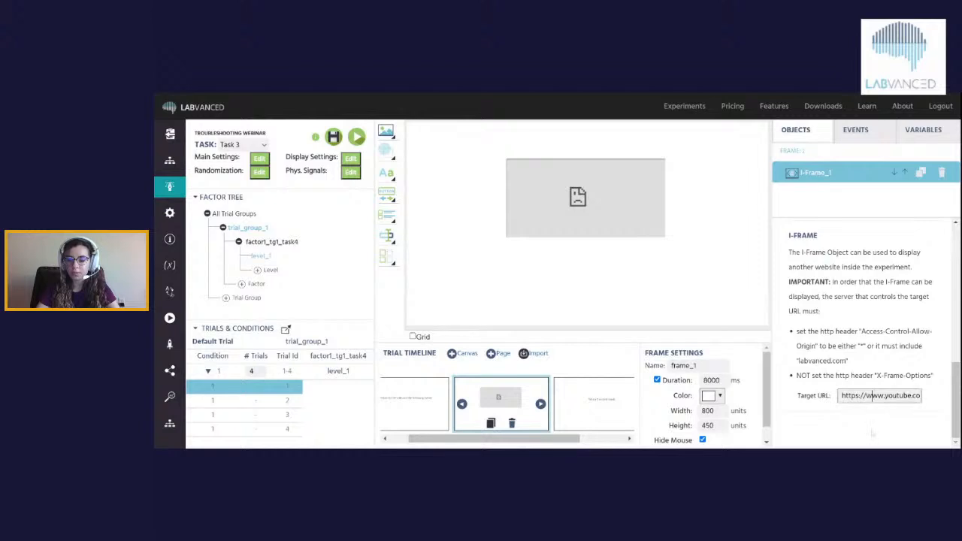
{"action": "key", "text": "Right"}
{"action": "key", "text": "Right"}
{"action": "key", "text": "Right"}
{"action": "key", "text": "Right"}
{"action": "key", "text": "Right"}
{"action": "key", "text": "Right"}
{"action": "key", "text": "Right"}
{"action": "key", "text": "Right"}
{"action": "key", "text": "Right"}
{"action": "key", "text": "Right"}
{"action": "key", "text": "Right"}
{"action": "key", "text": "Right"}
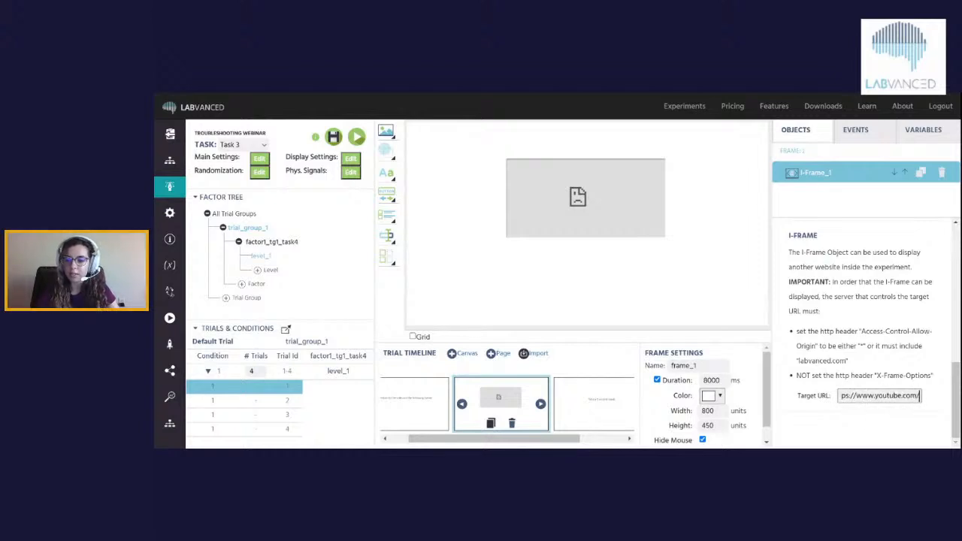
{"action": "key", "text": "Right"}
{"action": "key", "text": "Right"}
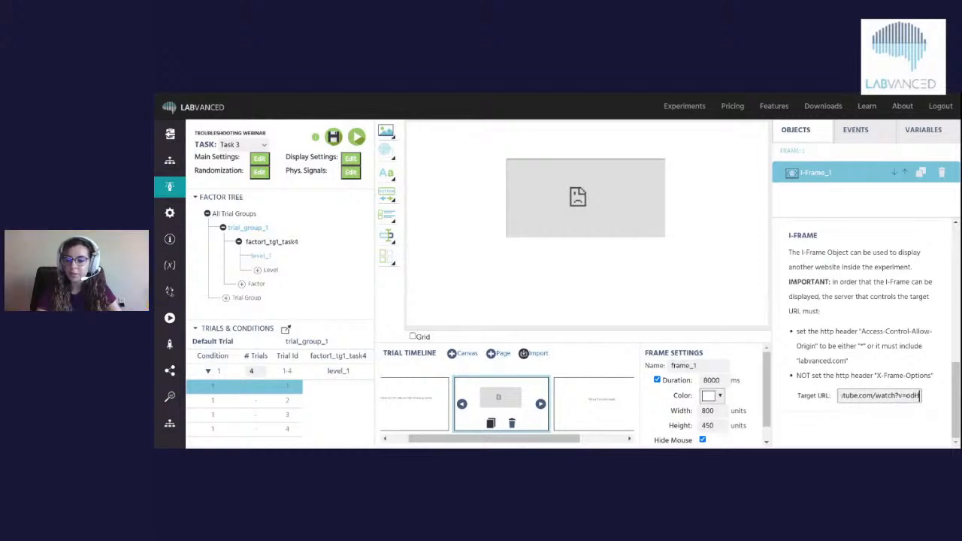
{"action": "key", "text": "End"}
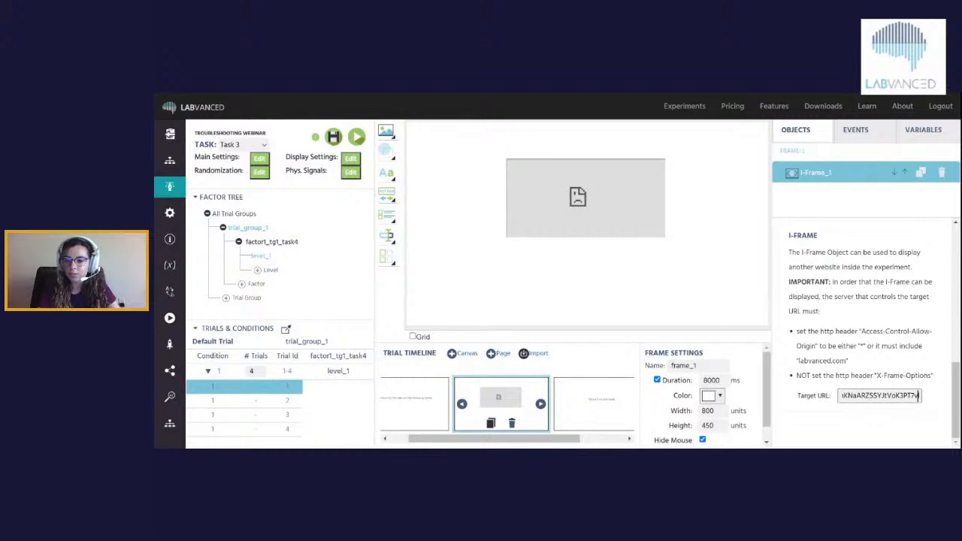
{"action": "key", "text": "Left"}
{"action": "key", "text": "Left"}
{"action": "key", "text": "Left"}
{"action": "key", "text": "Left"}
{"action": "key", "text": "Left"}
{"action": "key", "text": "Left"}
{"action": "key", "text": "Left"}
{"action": "key", "text": "Left"}
{"action": "key", "text": "Left"}
{"action": "key", "text": "Left"}
{"action": "key", "text": "Left"}
{"action": "key", "text": "Left"}
{"action": "key", "text": "Left"}
{"action": "key", "text": "Left"}
{"action": "key", "text": "Left"}
{"action": "key", "text": "Left"}
{"action": "key", "text": "Left"}
{"action": "key", "text": "Left"}
{"action": "key", "text": "Left"}
{"action": "key", "text": "Left"}
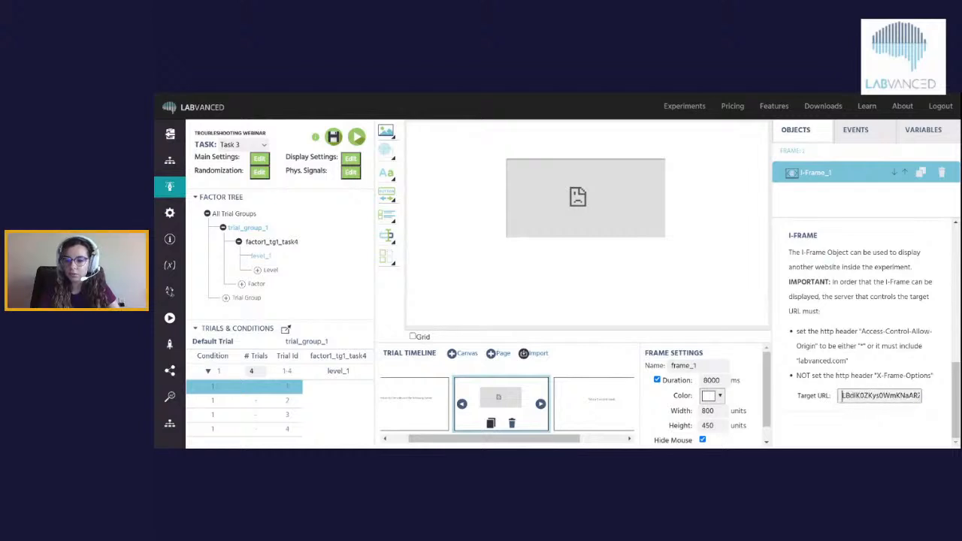
{"action": "key", "text": "Left"}
{"action": "key", "text": "Left"}
{"action": "key", "text": "Left"}
{"action": "key", "text": "Left"}
{"action": "key", "text": "Left"}
{"action": "key", "text": "Left"}
{"action": "key", "text": "Left"}
{"action": "key", "text": "Left"}
{"action": "key", "text": "Left"}
{"action": "key", "text": "Left"}
{"action": "key", "text": "Left"}
{"action": "key", "text": "Left"}
{"action": "key", "text": "Left"}
{"action": "key", "text": "Left"}
{"action": "key", "text": "Left"}
{"action": "key", "text": "Left"}
{"action": "key", "text": "Left"}
{"action": "key", "text": "Left"}
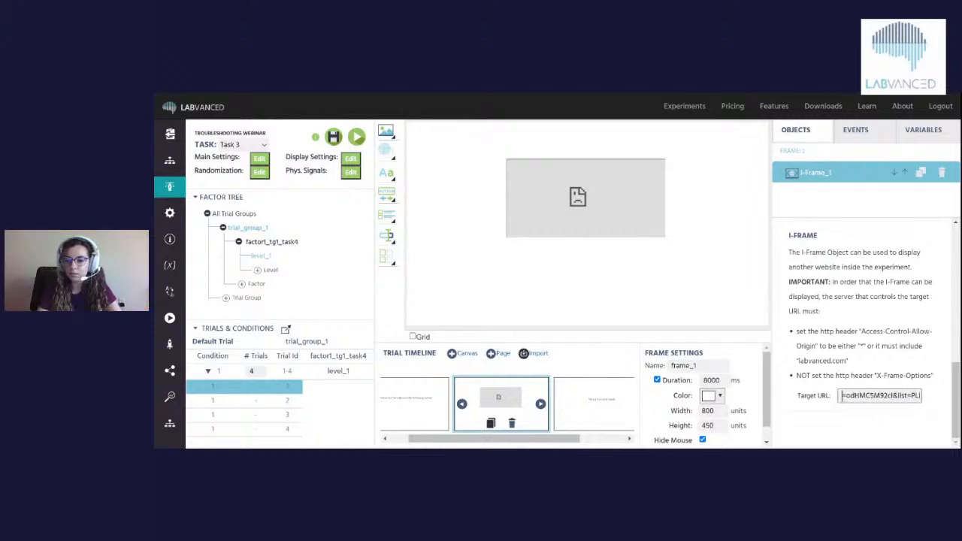
{"action": "key", "text": "Left"}
{"action": "key", "text": "Left"}
{"action": "key", "text": "Left"}
{"action": "key", "text": "Left"}
{"action": "key", "text": "Left"}
{"action": "key", "text": "Left"}
{"action": "key", "text": "Left"}
{"action": "key", "text": "Left"}
{"action": "key", "text": "Left"}
{"action": "key", "text": "Left"}
{"action": "key", "text": "Left"}
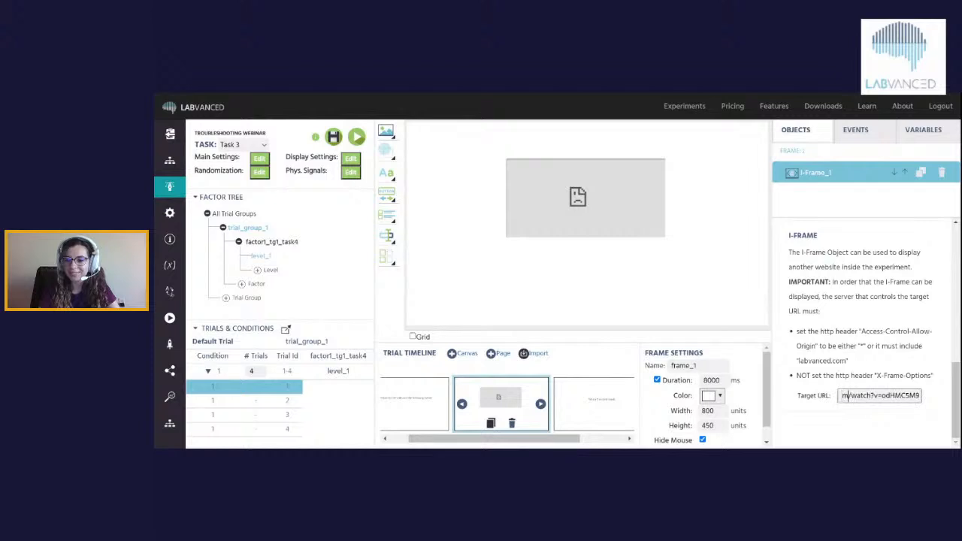
{"action": "key", "text": "Right"}
{"action": "key", "text": "Right"}
{"action": "key", "text": "Right"}
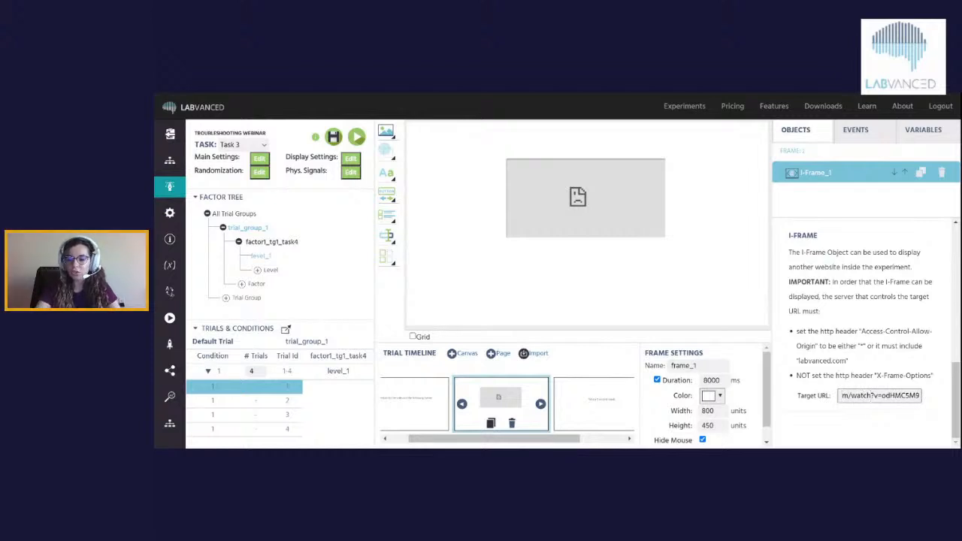
{"action": "key", "text": "BackSpace"}
{"action": "key", "text": "BackSpace"}
{"action": "key", "text": "BackSpace"}
{"action": "key", "text": "BackSpace"}
{"action": "key", "text": "BackSpace"}
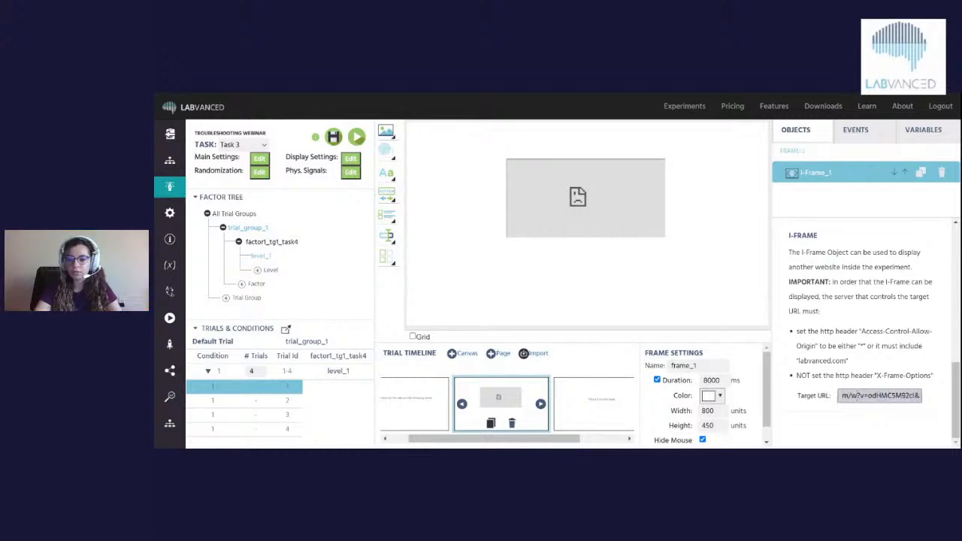
{"action": "type", "text": "embed"}
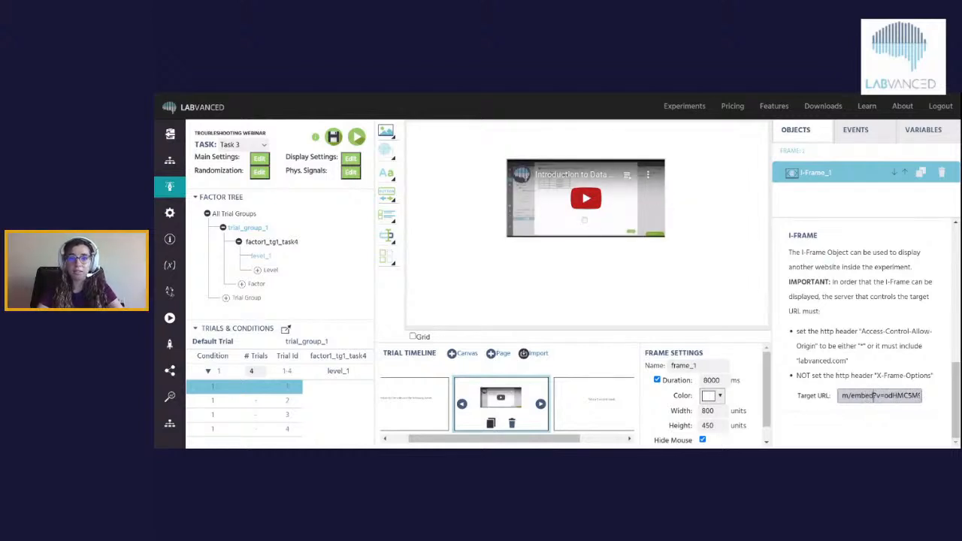
{"action": "left_click", "coordinate": [893, 424]}
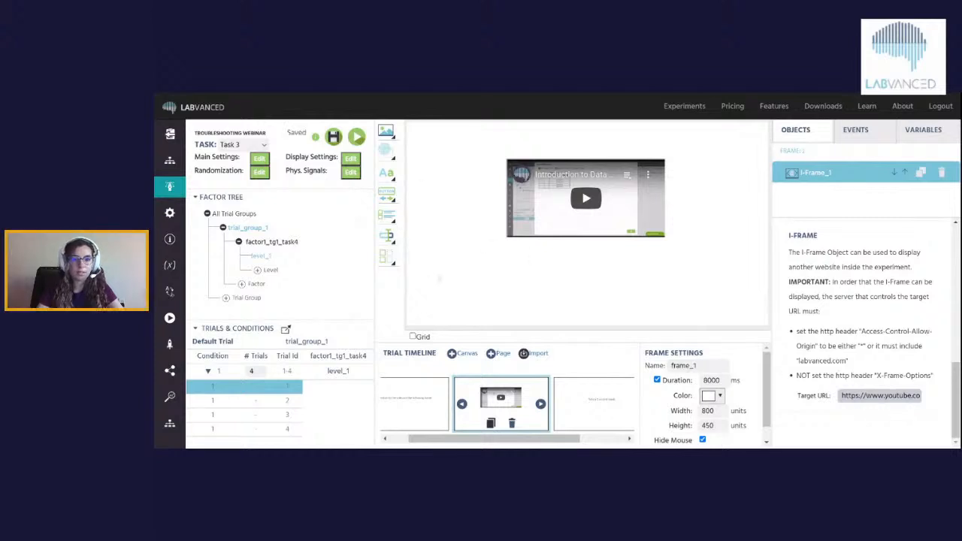
- For trial 2, replace "watch" with "embed" in I-Frame_1's target URL and save the study
{"action": "left_click", "coordinate": [248, 400]}
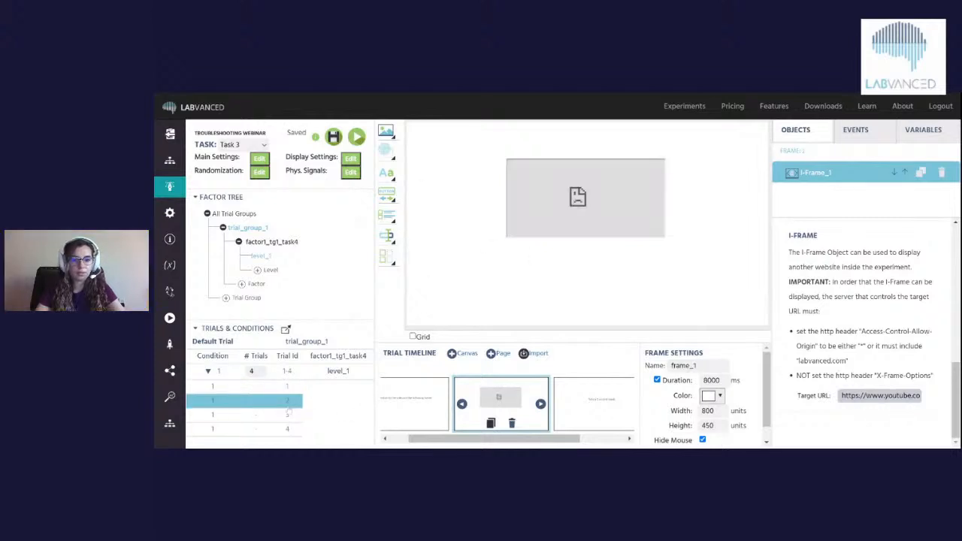
{"action": "left_click", "coordinate": [876, 396]}
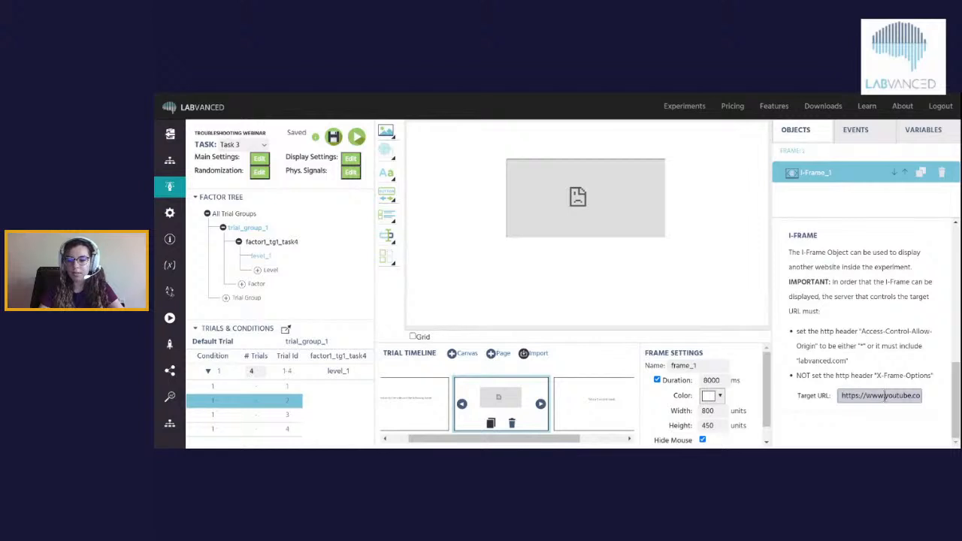
{"action": "key", "text": "Right"}
{"action": "key", "text": "Right"}
{"action": "key", "text": "Right"}
{"action": "key", "text": "Right"}
{"action": "key", "text": "Right"}
{"action": "key", "text": "Right"}
{"action": "key", "text": "Right"}
{"action": "key", "text": "Right"}
{"action": "key", "text": "Right"}
{"action": "key", "text": "Right"}
{"action": "key", "text": "Right"}
{"action": "key", "text": "Right"}
{"action": "key", "text": "Right"}
{"action": "key", "text": "Right"}
{"action": "key", "text": "Right"}
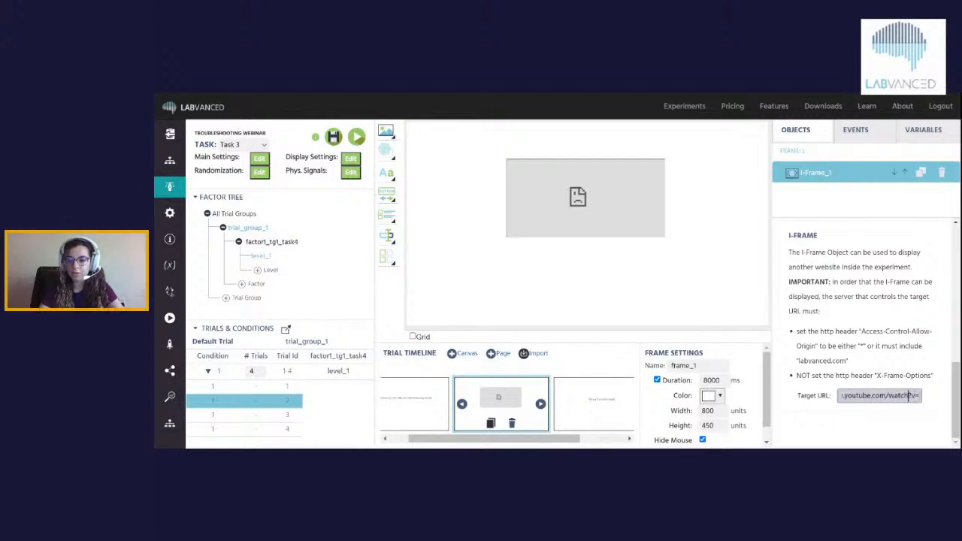
{"action": "key", "text": "BackSpace"}
{"action": "key", "text": "BackSpace"}
{"action": "key", "text": "BackSpace"}
{"action": "key", "text": "BackSpace"}
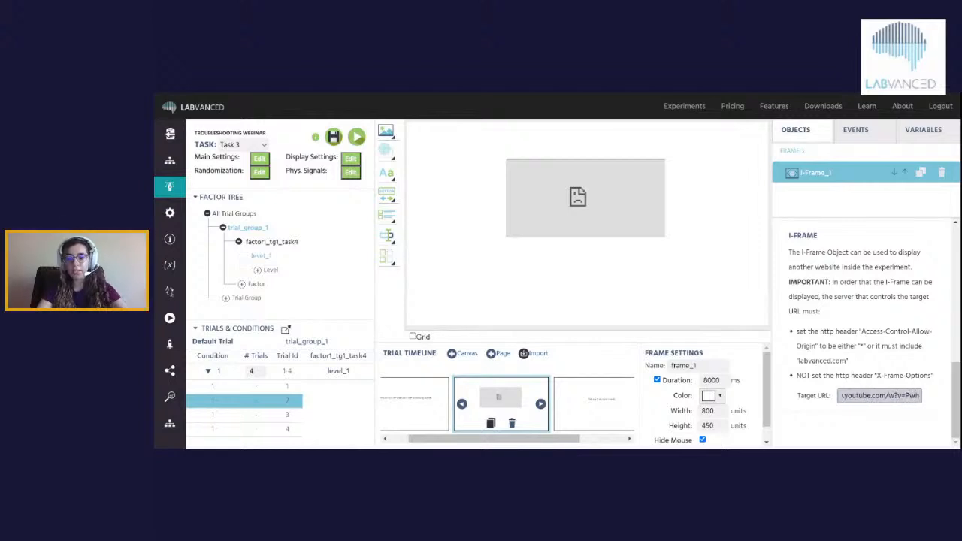
{"action": "key", "text": "BackSpace"}
{"action": "type", "text": "embed"}
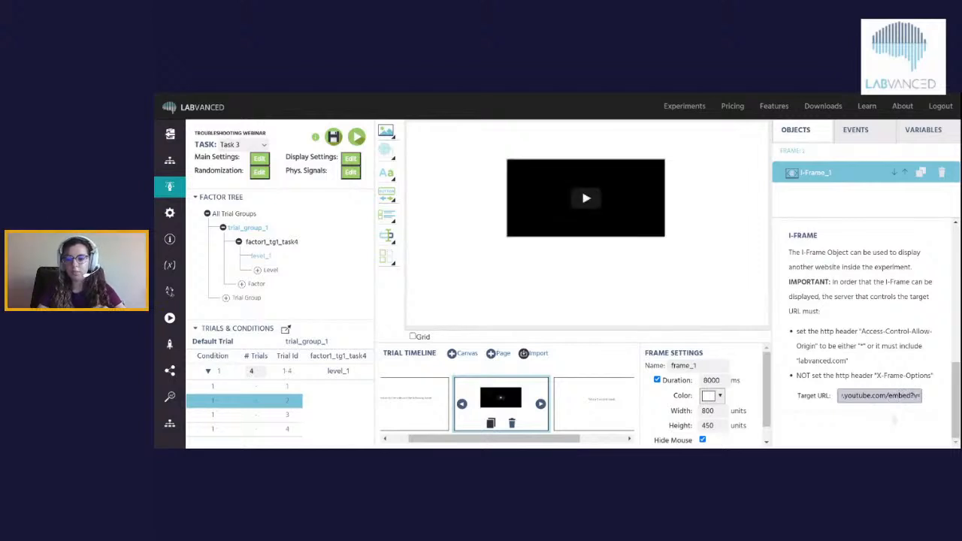
{"action": "left_click", "coordinate": [872, 428]}
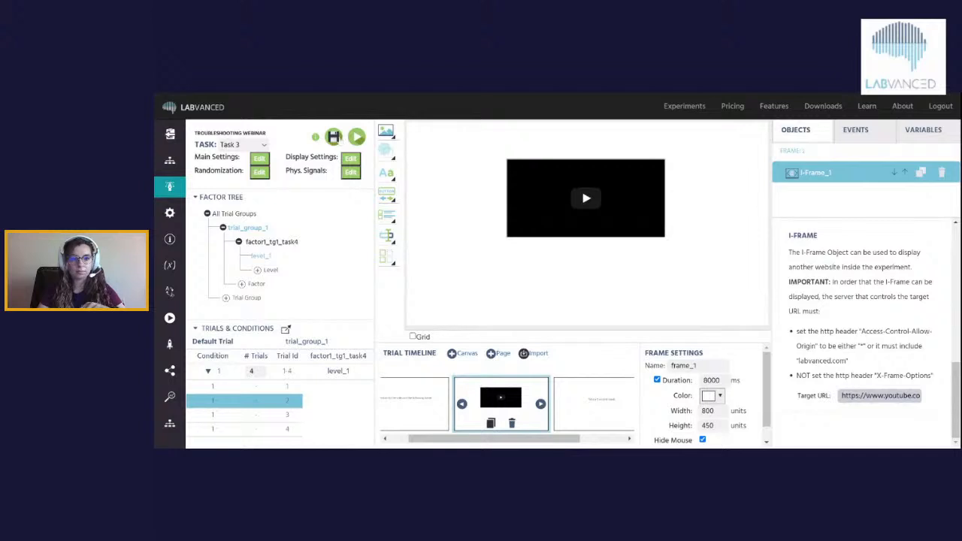
{"action": "left_click", "coordinate": [335, 137]}
- For trial 3, replace "watch" with "embed" in I-Frame_1's YouTube target URL
{"action": "left_click", "coordinate": [255, 414]}
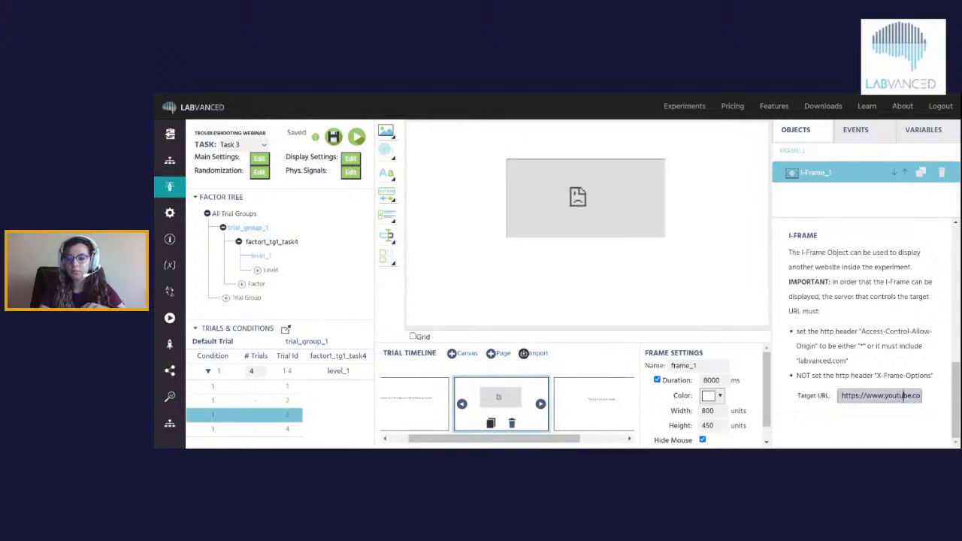
{"action": "key", "text": "Right"}
{"action": "key", "text": "Right"}
{"action": "key", "text": "Right"}
{"action": "key", "text": "Right"}
{"action": "key", "text": "Right"}
{"action": "key", "text": "Right"}
{"action": "key", "text": "Right"}
{"action": "key", "text": "Right"}
{"action": "key", "text": "Right"}
{"action": "key", "text": "Right"}
{"action": "key", "text": "Right"}
{"action": "key", "text": "Right"}
{"action": "key", "text": "Right"}
{"action": "key", "text": "Right"}
{"action": "key", "text": "Right"}
{"action": "key", "text": "Right"}
{"action": "key", "text": "Right"}
{"action": "key", "text": "Right"}
{"action": "key", "text": "Right"}
{"action": "key", "text": "Right"}
{"action": "key", "text": "Left"}
{"action": "key", "text": "Left"}
{"action": "key", "text": "Left"}
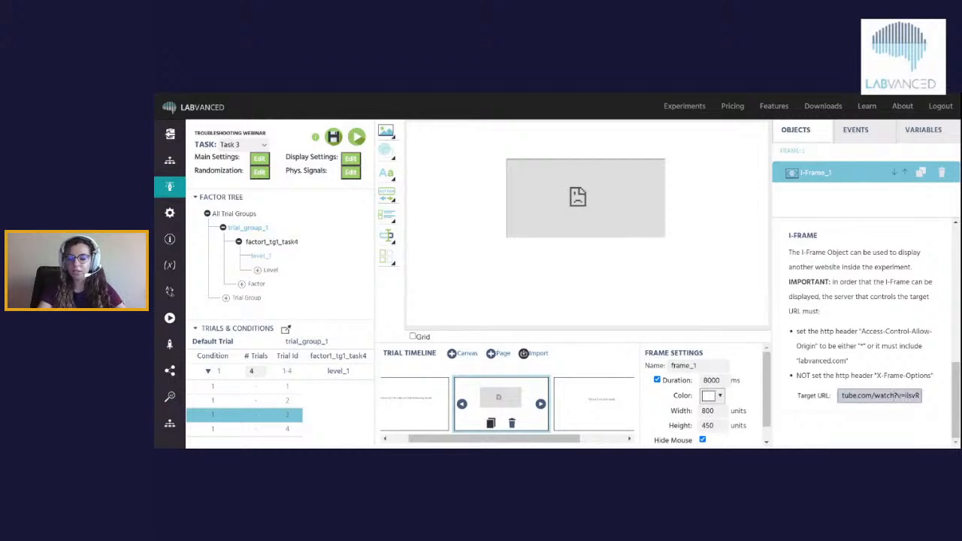
{"action": "key", "text": "BackSpace"}
{"action": "key", "text": "BackSpace"}
{"action": "key", "text": "BackSpace"}
{"action": "key", "text": "BackSpace"}
{"action": "key", "text": "BackSpace"}
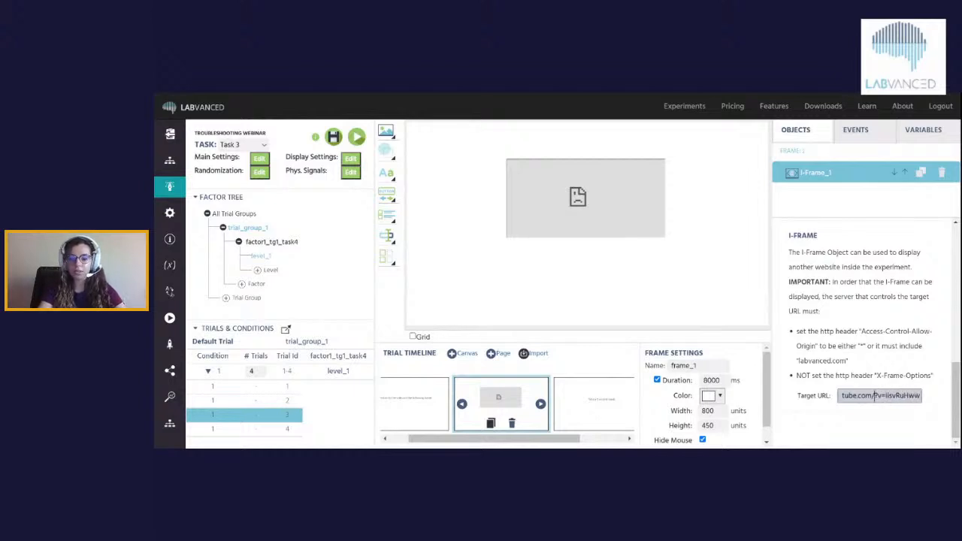
{"action": "type", "text": "embed"}
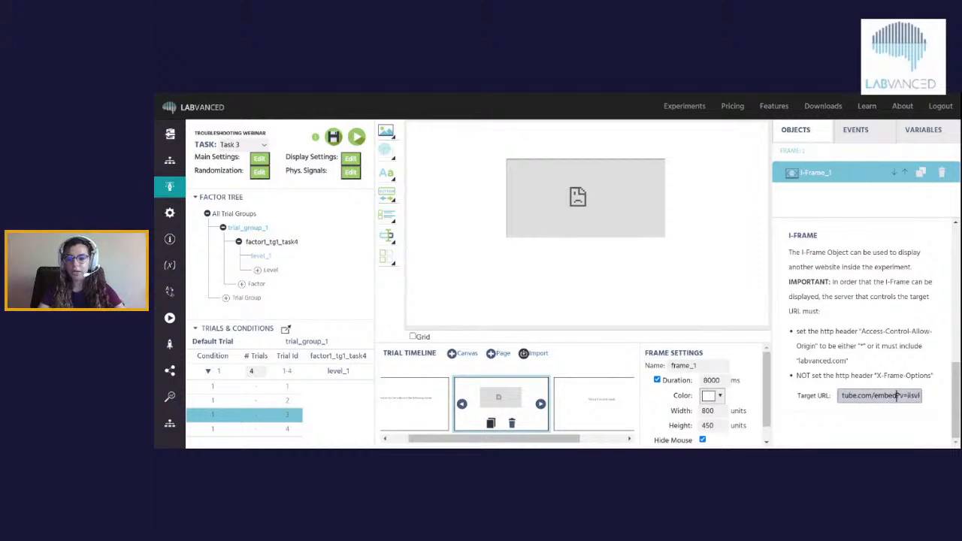
- Apply the edited embed URL of I-Frame_1 in trial 3 and save the study
{"action": "left_click", "coordinate": [882, 416]}
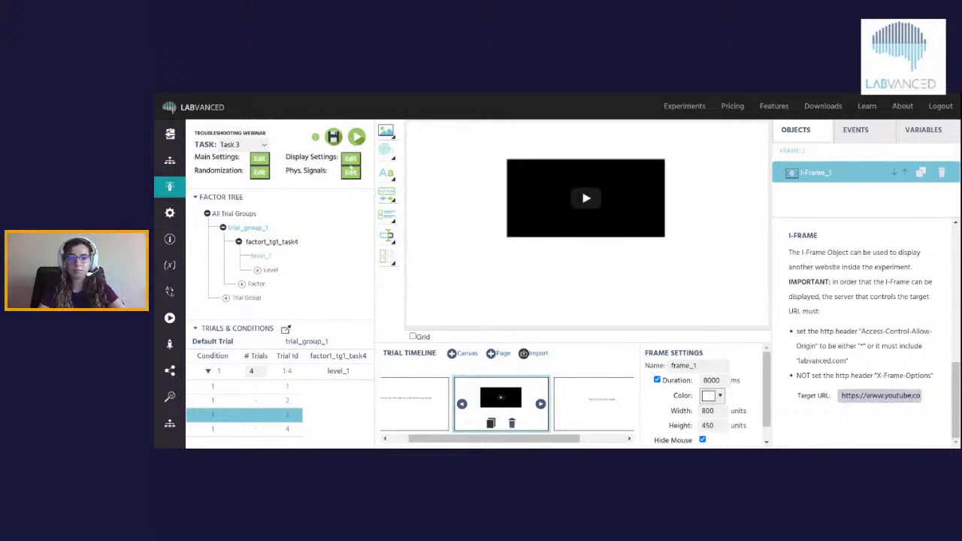
{"action": "left_click", "coordinate": [334, 137]}
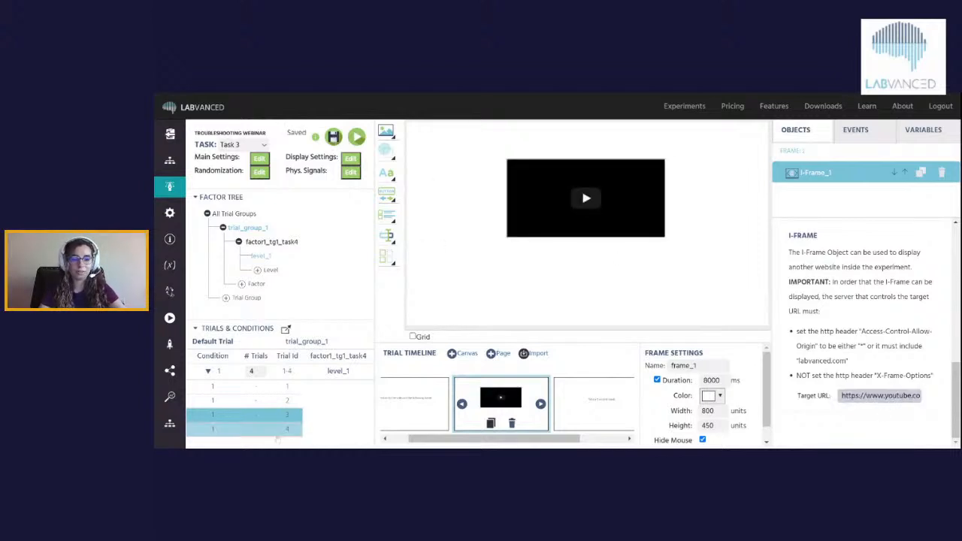
- For trial 4 of Task 3, replace "watch" with "embed" in I-Frame_1's YouTube target URL
{"action": "left_click", "coordinate": [282, 429]}
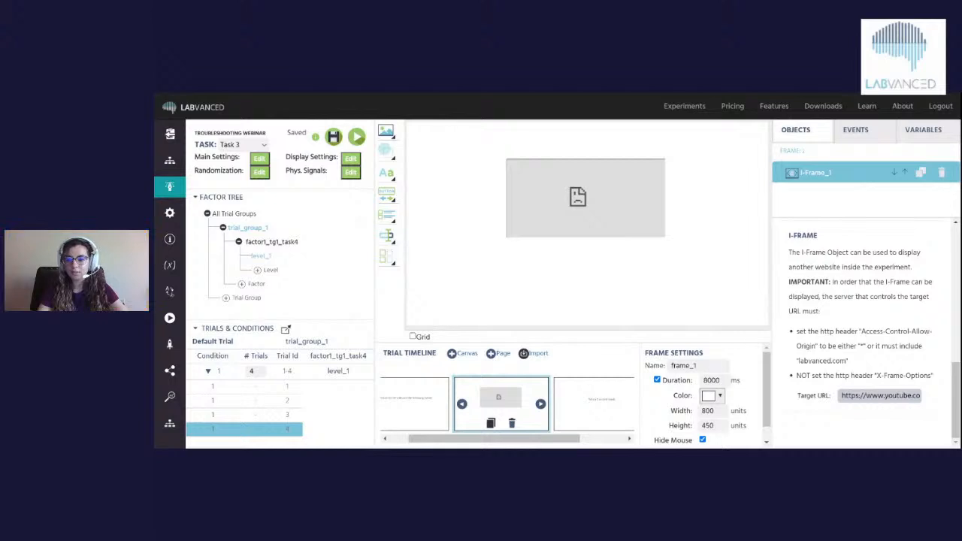
{"action": "left_click", "coordinate": [884, 395]}
{"action": "key", "text": "Right"}
{"action": "key", "text": "Right"}
{"action": "key", "text": "Right"}
{"action": "key", "text": "Right"}
{"action": "key", "text": "Right"}
{"action": "key", "text": "Right"}
{"action": "key", "text": "Right"}
{"action": "key", "text": "Right"}
{"action": "key", "text": "Right"}
{"action": "key", "text": "Right"}
{"action": "key", "text": "Right"}
{"action": "key", "text": "Right"}
{"action": "key", "text": "Right"}
{"action": "key", "text": "Right"}
{"action": "key", "text": "Right"}
{"action": "key", "text": "Right"}
{"action": "key", "text": "Right"}
{"action": "key", "text": "Right"}
{"action": "key", "text": "Right"}
{"action": "key", "text": "Right"}
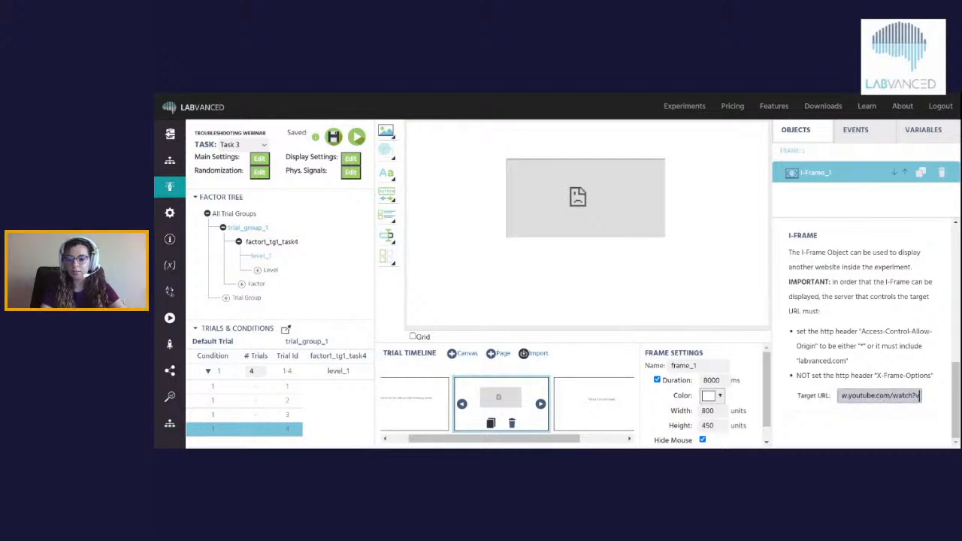
{"action": "key", "text": "Left"}
{"action": "key", "text": "Left"}
{"action": "key", "text": "Left"}
{"action": "key", "text": "Left"}
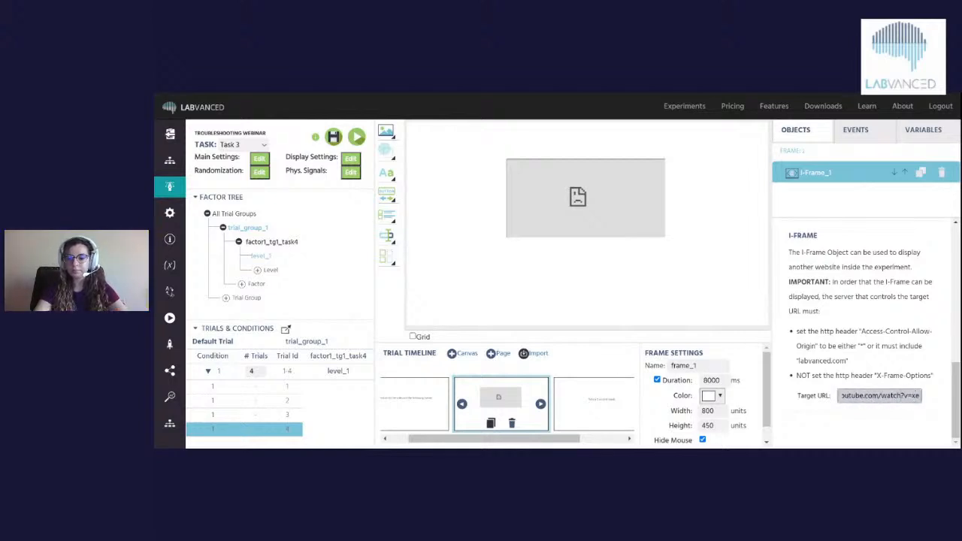
{"action": "key", "text": "shift+Left"}
{"action": "key", "text": "shift+Left"}
{"action": "key", "text": "shift+Left"}
{"action": "key", "text": "shift+Left"}
{"action": "key", "text": "shift+Left"}
{"action": "key", "text": "BackSpace"}
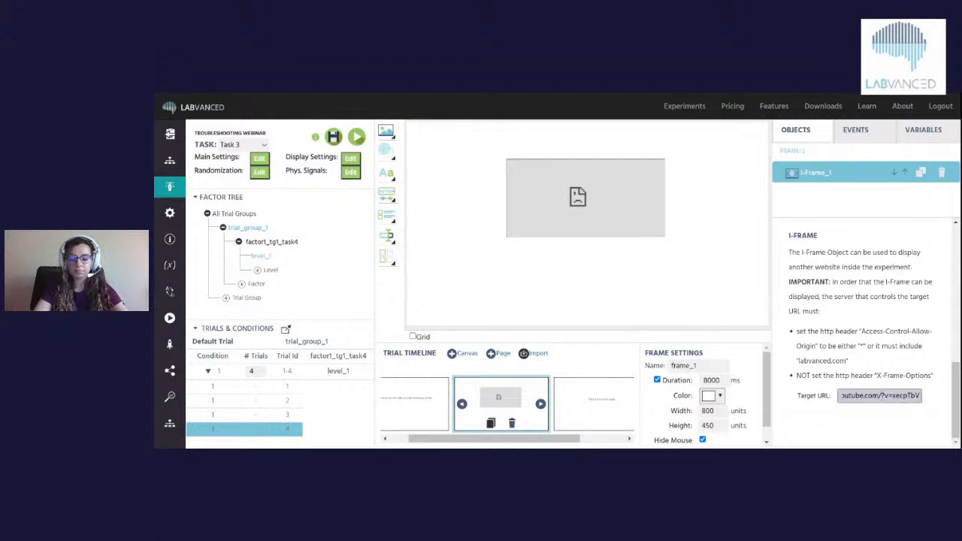
{"action": "type", "text": "embed"}
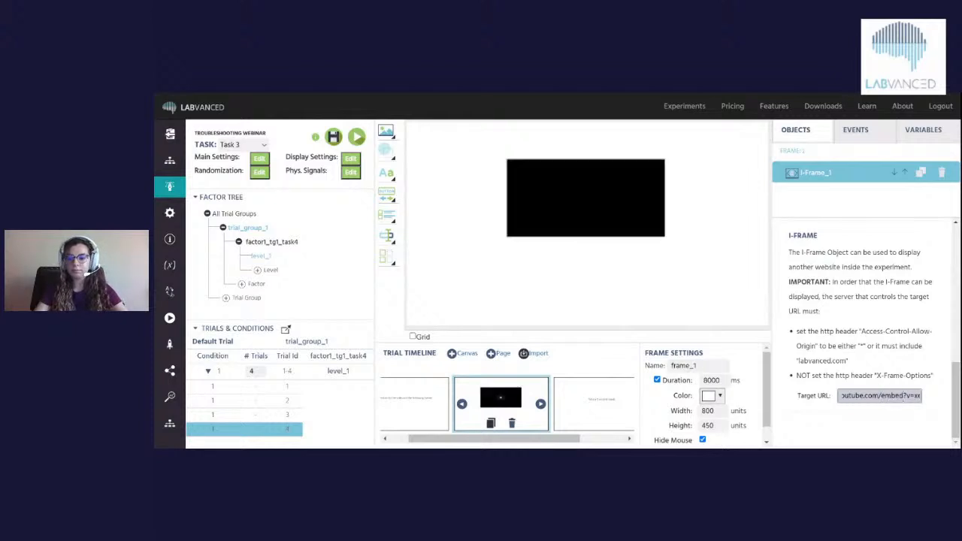
{"action": "left_click", "coordinate": [855, 423]}
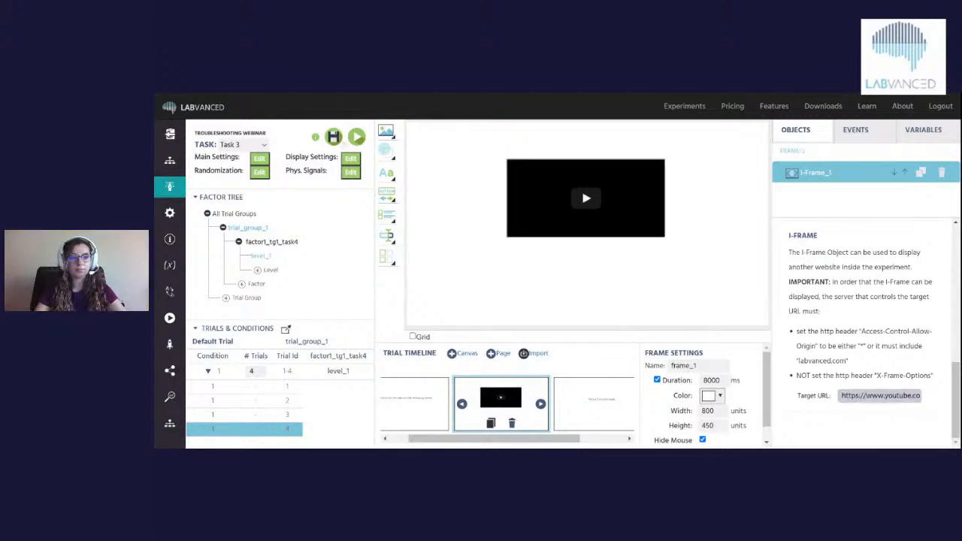
- Check the embedded videos of trials 1 and 2 in the canvas and save the study
{"action": "left_click", "coordinate": [299, 391]}
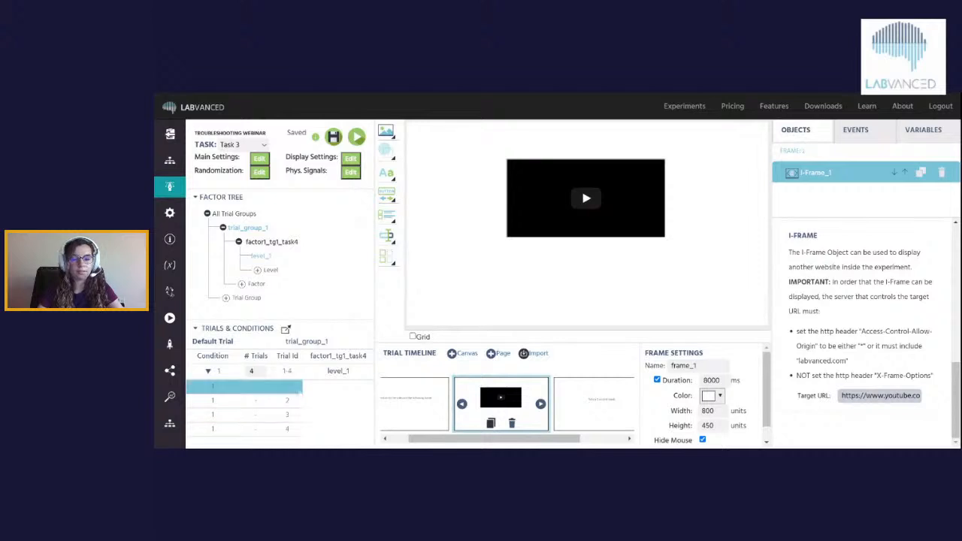
{"action": "left_click", "coordinate": [282, 404]}
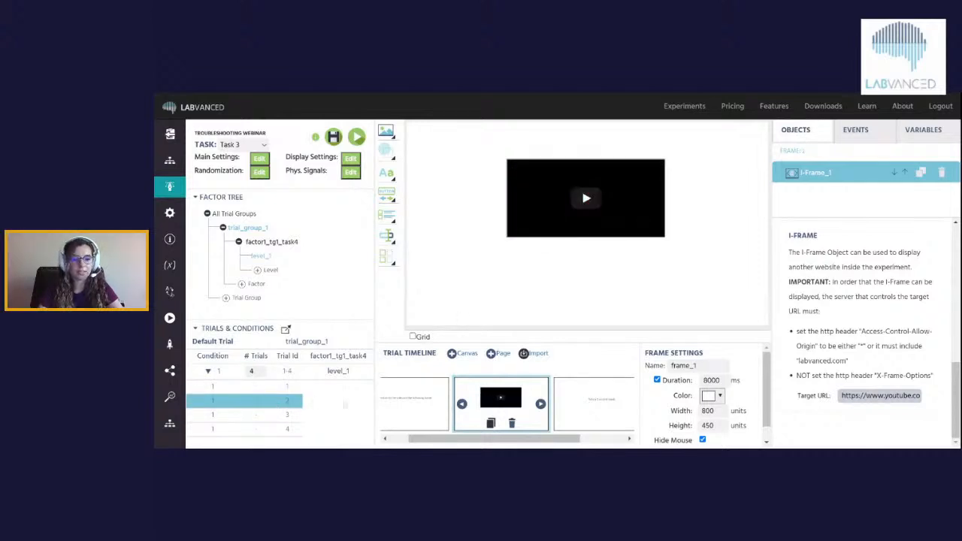
{"action": "left_click", "coordinate": [299, 393], "text": "shift"}
{"action": "left_click", "coordinate": [299, 388]}
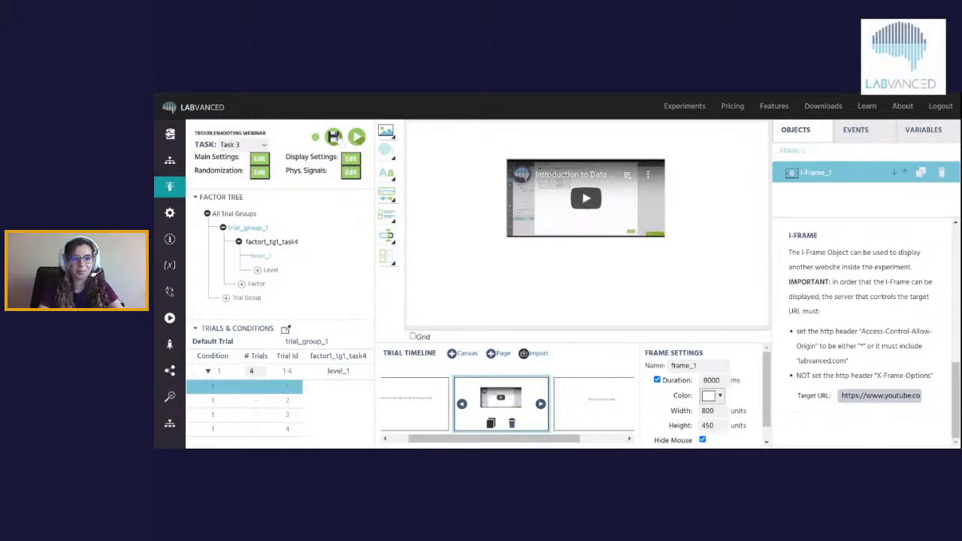
{"action": "left_click", "coordinate": [335, 138]}
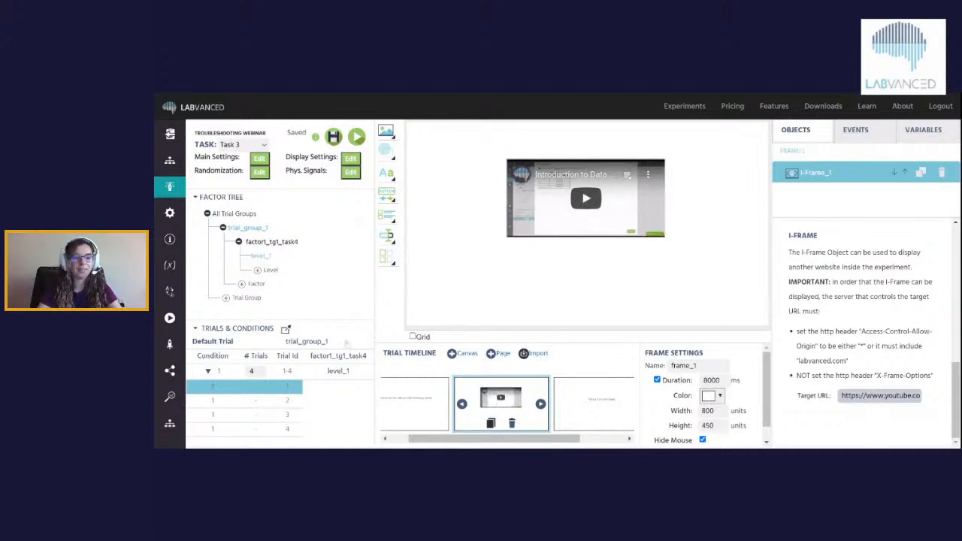
- Compare the I-Frame display in trial_group_1's default trial with trials 1, 2 and 3
{"action": "left_click", "coordinate": [208, 371]}
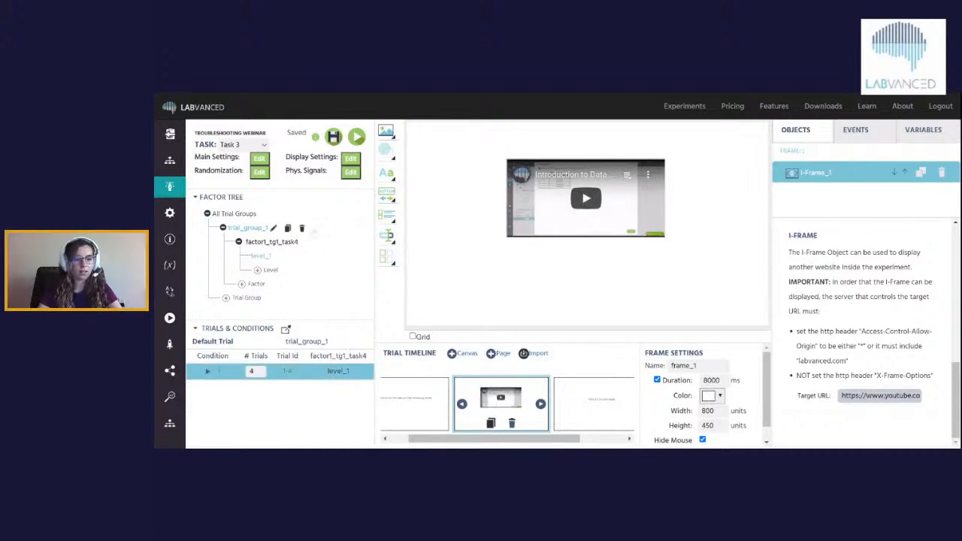
{"action": "left_click", "coordinate": [248, 228]}
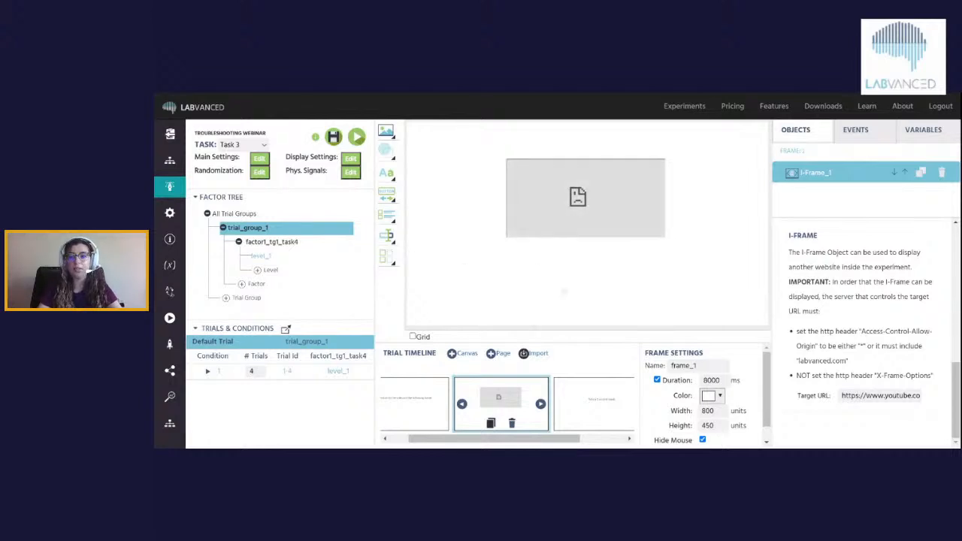
{"action": "left_click", "coordinate": [207, 372]}
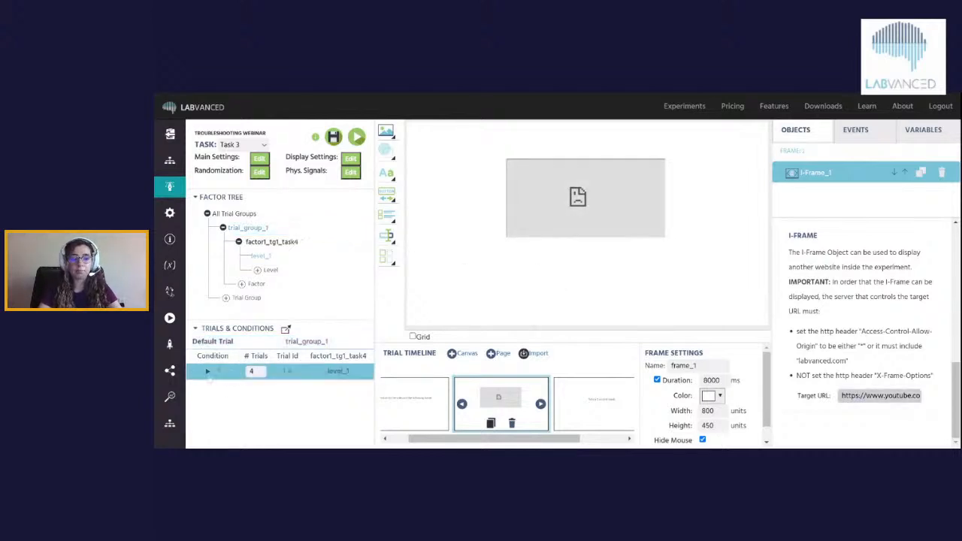
{"action": "left_click", "coordinate": [229, 388]}
{"action": "left_click", "coordinate": [257, 401]}
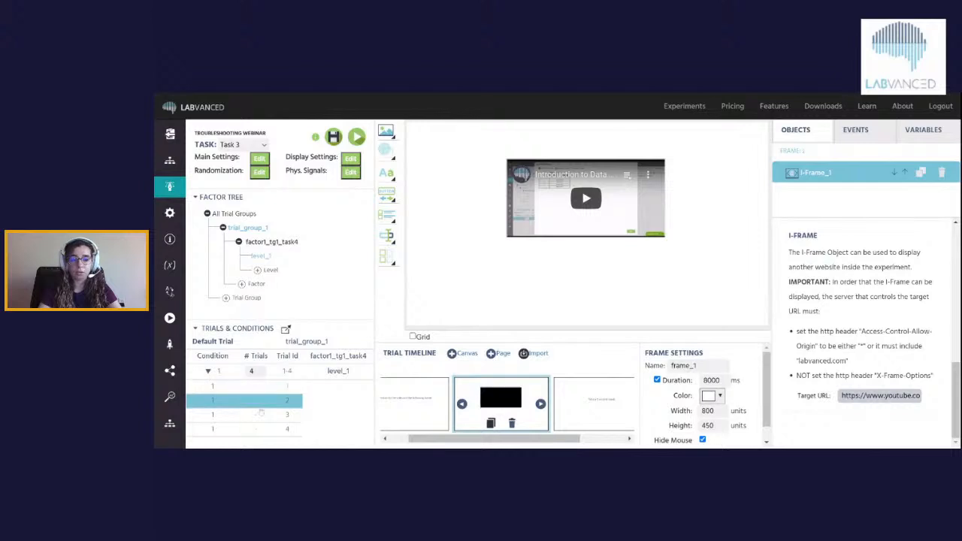
{"action": "left_click", "coordinate": [263, 415]}
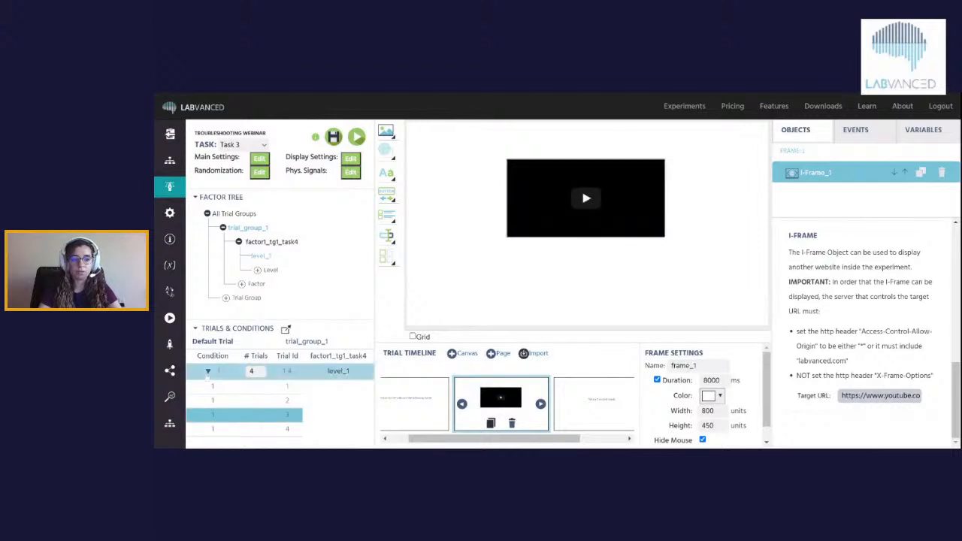
{"action": "left_click", "coordinate": [208, 372]}
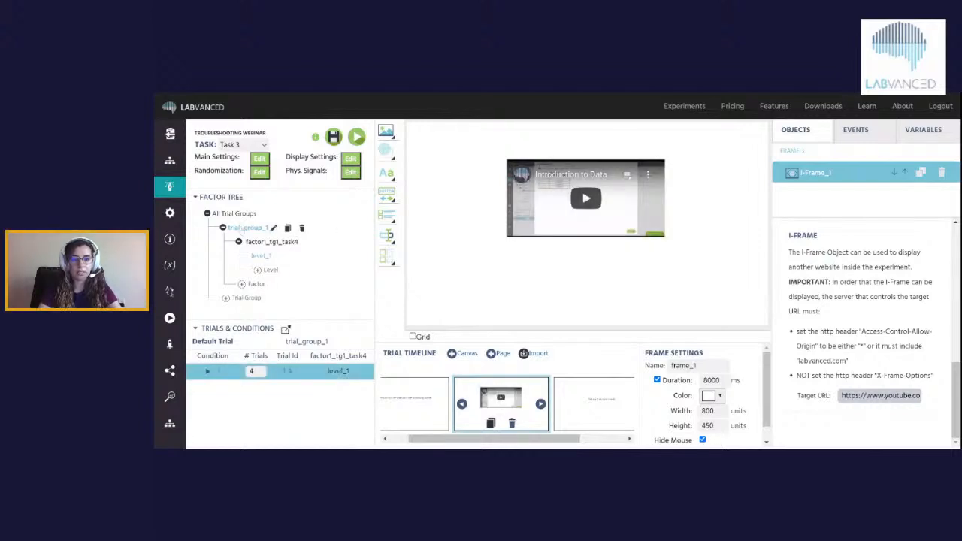
{"action": "left_click", "coordinate": [246, 227]}
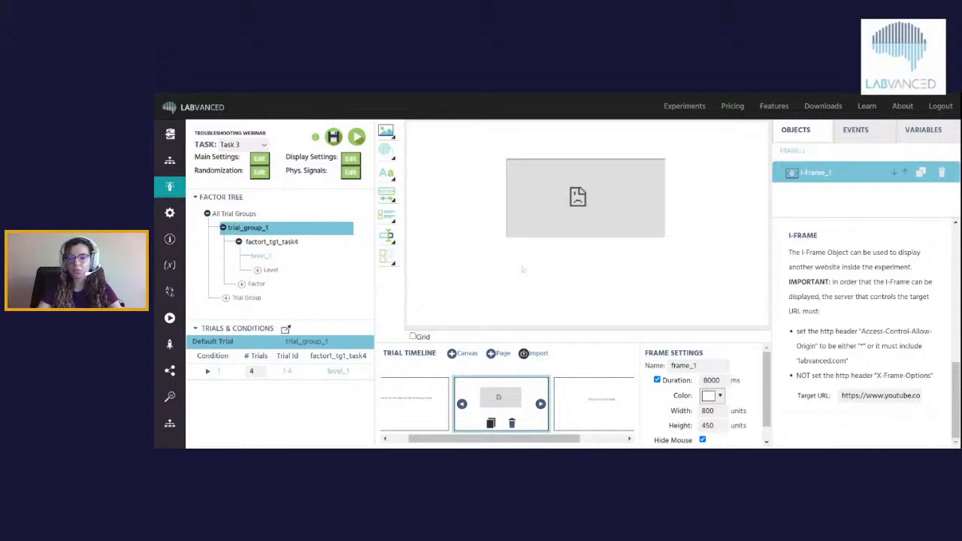
- Open Frame_3, the instruction frame at the start of the default trial's timeline, and save the study
{"action": "left_click", "coordinate": [621, 441]}
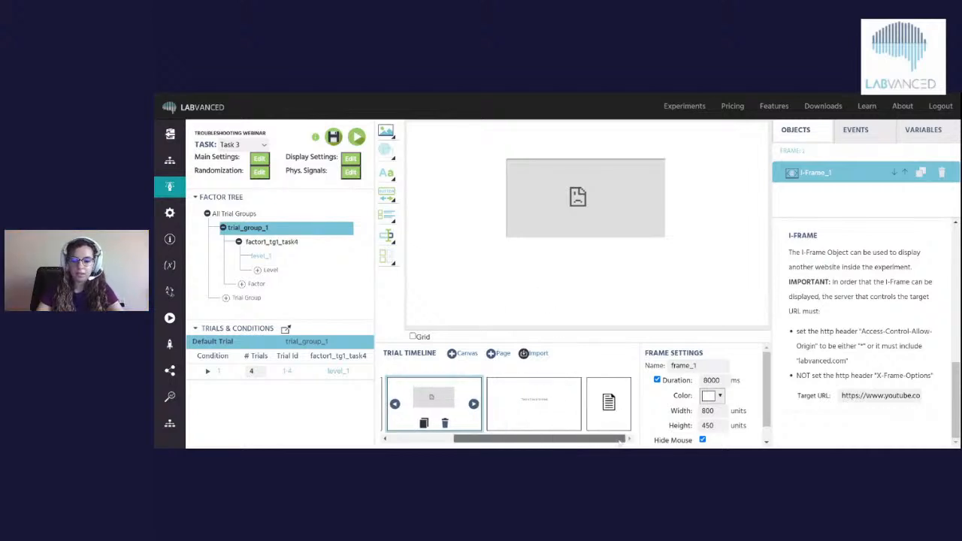
{"action": "left_click_drag", "start_coordinate": [621, 442], "coordinate": [554, 442]}
{"action": "left_click", "coordinate": [438, 392]}
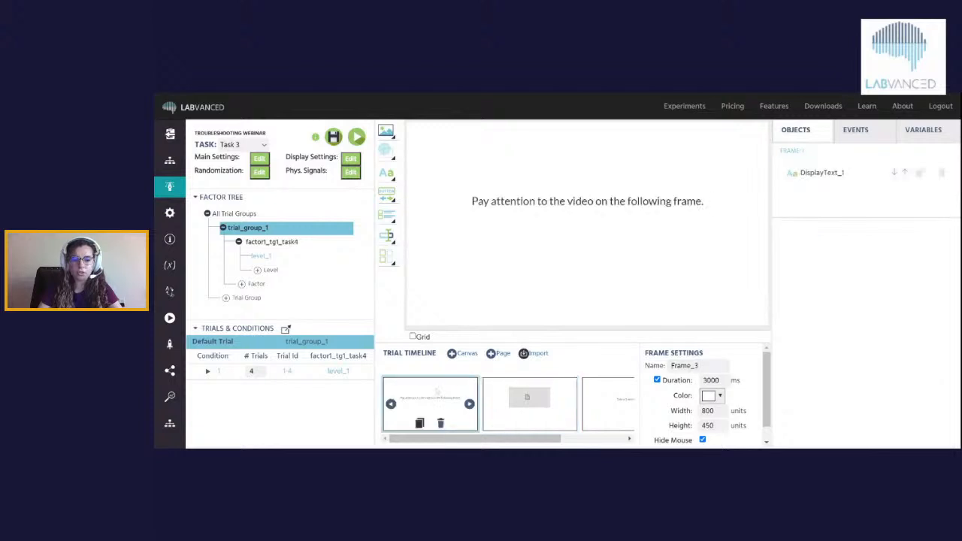
{"action": "left_click", "coordinate": [337, 138]}
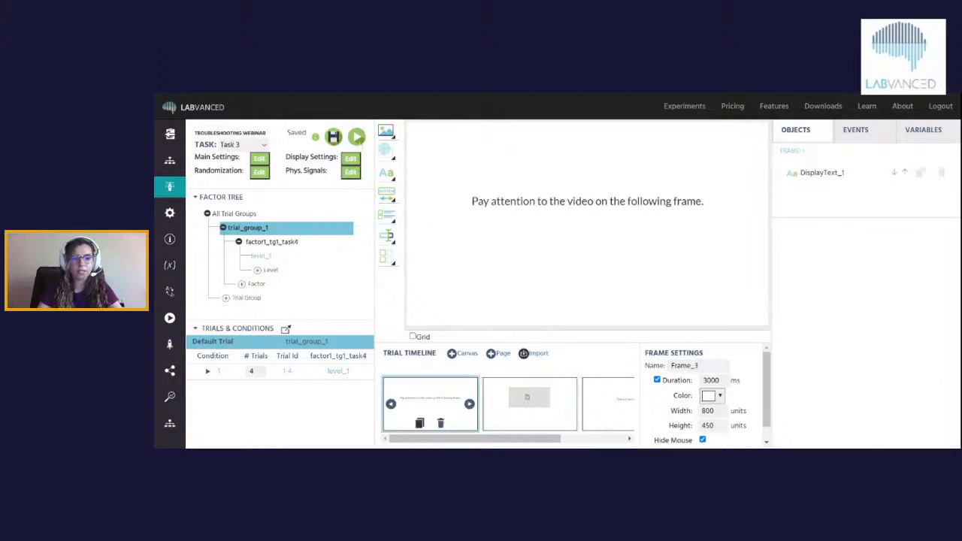
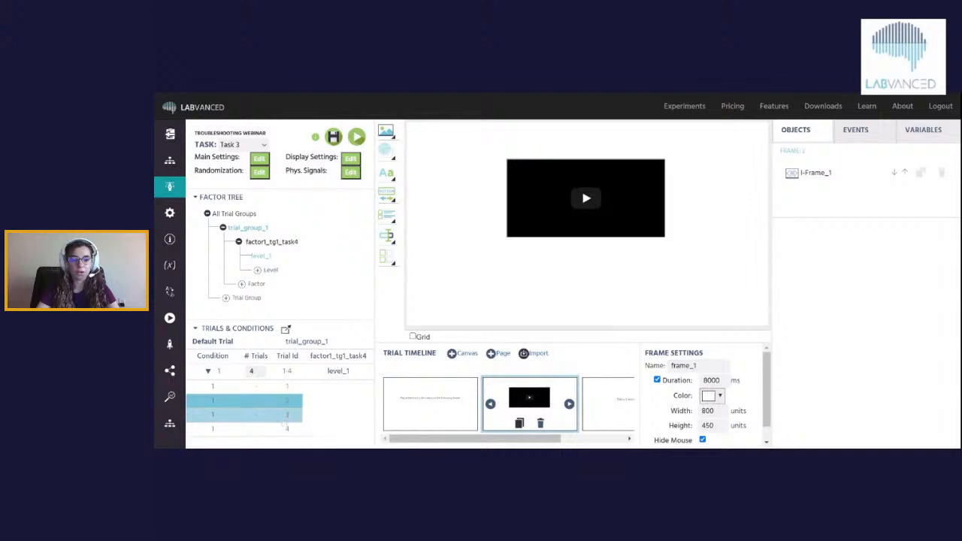
- In frame_1 of trial_group_1's default trial, create a frame event named "stop video"
{"action": "left_click", "coordinate": [286, 430]}
{"action": "left_click", "coordinate": [208, 371]}
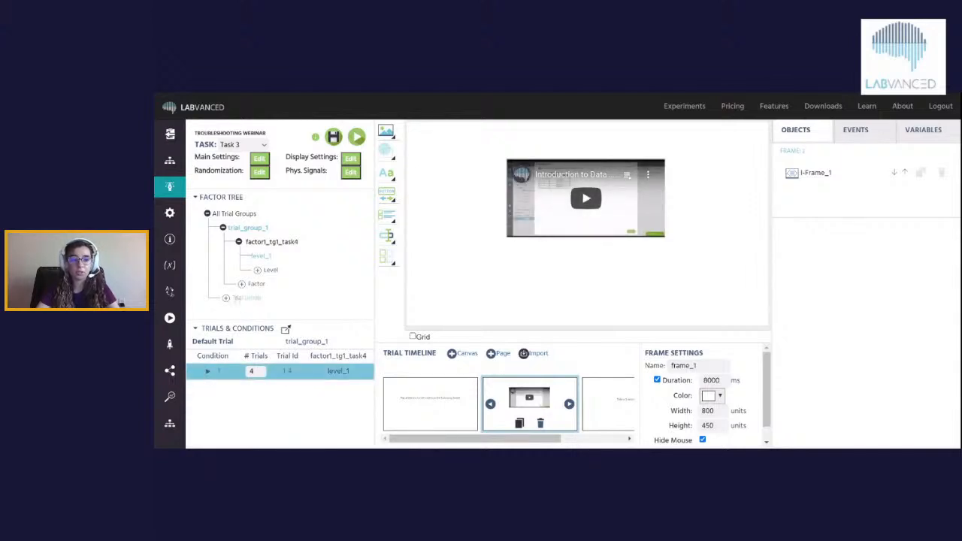
{"action": "left_click", "coordinate": [248, 227]}
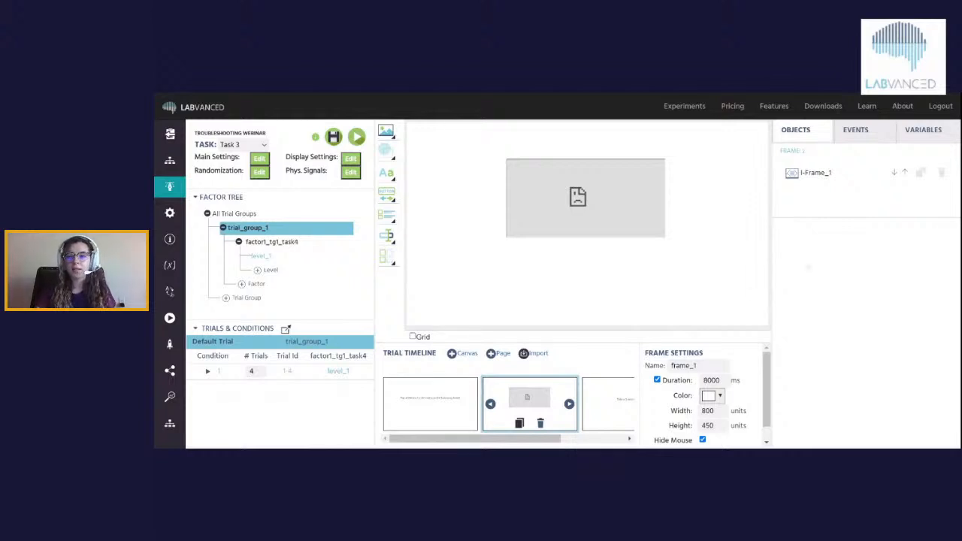
{"action": "left_click", "coordinate": [863, 129]}
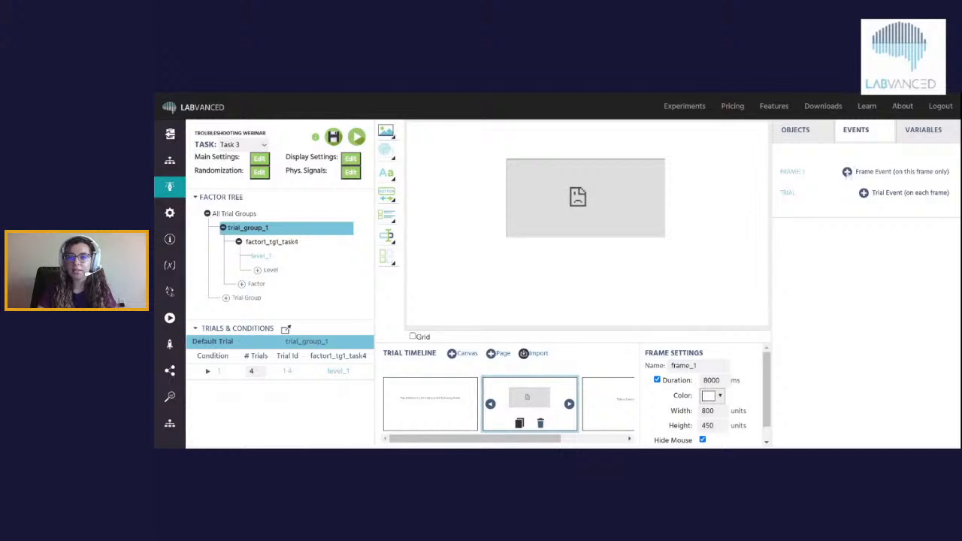
{"action": "left_click", "coordinate": [848, 172]}
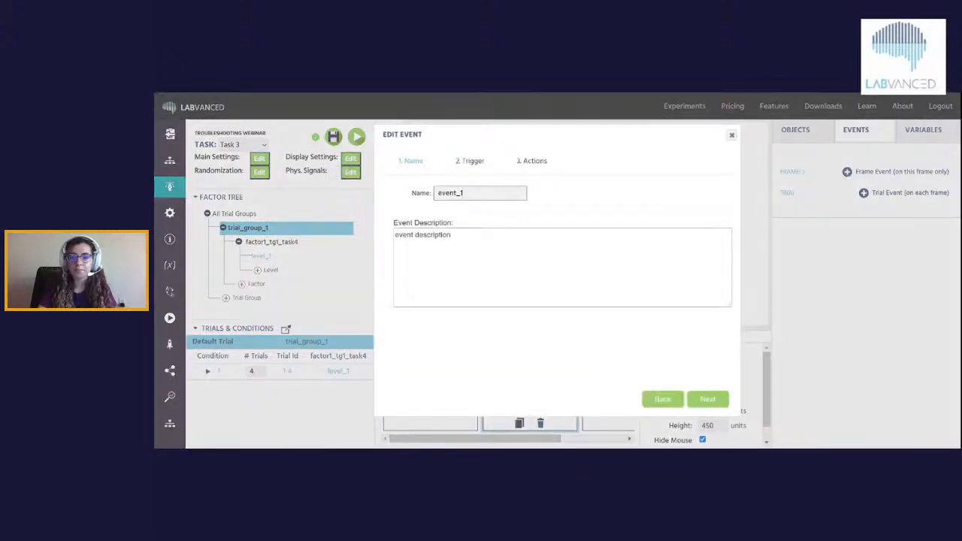
{"action": "key", "text": "BackSpace"}
{"action": "key", "text": "BackSpace"}
{"action": "key", "text": "BackSpace"}
{"action": "key", "text": "BackSpace"}
{"action": "key", "text": "BackSpace"}
{"action": "key", "text": "BackSpace"}
{"action": "key", "text": "BackSpace"}
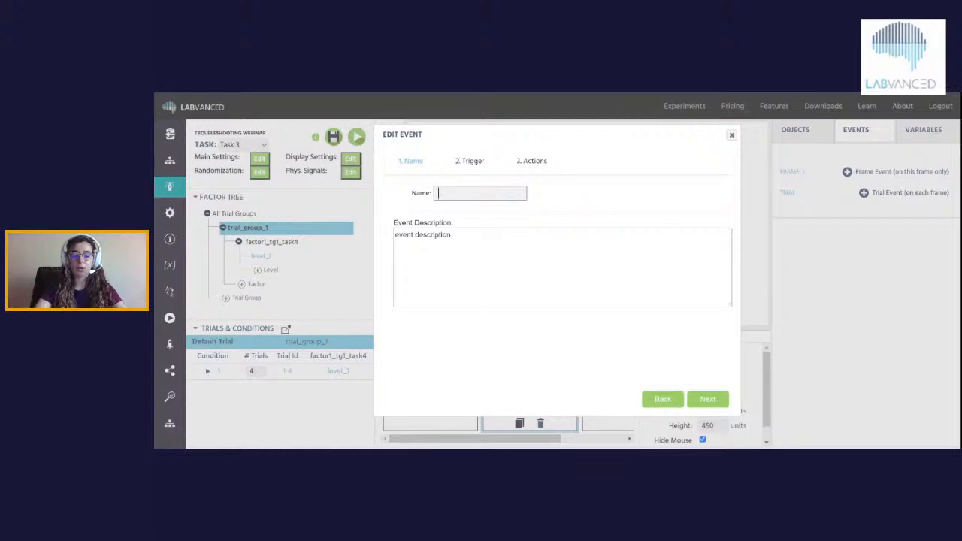
{"action": "type", "text": "stop video"}
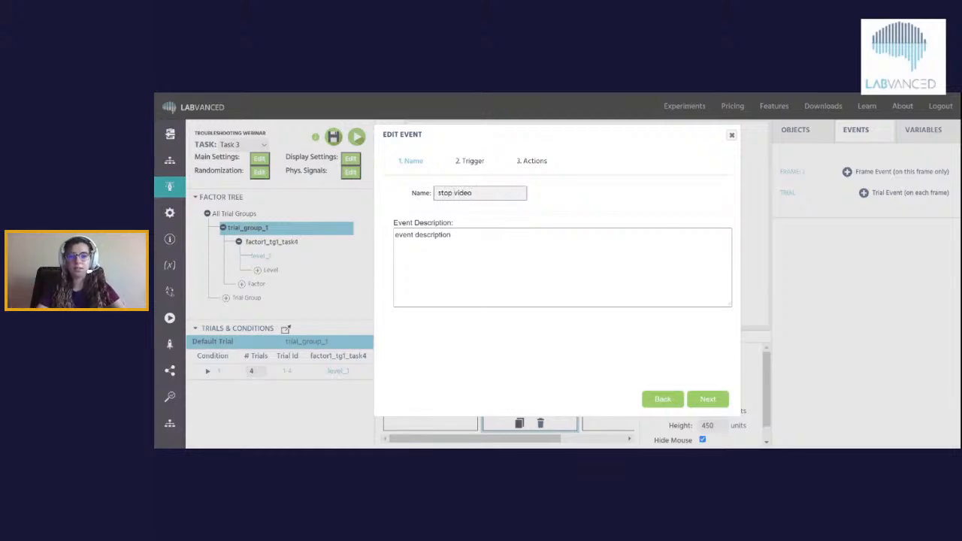
{"action": "left_click", "coordinate": [718, 399]}
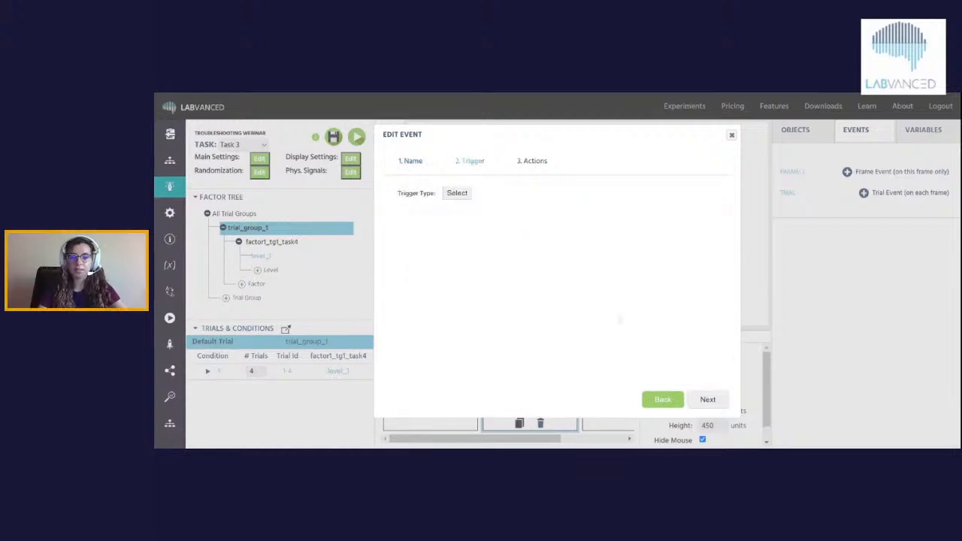
- Set the "stop video" event's trigger to the end of the frame
{"action": "left_click", "coordinate": [460, 192]}
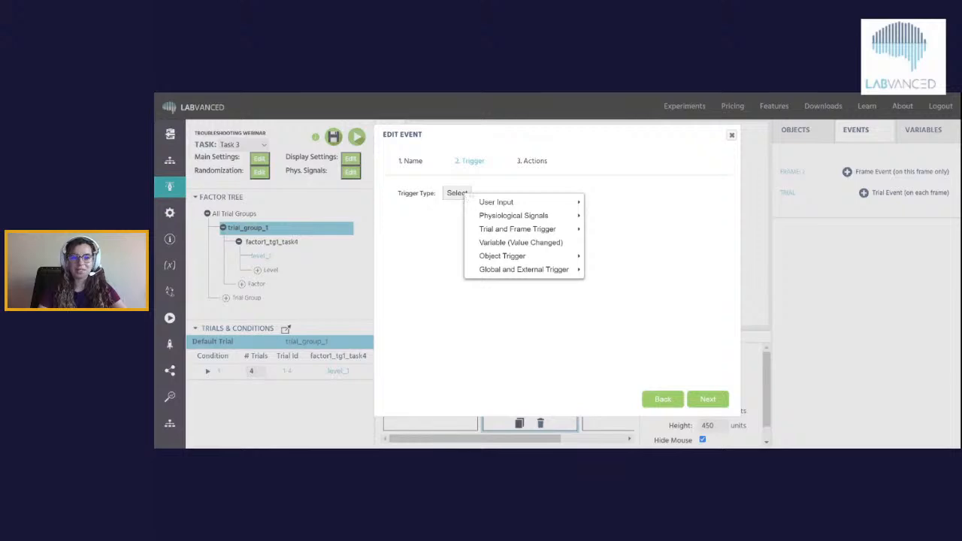
{"action": "mouse_move", "coordinate": [526, 228]}
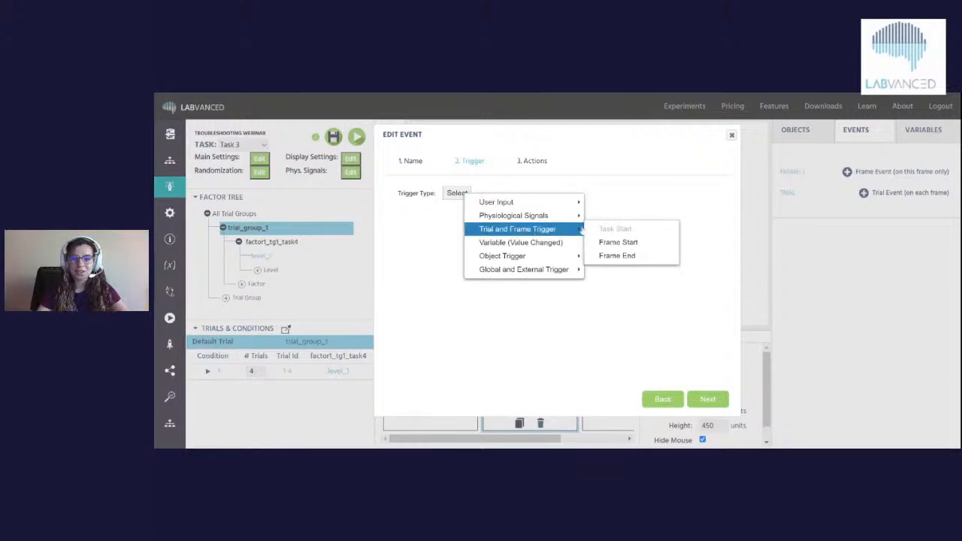
{"action": "left_click", "coordinate": [615, 257]}
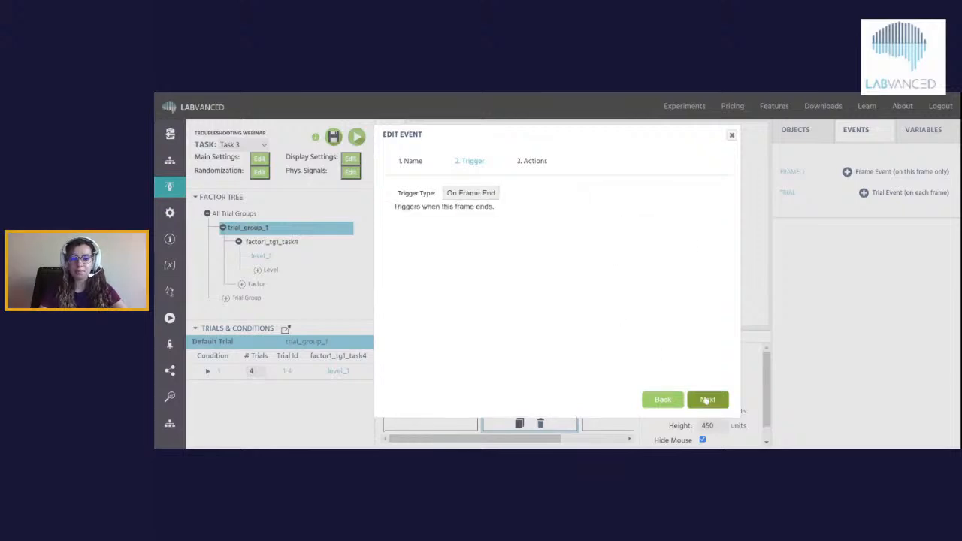
{"action": "left_click", "coordinate": [708, 400]}
- Try a Control Audio/Video Obj action for the "stop video" event, then delete the action
{"action": "left_click", "coordinate": [430, 194]}
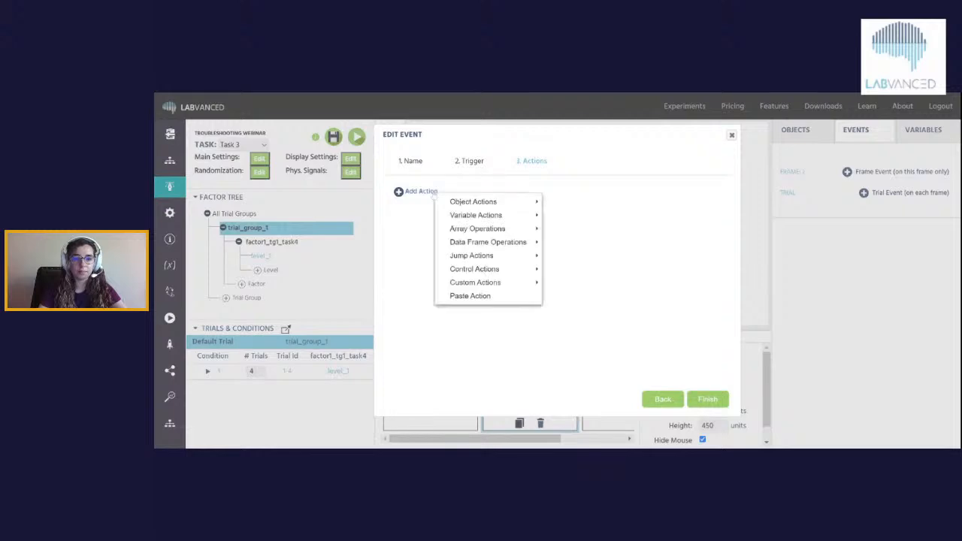
{"action": "mouse_move", "coordinate": [468, 204]}
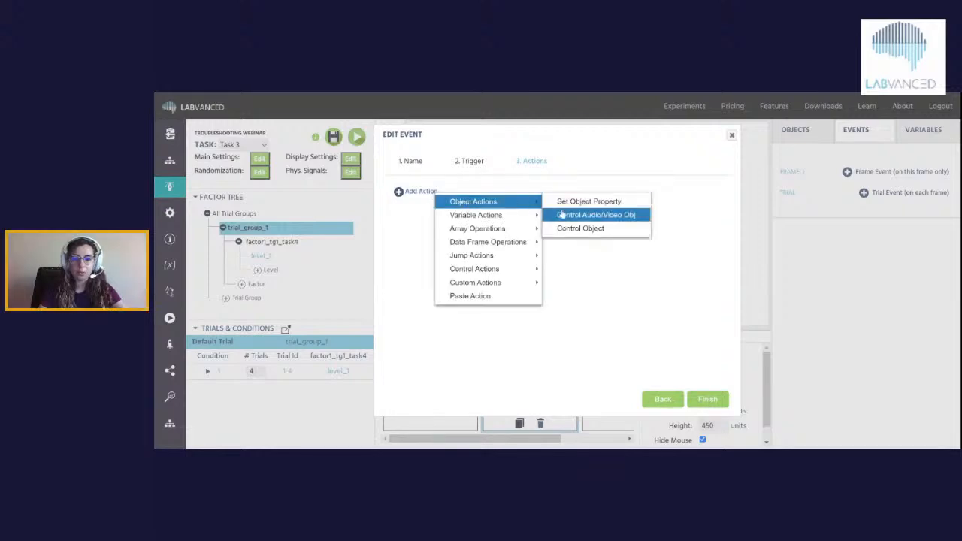
{"action": "left_click", "coordinate": [563, 216]}
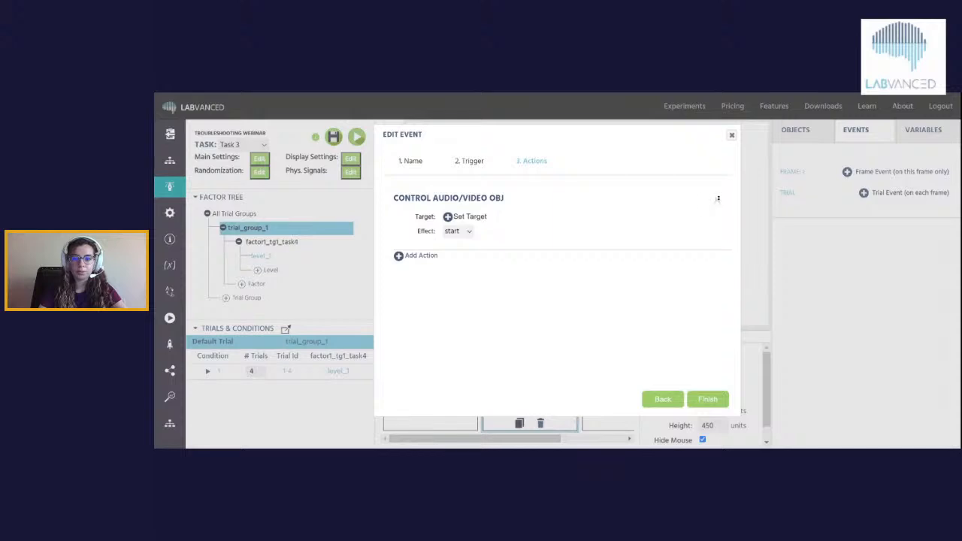
{"action": "left_click", "coordinate": [718, 199]}
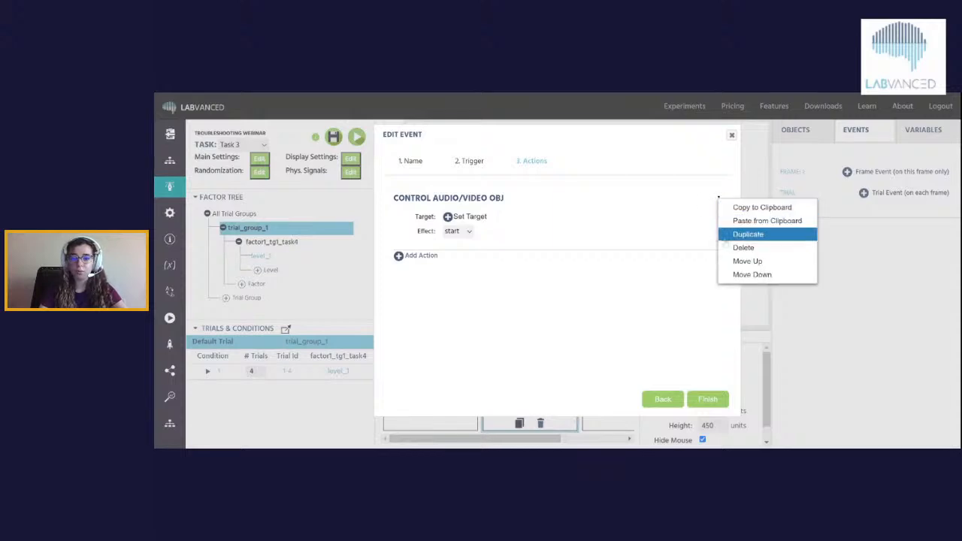
{"action": "left_click", "coordinate": [744, 247]}
- Try a Control Object action for the "stop video" event, check its available targets, and delete the action
{"action": "left_click", "coordinate": [418, 191]}
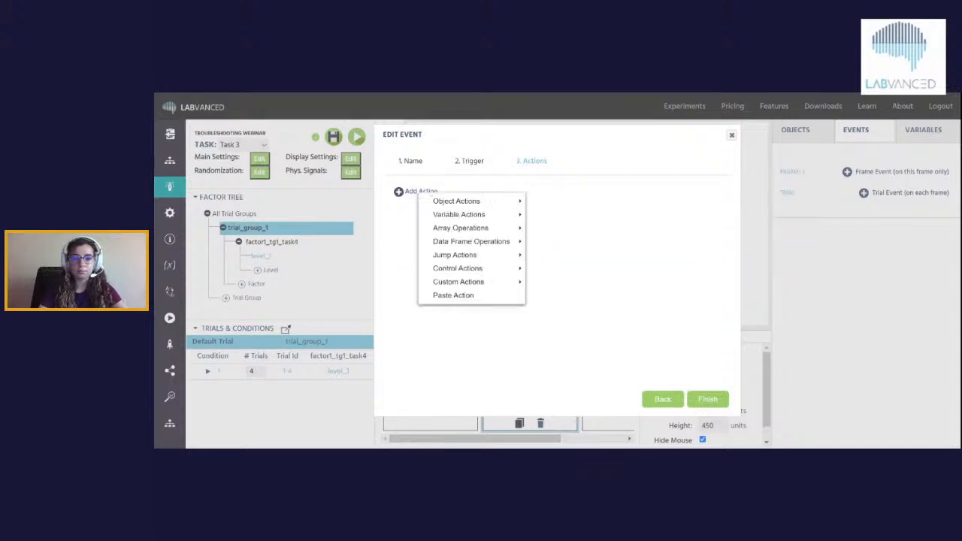
{"action": "mouse_move", "coordinate": [483, 203]}
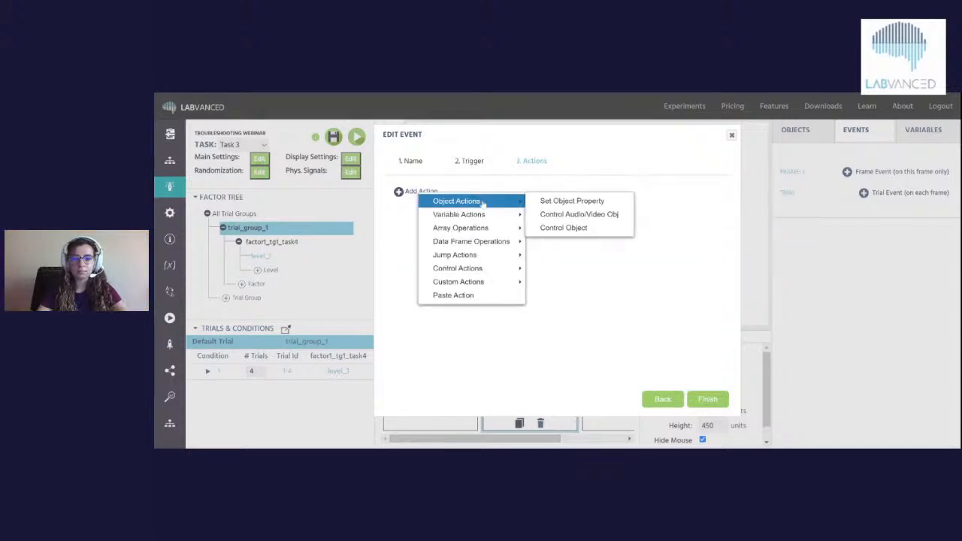
{"action": "left_click", "coordinate": [557, 228]}
{"action": "left_click", "coordinate": [470, 217]}
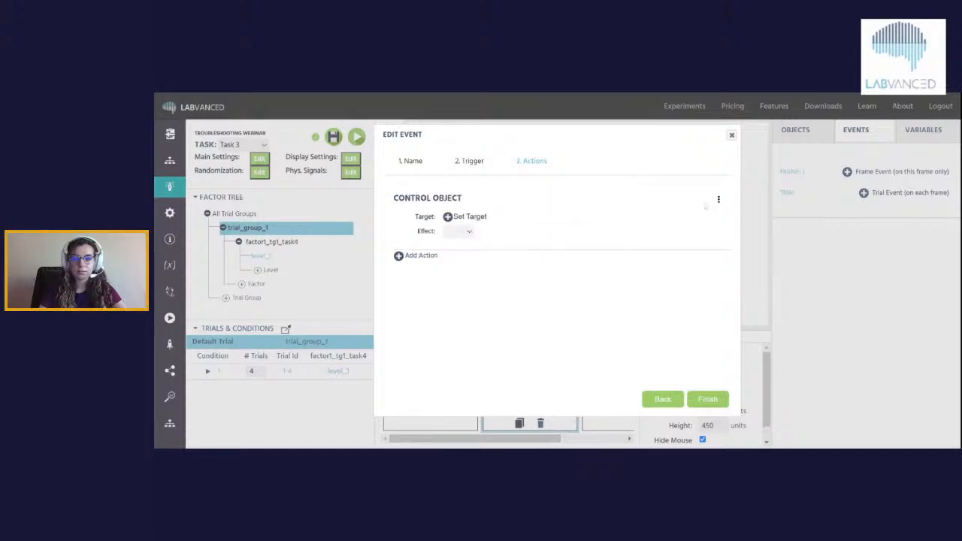
{"action": "left_click", "coordinate": [718, 200]}
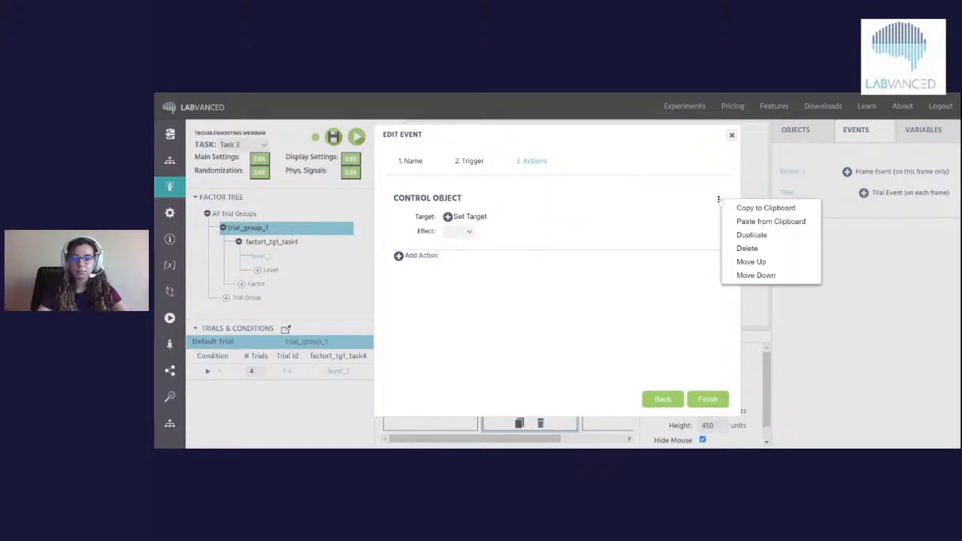
{"action": "left_click", "coordinate": [747, 248]}
- Look through the jump, custom and object action types for the "stop video" event and discard the event
{"action": "left_click", "coordinate": [418, 192]}
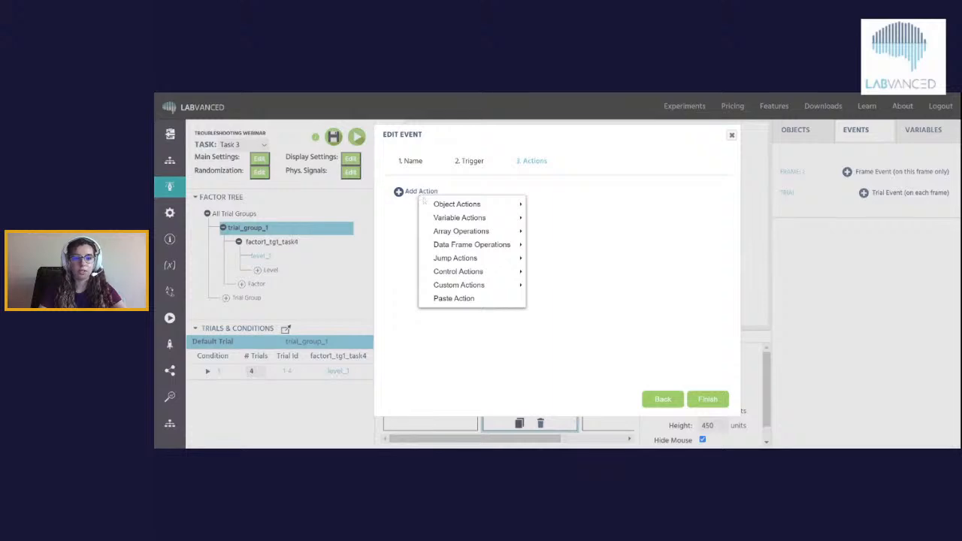
{"action": "mouse_move", "coordinate": [498, 251]}
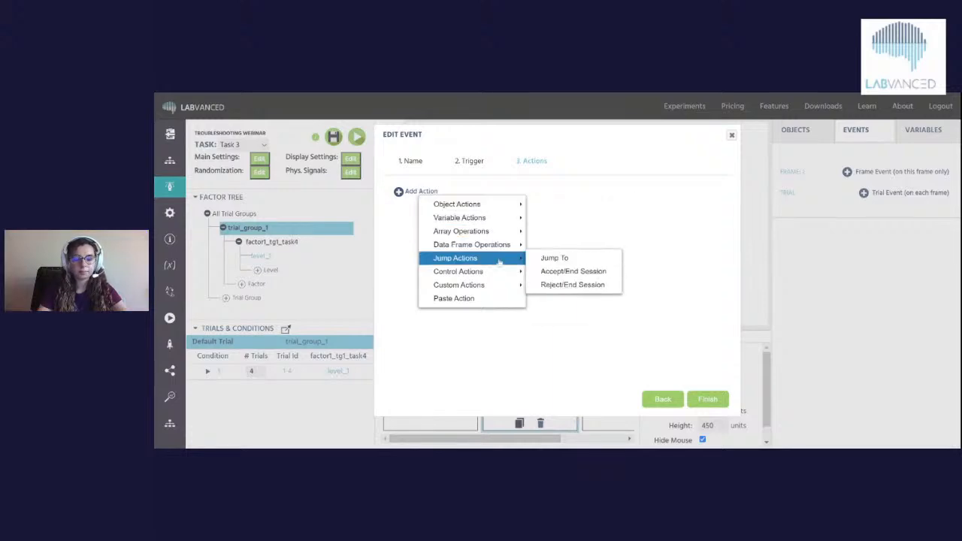
{"action": "mouse_move", "coordinate": [502, 273]}
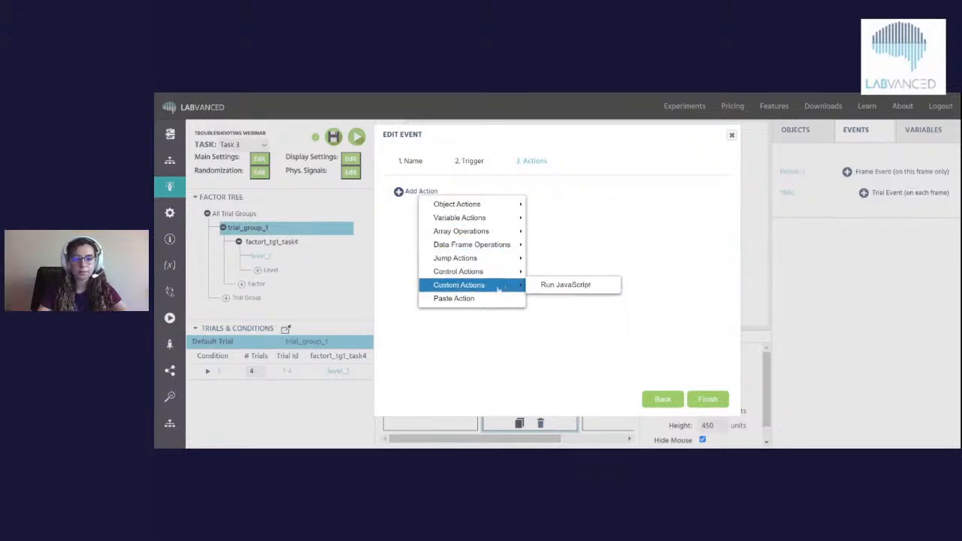
{"action": "mouse_move", "coordinate": [479, 220]}
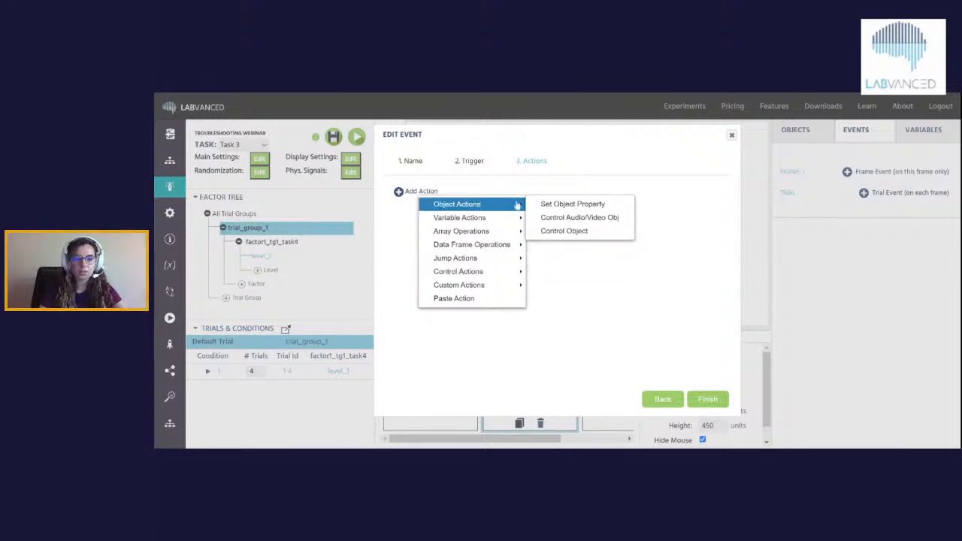
{"action": "left_click", "coordinate": [525, 183]}
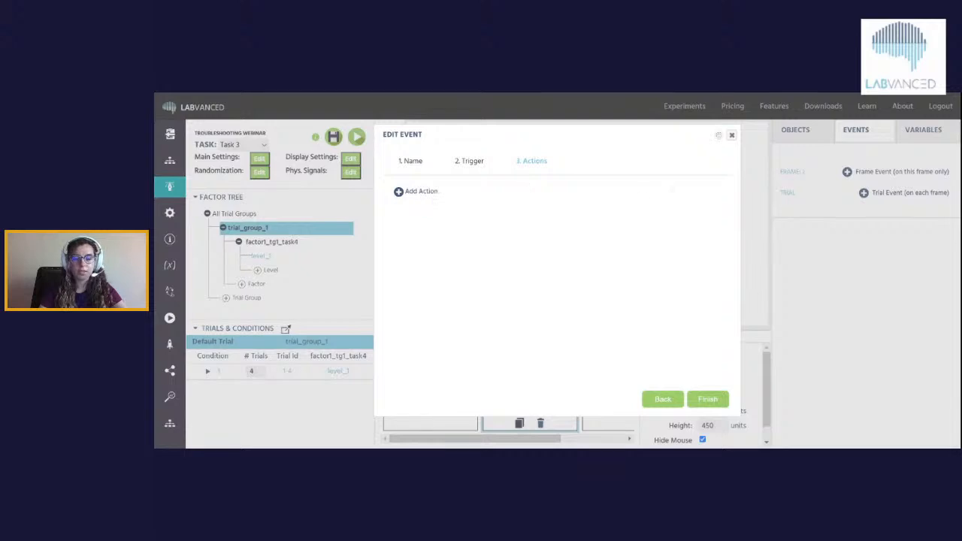
{"action": "left_click", "coordinate": [732, 135]}
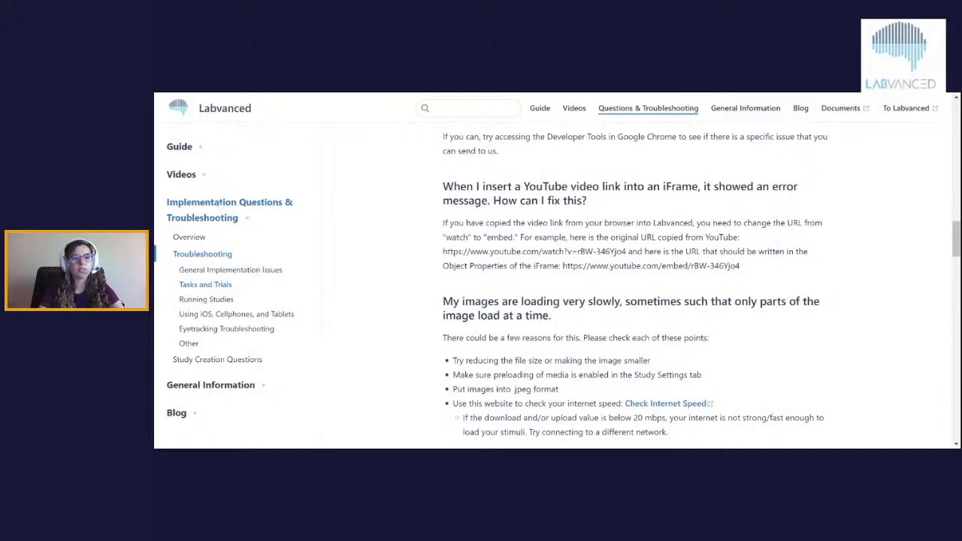
- In the Labvanced documentation, open the Objects page of the guide's Task Editor section
{"action": "left_click", "coordinate": [219, 205]}
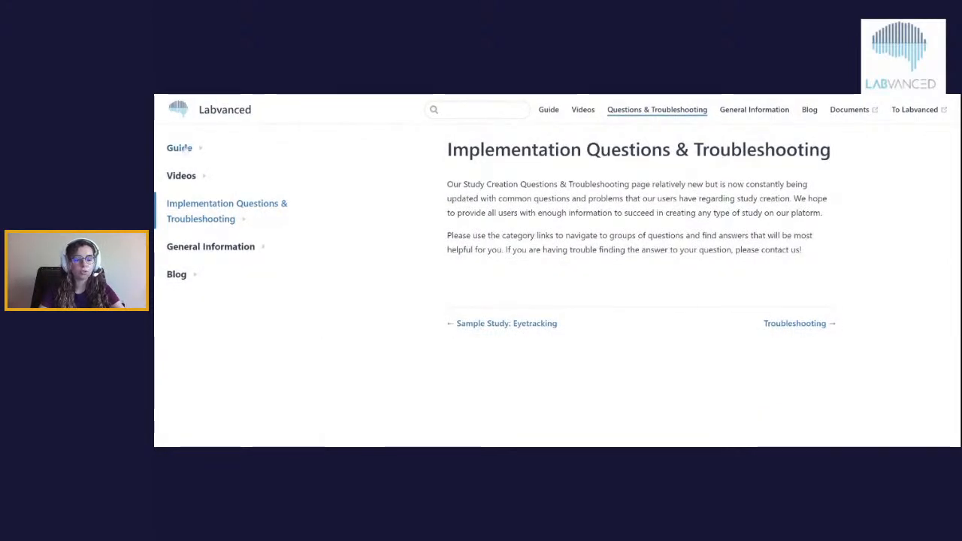
{"action": "left_click", "coordinate": [183, 147]}
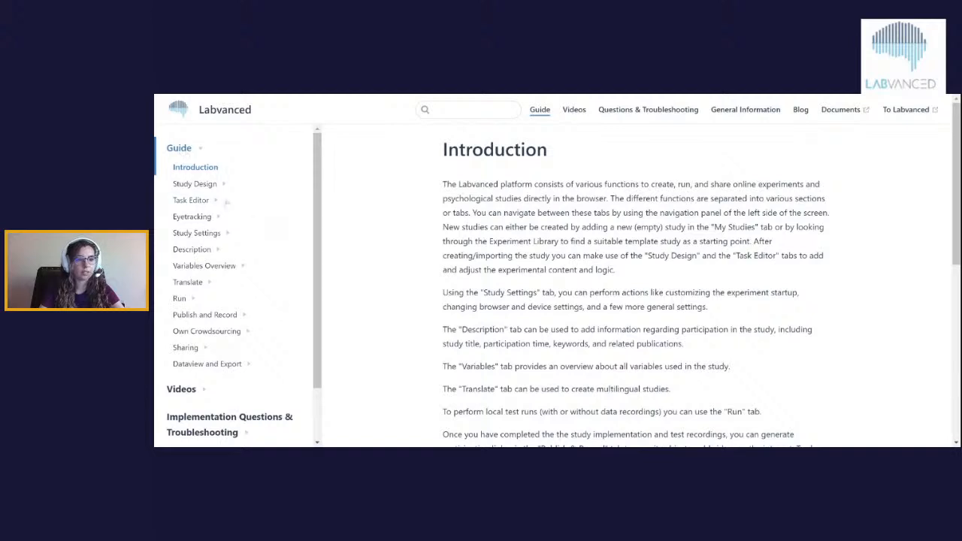
{"action": "left_click", "coordinate": [191, 200]}
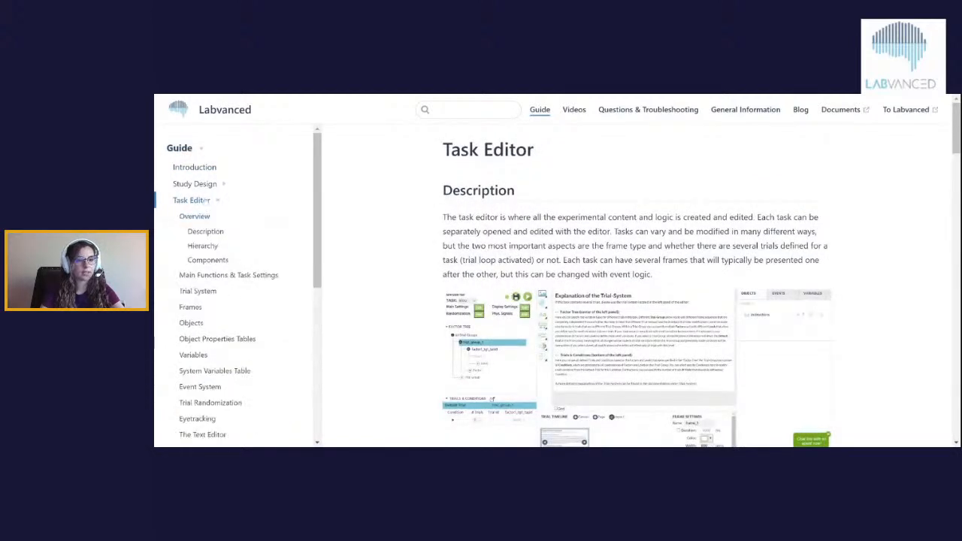
{"action": "scroll", "coordinate": [233, 240], "scroll_direction": "down", "scroll_amount": 1}
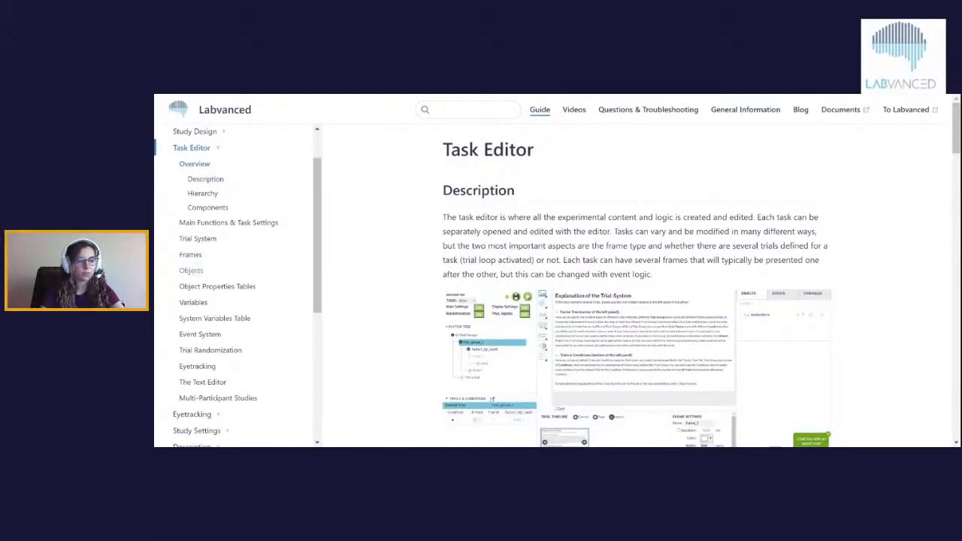
{"action": "left_click", "coordinate": [191, 271]}
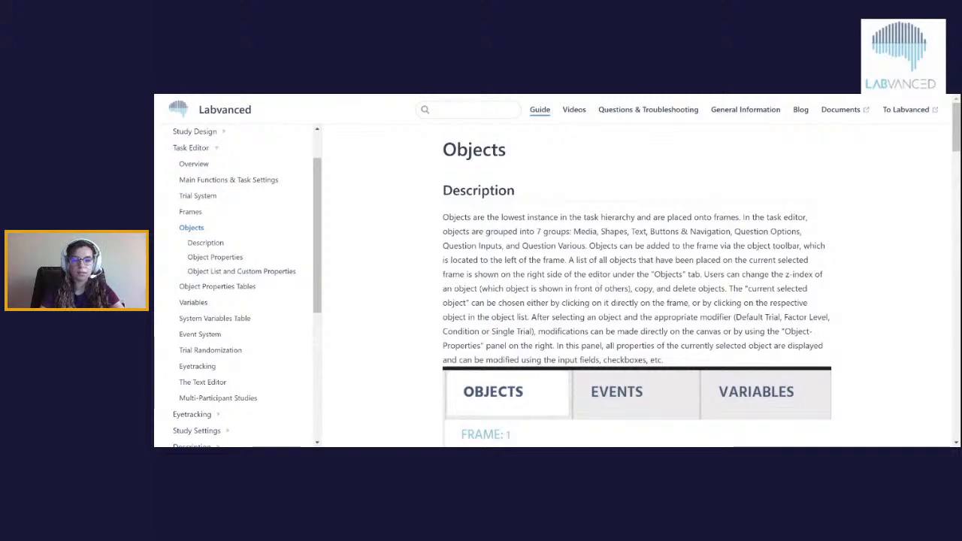
- Read the Media Objects list on the Objects page, focusing on the I-Frame Object description and its display requirements
{"action": "scroll", "coordinate": [597, 280], "scroll_direction": "down", "scroll_amount": 9}
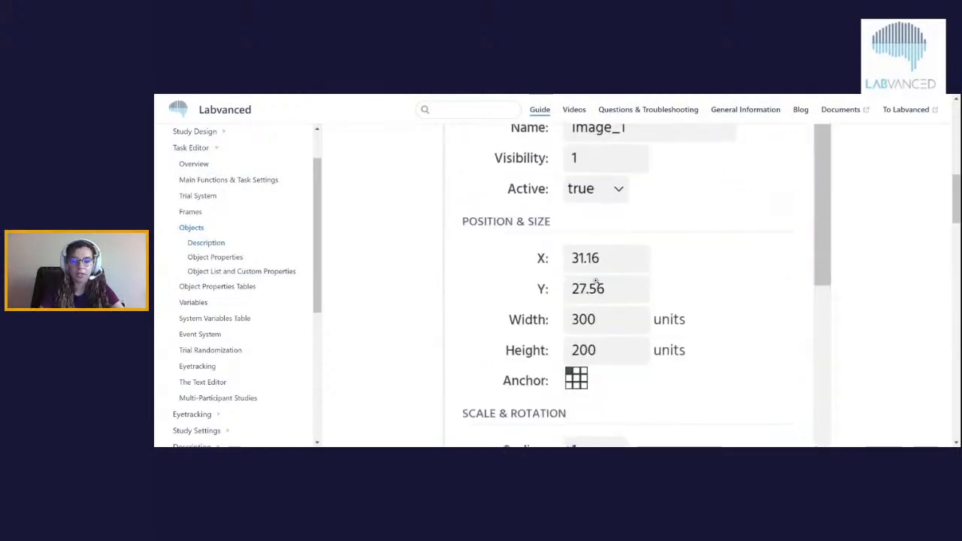
{"action": "scroll", "coordinate": [597, 279], "scroll_direction": "down", "scroll_amount": 3}
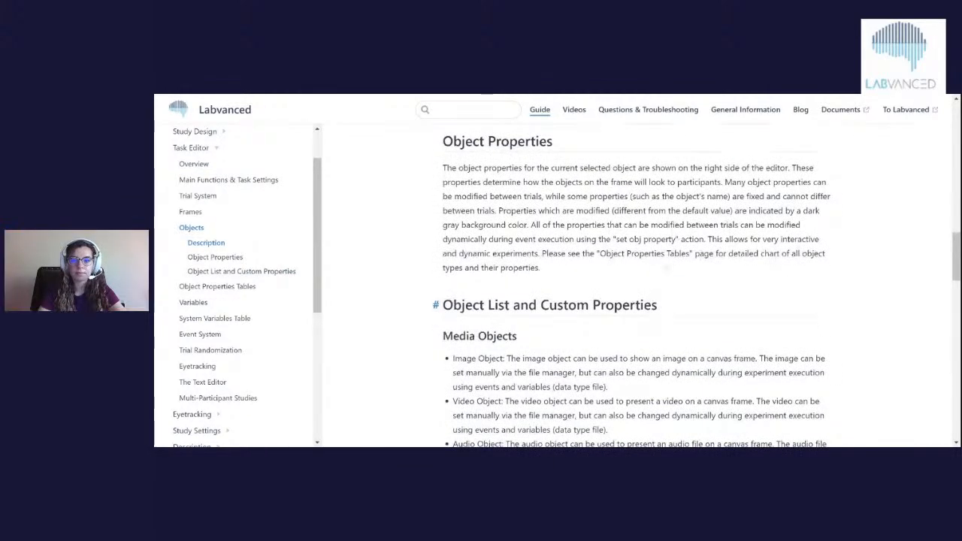
{"action": "scroll", "coordinate": [666, 266], "scroll_direction": "down", "scroll_amount": 3}
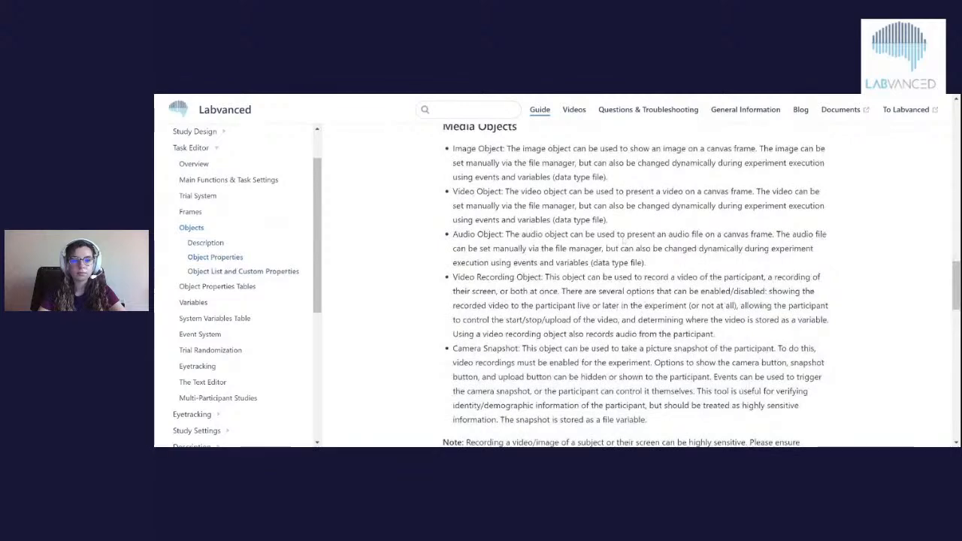
{"action": "scroll", "coordinate": [636, 286], "scroll_direction": "down", "scroll_amount": 3}
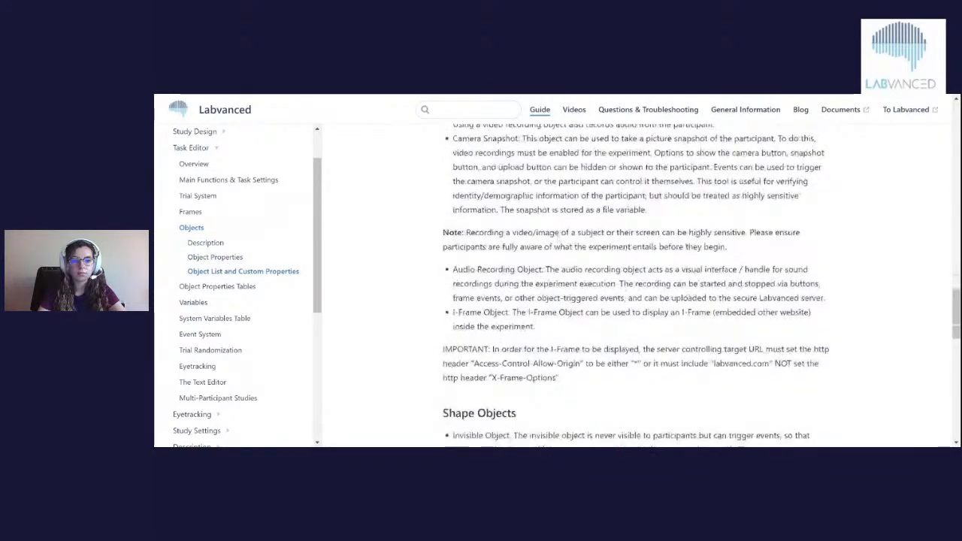
{"action": "scroll", "coordinate": [636, 285], "scroll_direction": "down", "scroll_amount": 1}
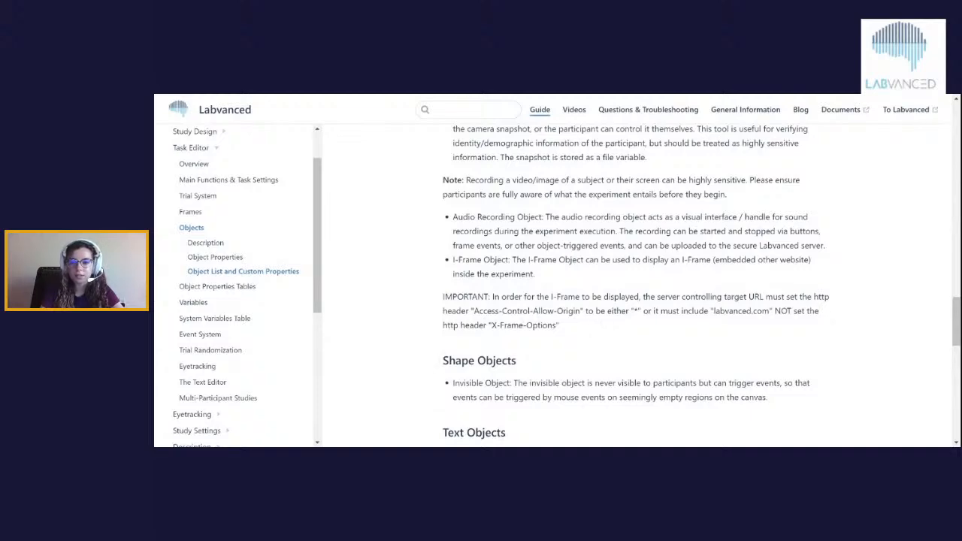
{"action": "scroll", "coordinate": [582, 292], "scroll_direction": "down", "scroll_amount": 1}
{"action": "scroll", "coordinate": [582, 292], "scroll_direction": "down", "scroll_amount": 2}
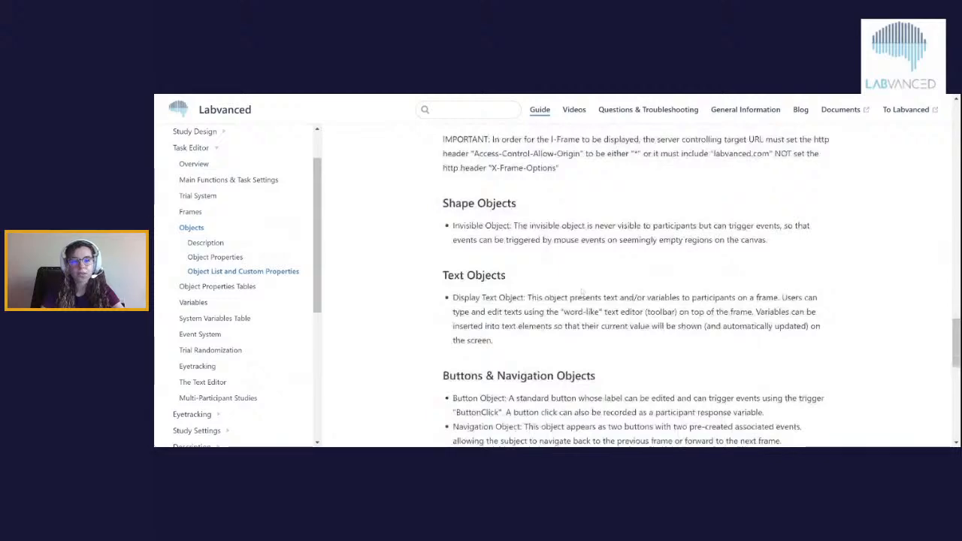
{"action": "scroll", "coordinate": [582, 292], "scroll_direction": "up", "scroll_amount": 3}
{"action": "scroll", "coordinate": [582, 291], "scroll_direction": "up", "scroll_amount": 2}
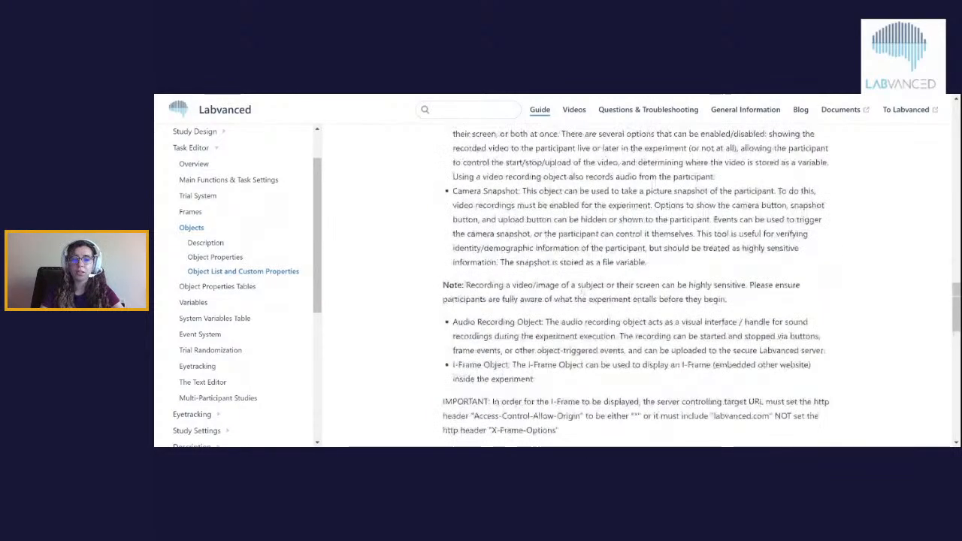
{"action": "scroll", "coordinate": [582, 292], "scroll_direction": "down", "scroll_amount": 2}
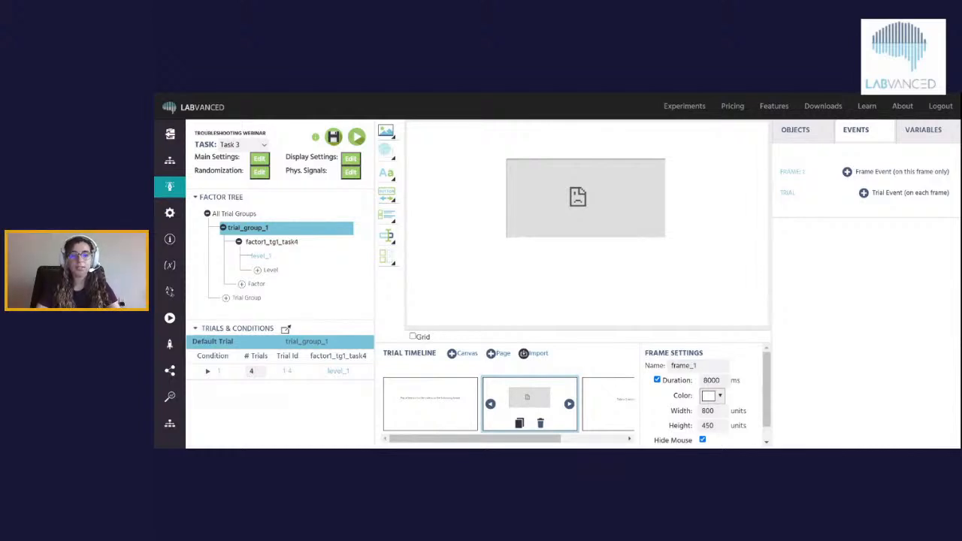
- Back in the study editor, open the End task from the study design and start a test run of the study
{"action": "left_click", "coordinate": [450, 392]}
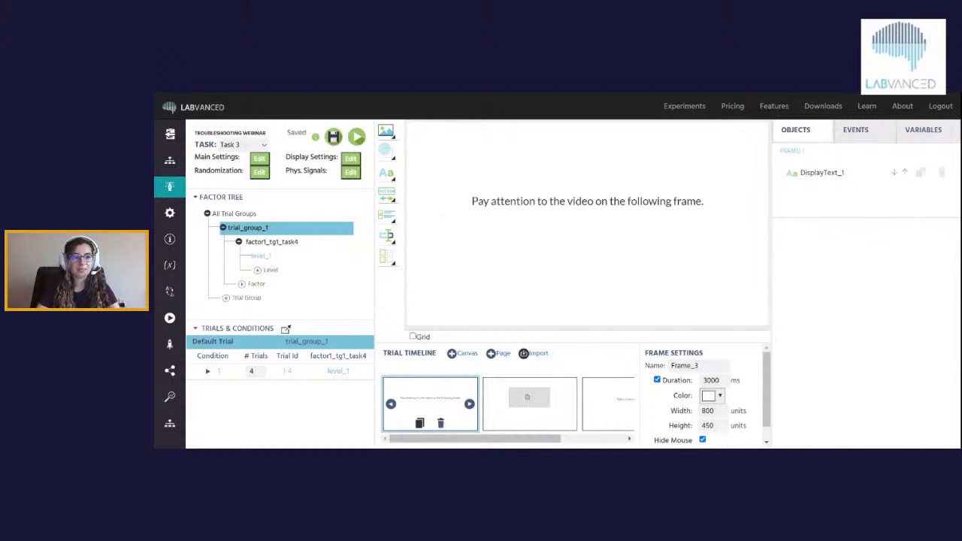
{"action": "left_click", "coordinate": [161, 168]}
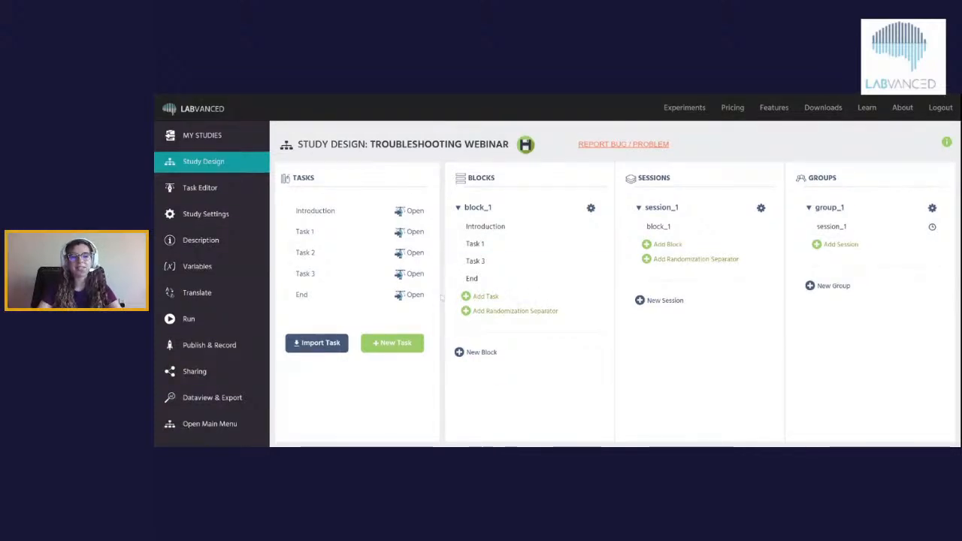
{"action": "mouse_move", "coordinate": [423, 299]}
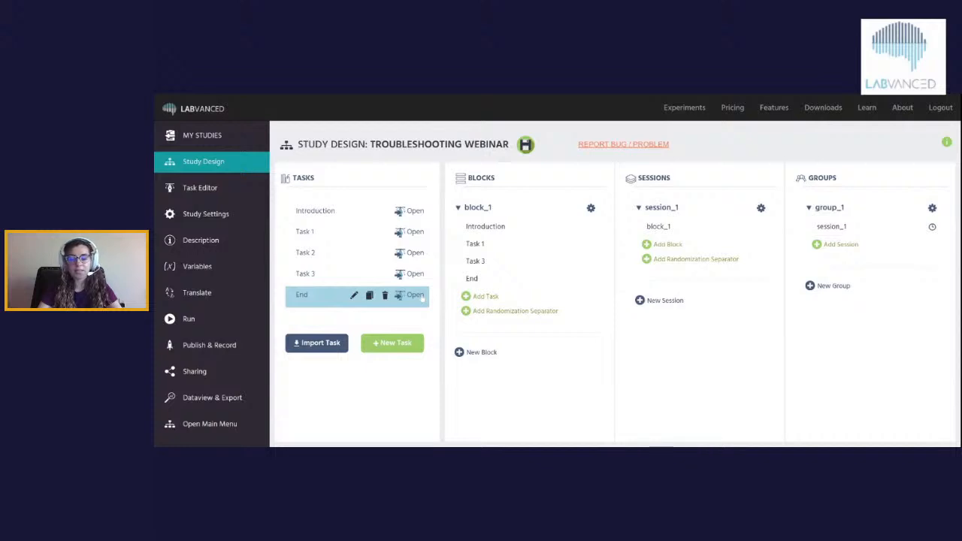
{"action": "left_click", "coordinate": [421, 296]}
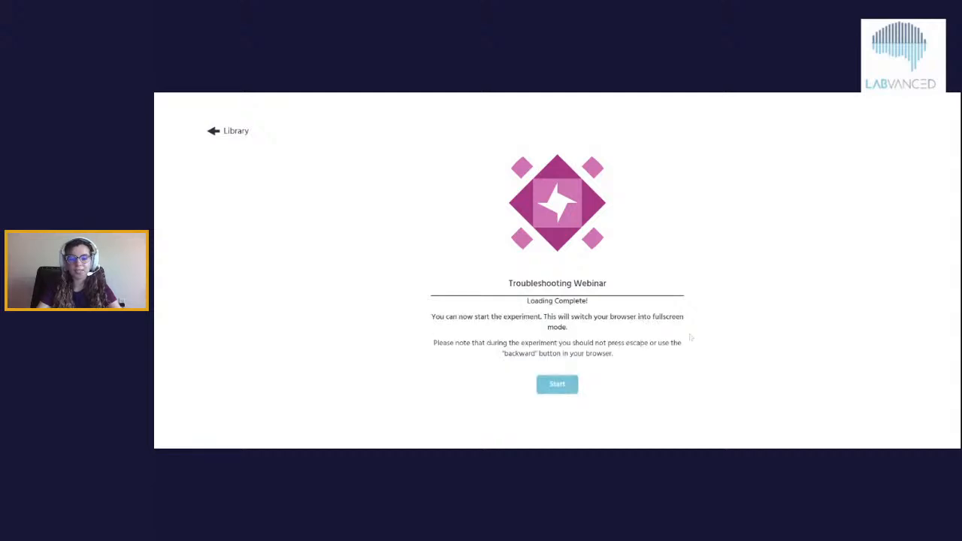
{"action": "left_click", "coordinate": [565, 389]}
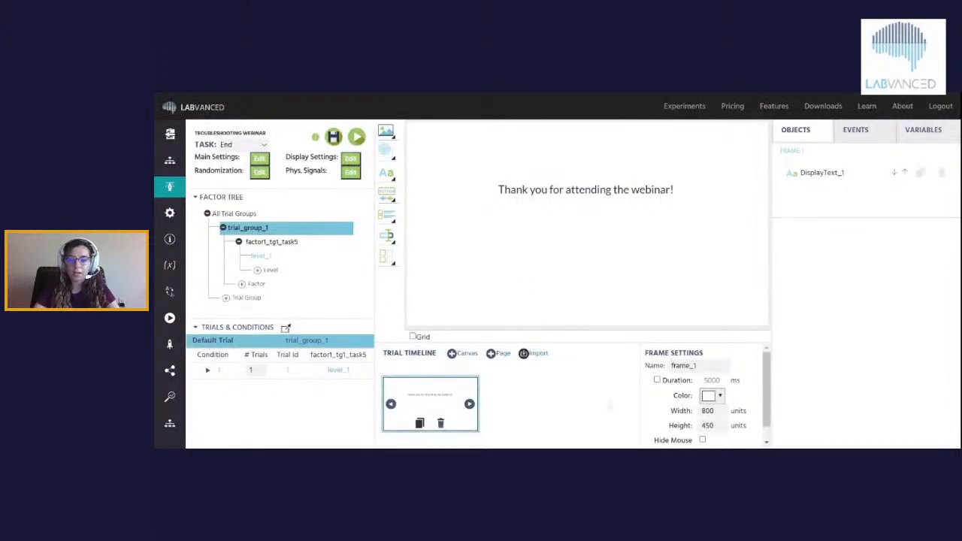
- Limit the duration of frame_1 in the End task to 3000 ms
{"action": "left_click", "coordinate": [856, 131]}
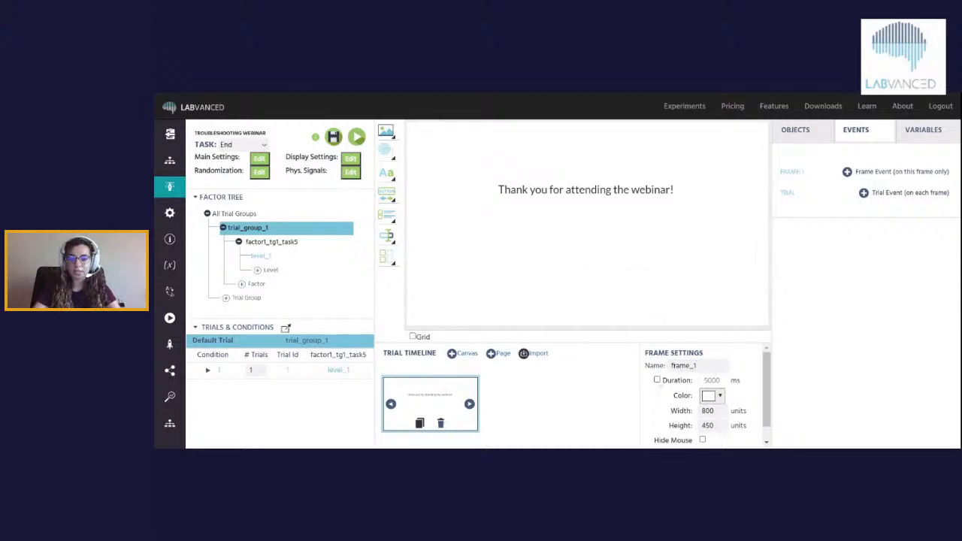
{"action": "left_click", "coordinate": [657, 380]}
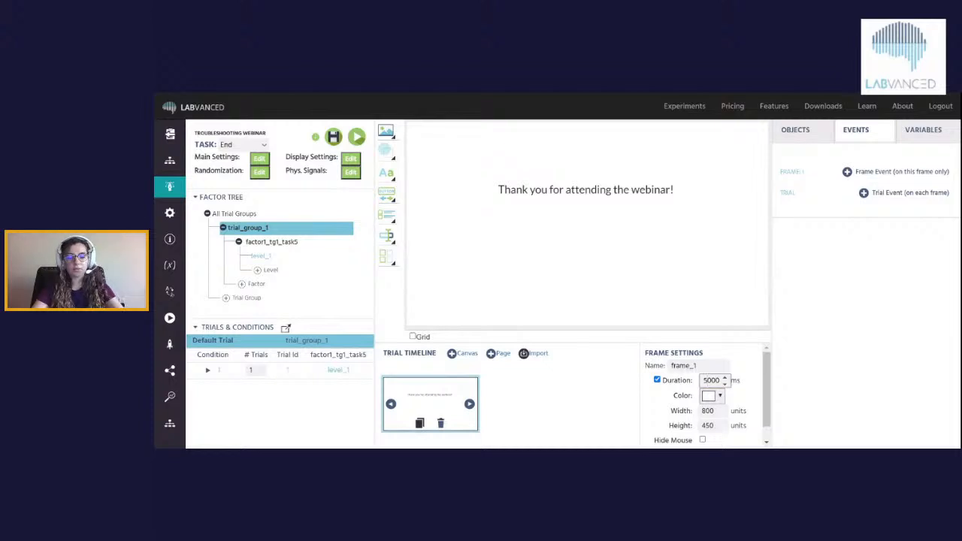
{"action": "left_click", "coordinate": [695, 365]}
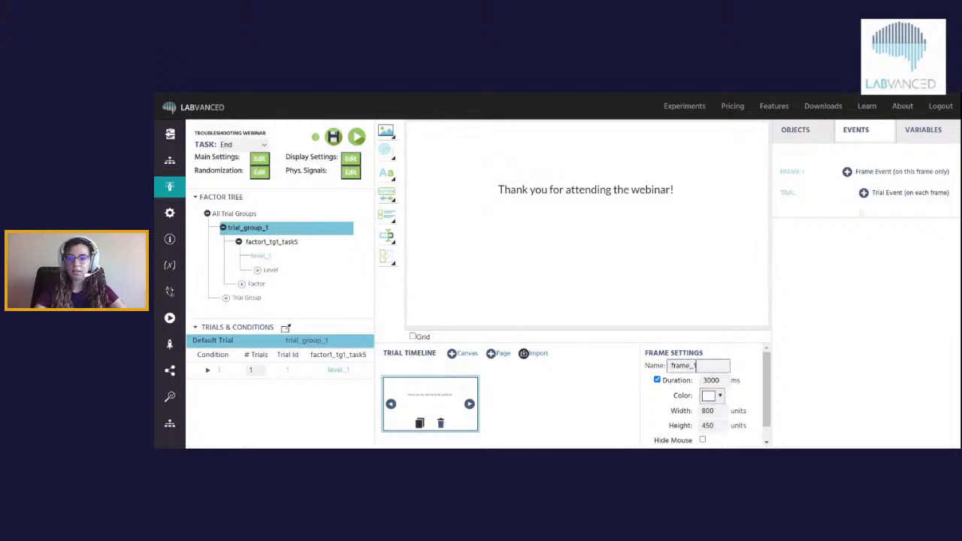
- Create a new event on the End task's frame only and name it end
{"action": "left_click", "coordinate": [848, 172]}
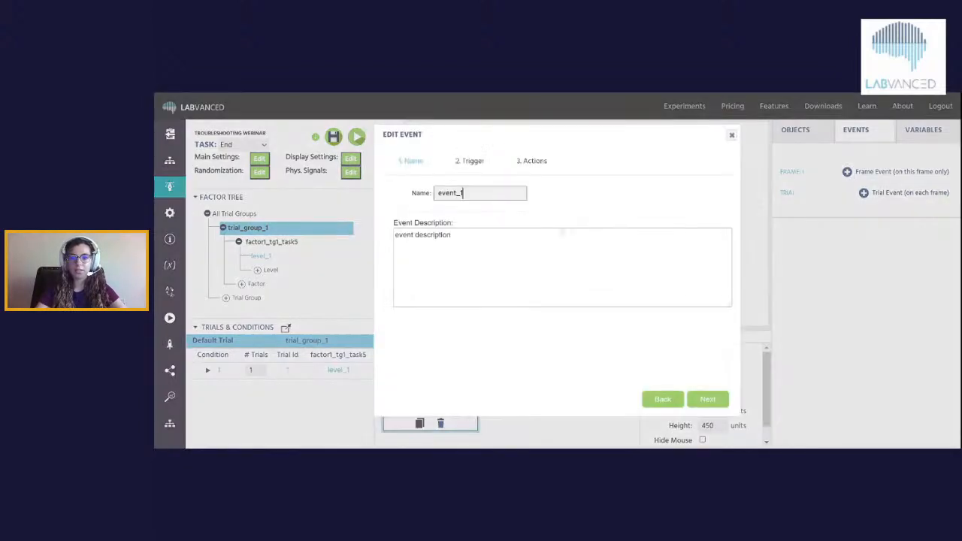
{"action": "left_click", "coordinate": [460, 193]}
{"action": "key", "text": "BackSpace"}
{"action": "key", "text": "BackSpace"}
{"action": "key", "text": "BackSpace"}
{"action": "key", "text": "BackSpace"}
{"action": "key", "text": "BackSpace"}
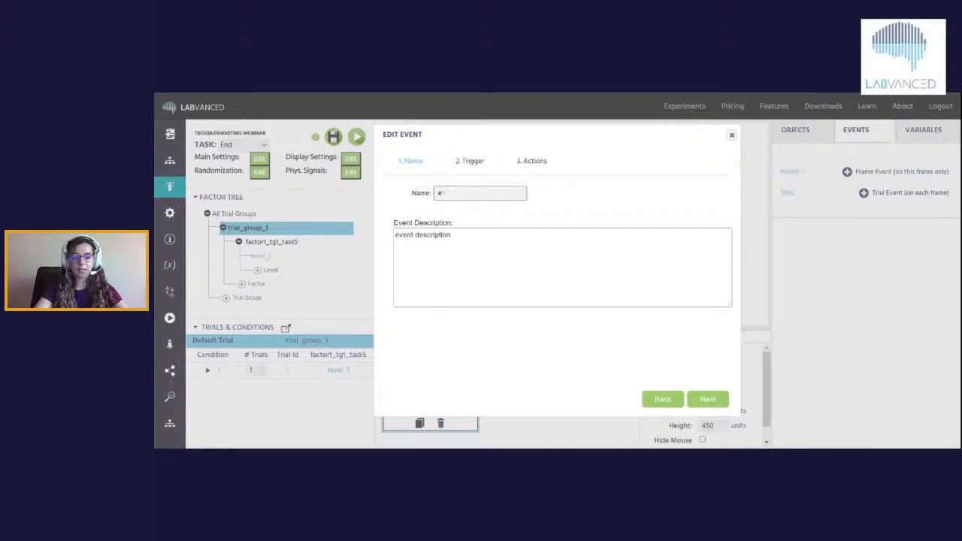
{"action": "type", "text": "nd"}
{"action": "left_click", "coordinate": [712, 401]}
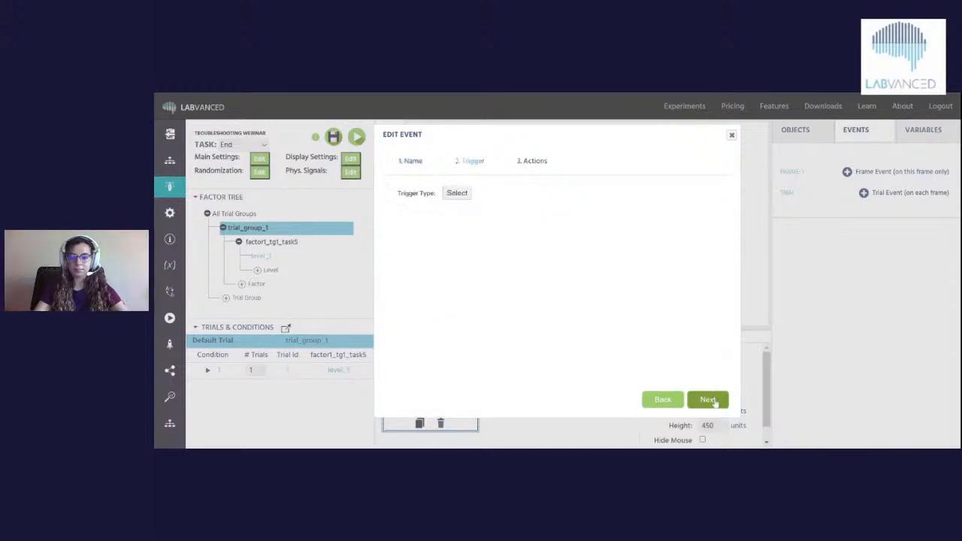
- Set the end event's trigger to Frame End and proceed to its actions
{"action": "left_click", "coordinate": [457, 193]}
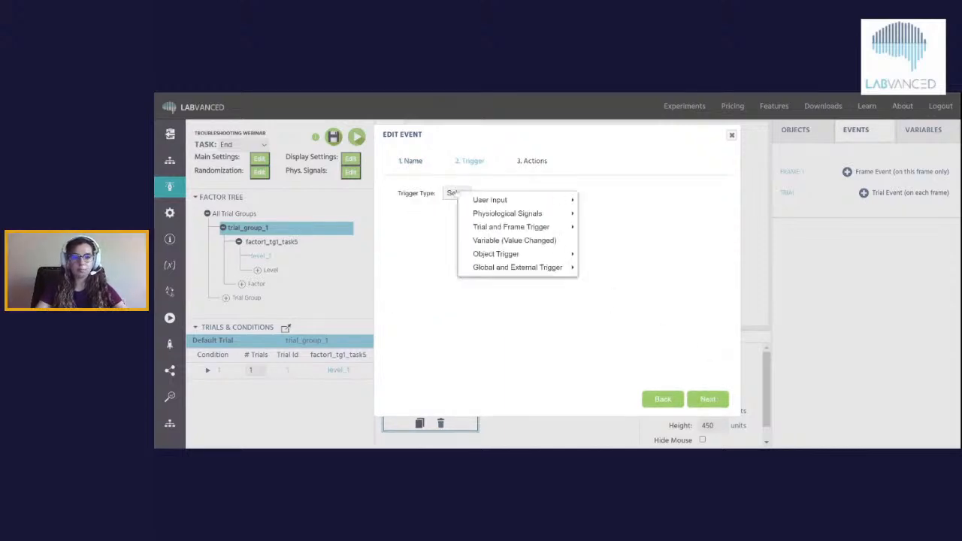
{"action": "mouse_move", "coordinate": [537, 227]}
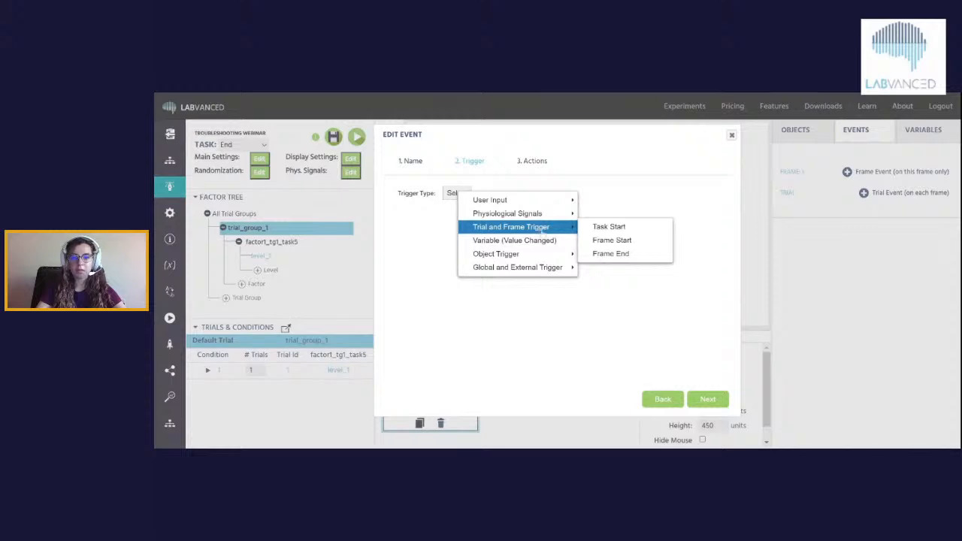
{"action": "left_click", "coordinate": [608, 255]}
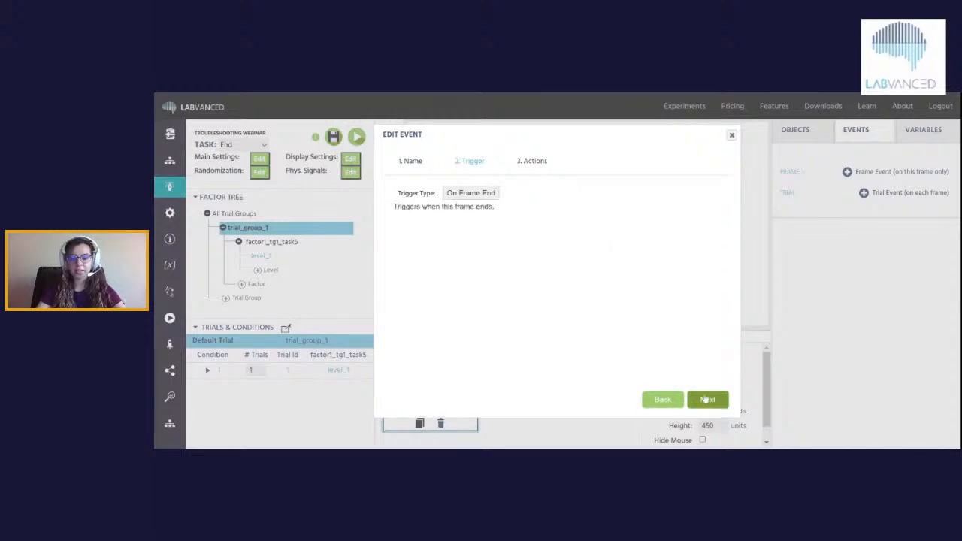
{"action": "left_click", "coordinate": [705, 400]}
- Try an Accept/End Session jump action in the end event, and delete that action again
{"action": "left_click", "coordinate": [414, 194]}
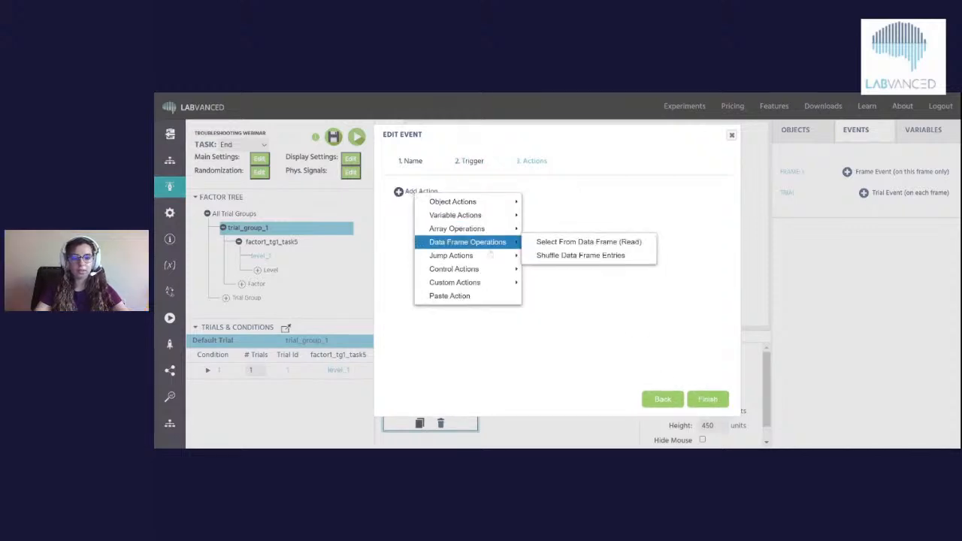
{"action": "mouse_move", "coordinate": [493, 256]}
{"action": "left_click", "coordinate": [554, 268]}
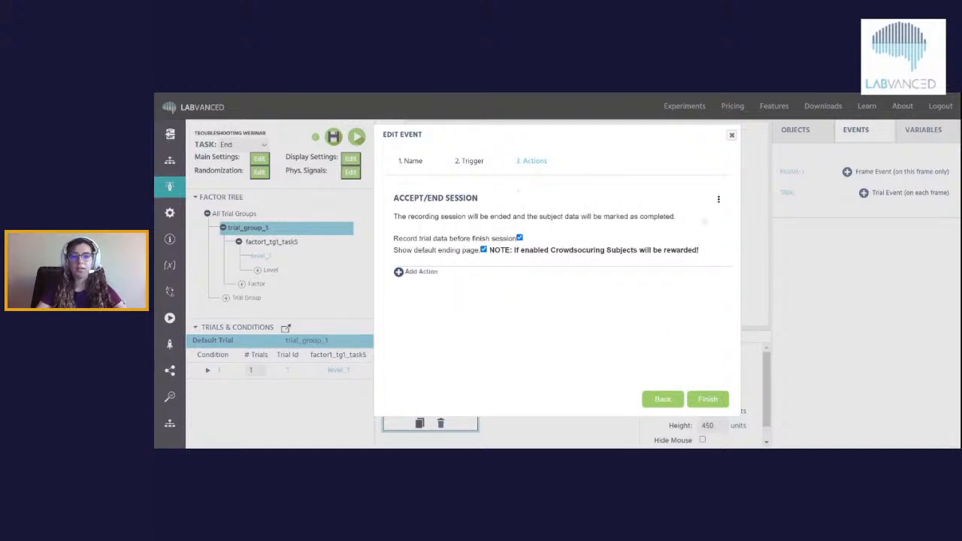
{"action": "left_click", "coordinate": [719, 200]}
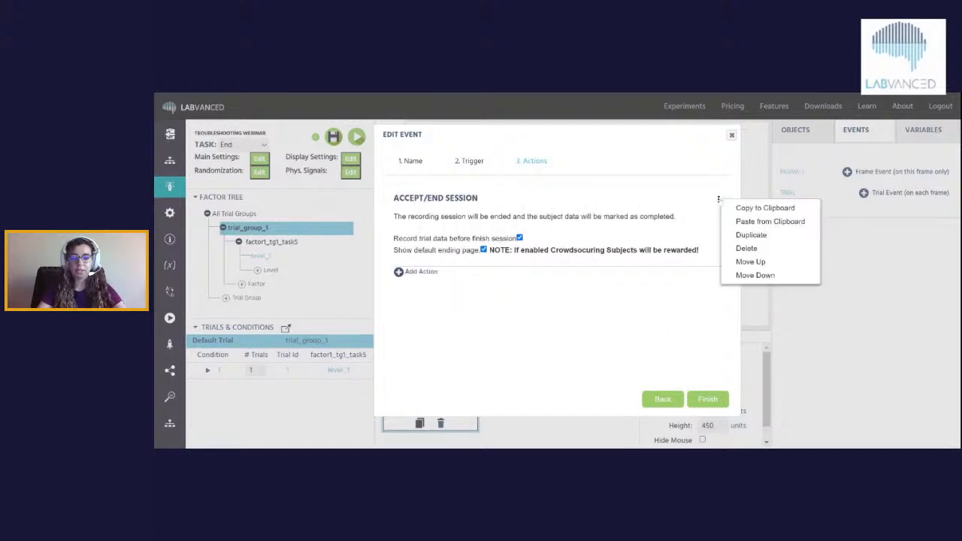
{"action": "left_click", "coordinate": [737, 251]}
- Try a Reject/End Session jump action in the end event to read its description, and delete it again
{"action": "left_click", "coordinate": [423, 191]}
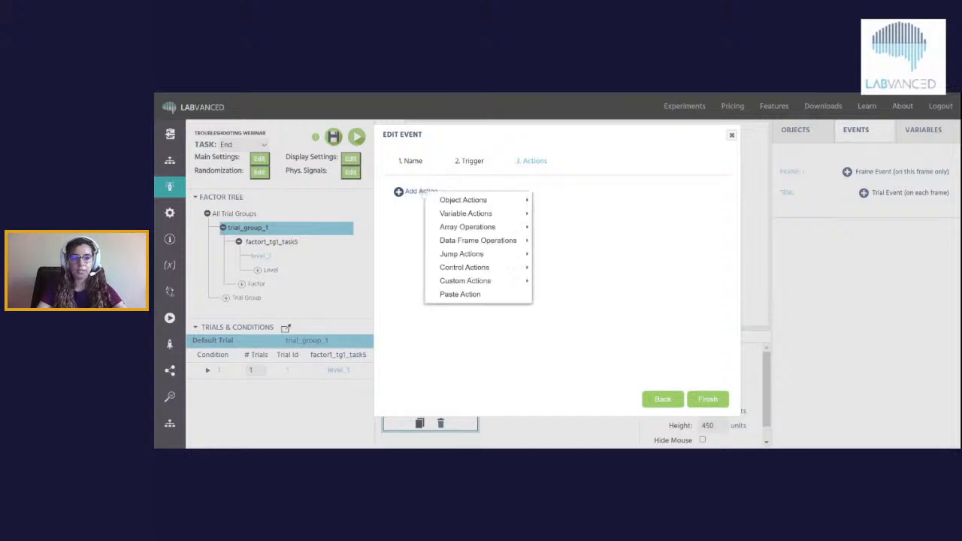
{"action": "mouse_move", "coordinate": [507, 258]}
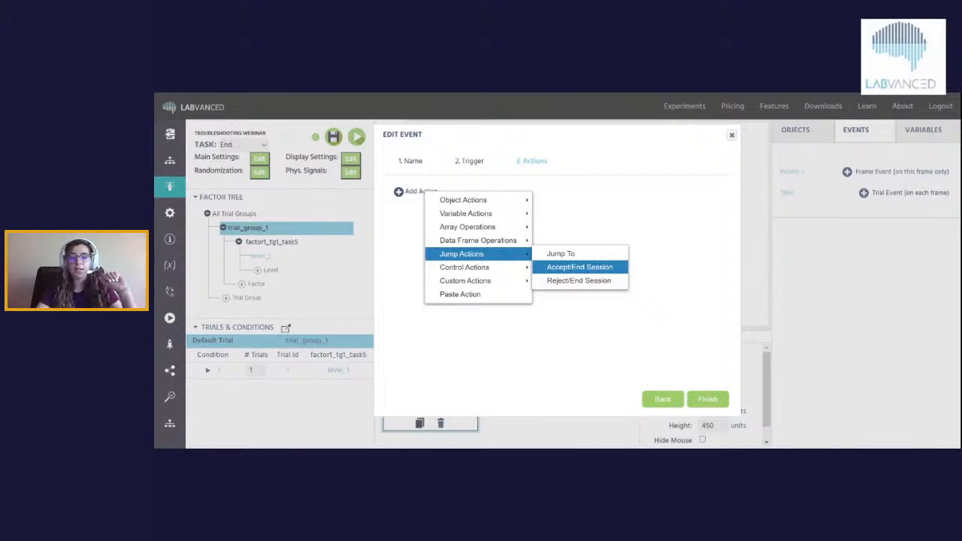
{"action": "left_click", "coordinate": [595, 280]}
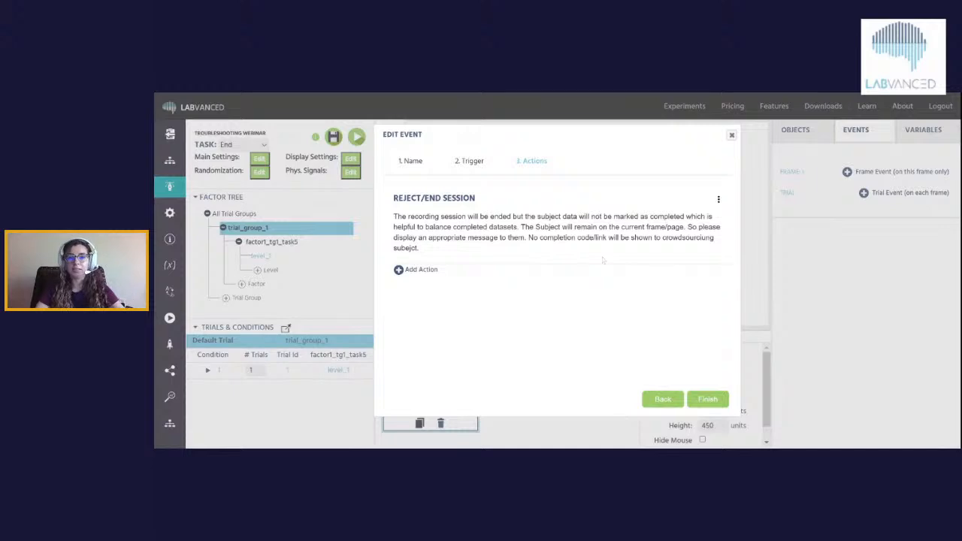
{"action": "left_click", "coordinate": [719, 199]}
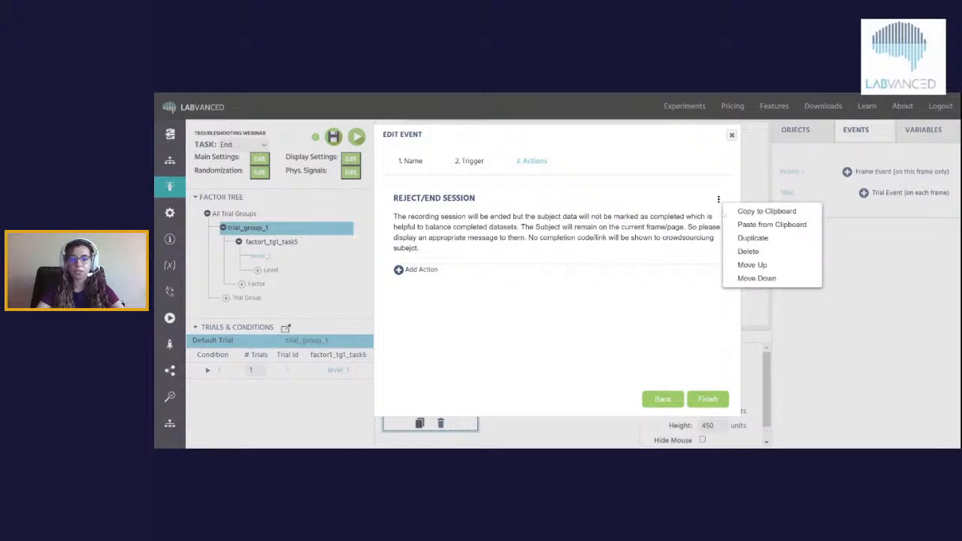
{"action": "left_click", "coordinate": [738, 254]}
- Add an Accept/End Session jump action with its default options to the end event and finish the event
{"action": "left_click", "coordinate": [422, 193]}
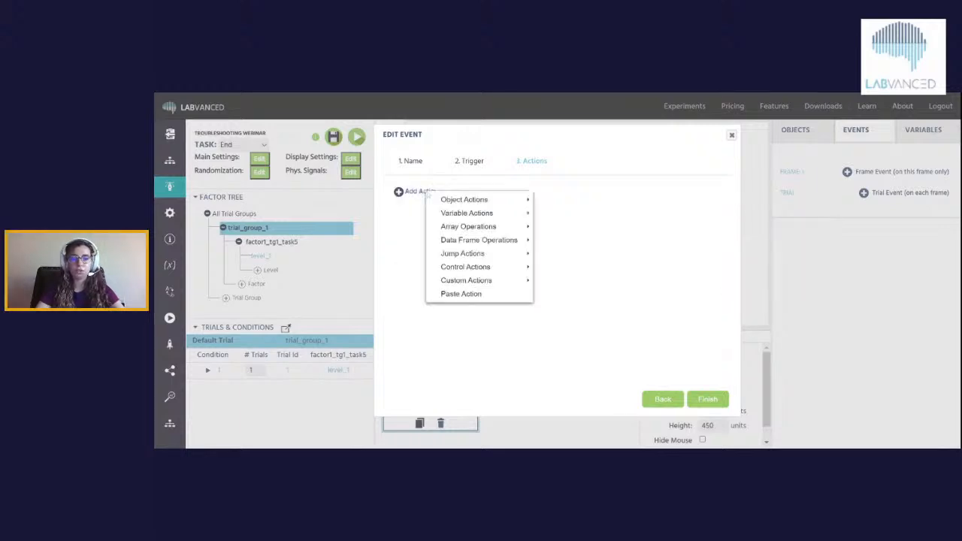
{"action": "left_click", "coordinate": [563, 269]}
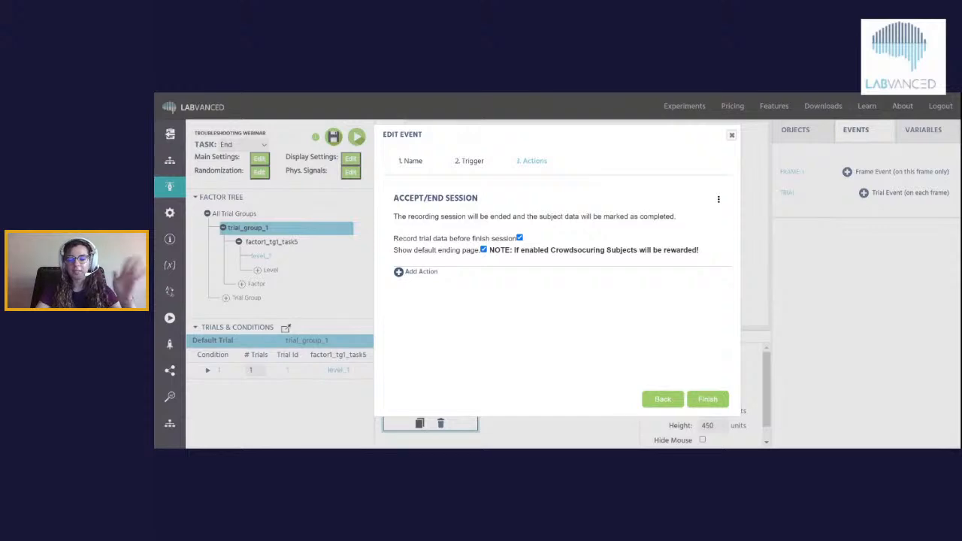
{"action": "left_click", "coordinate": [708, 399]}
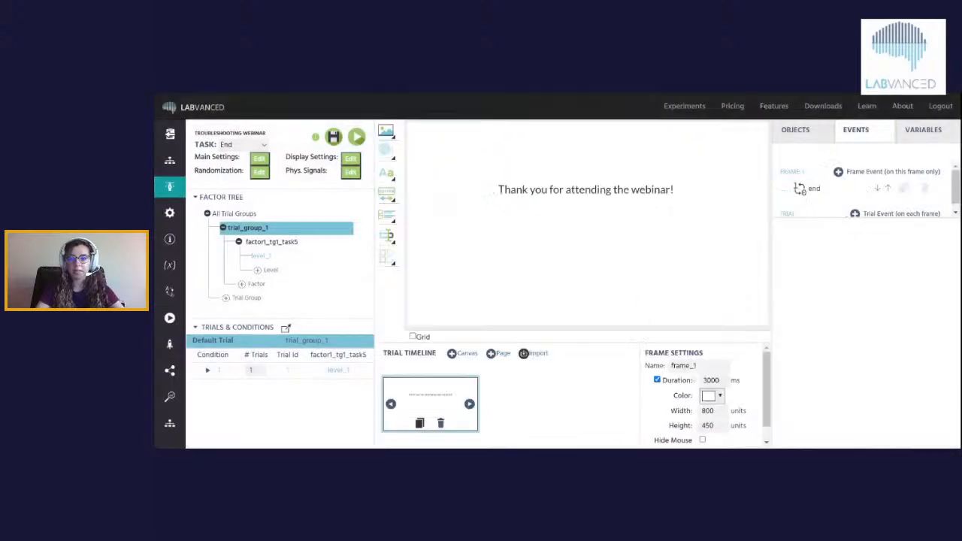